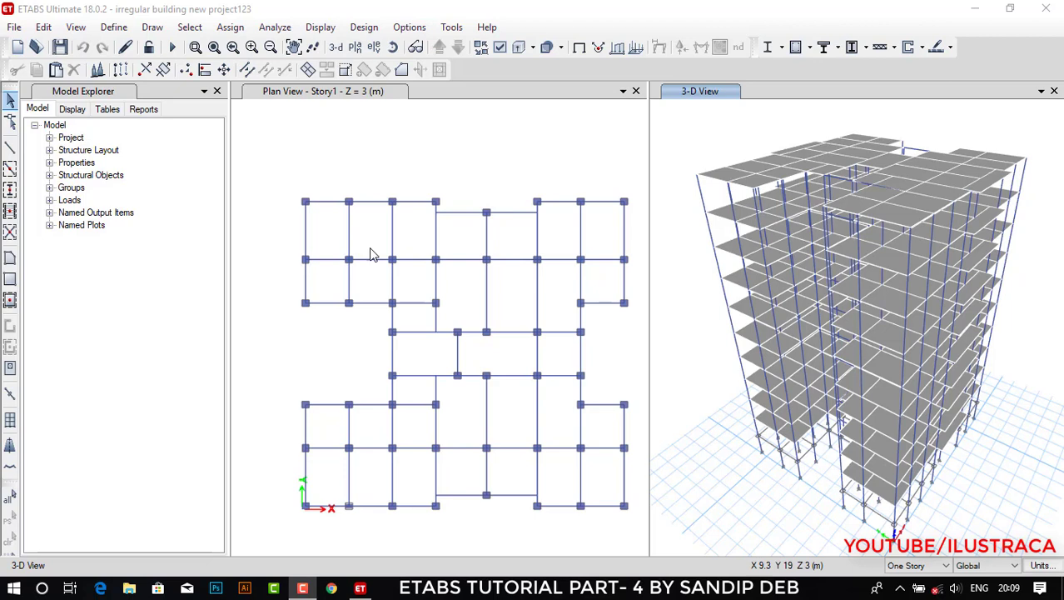
# Start drawing frame lines with the BEAM section as the property.
pyautogui.moveTo(427, 345); pyautogui.dragTo(409, 334, button='middle')
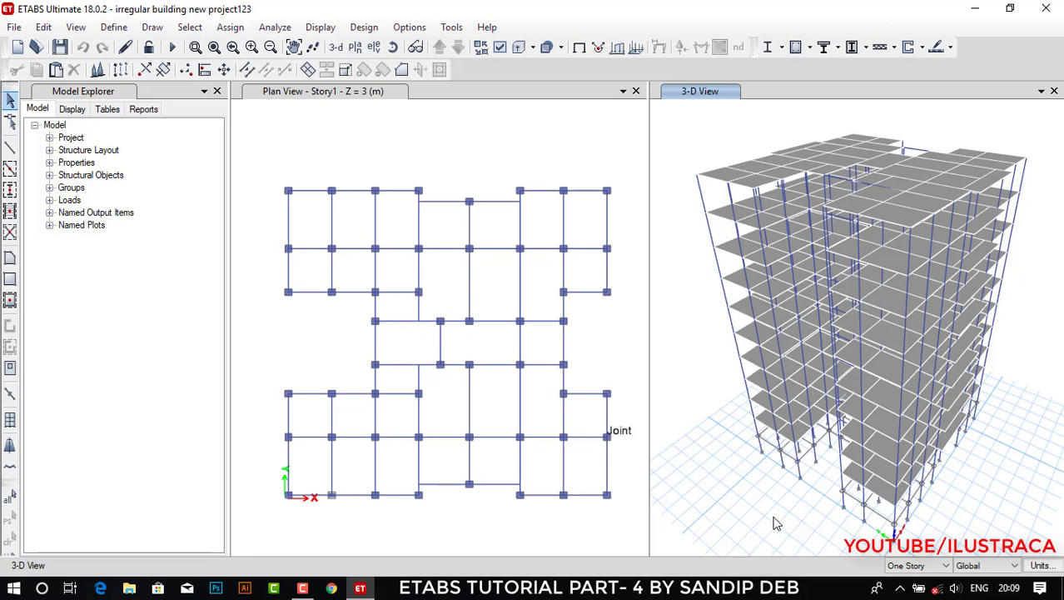
pyautogui.scroll(6, 758, 526)
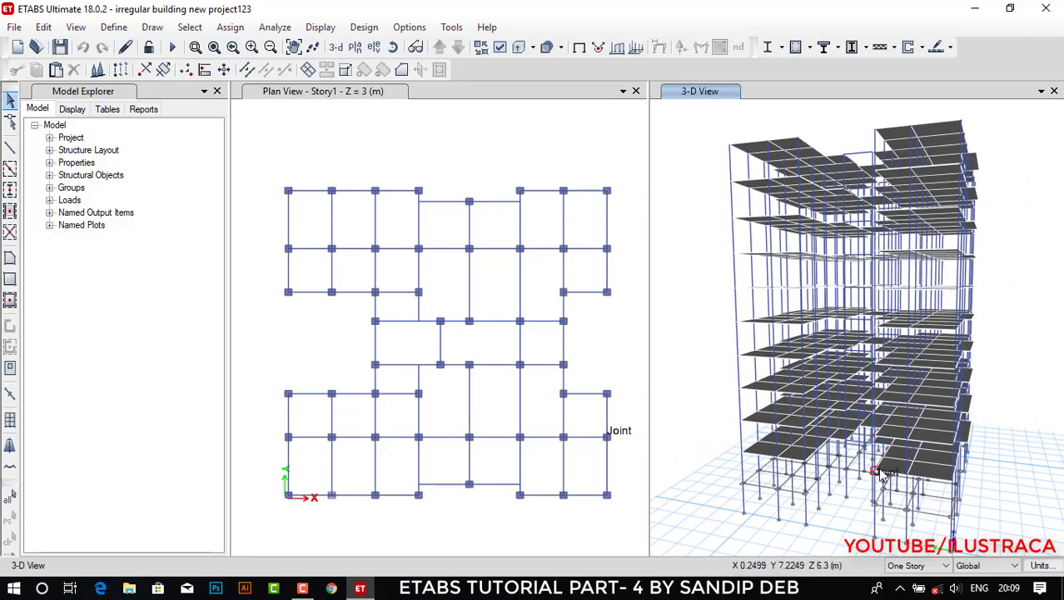
pyautogui.scroll(2, 837, 491)
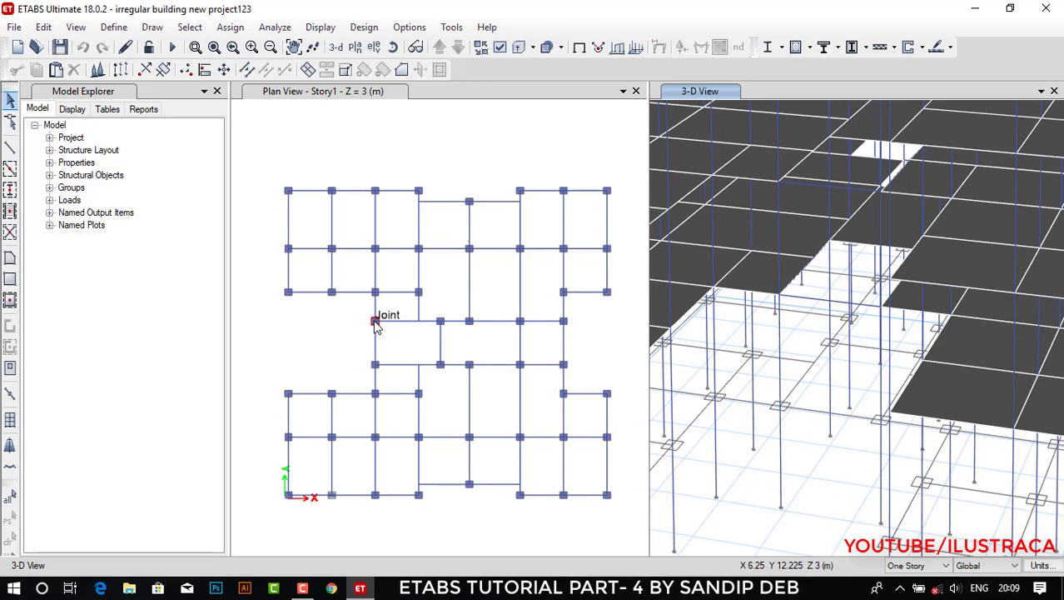
pyautogui.scroll(-6, 783, 462)
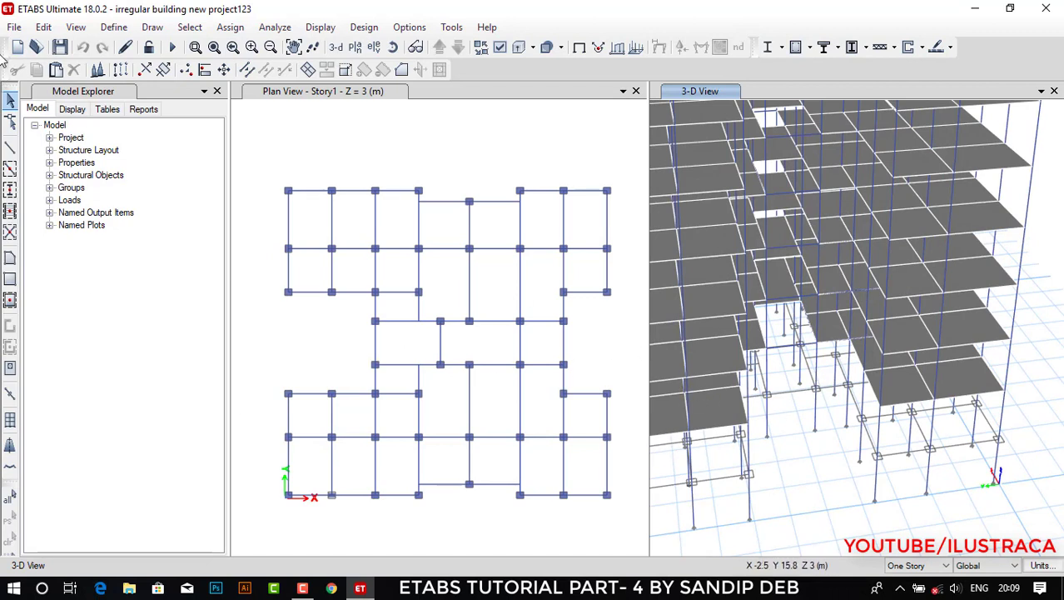
pyautogui.click(11, 154)
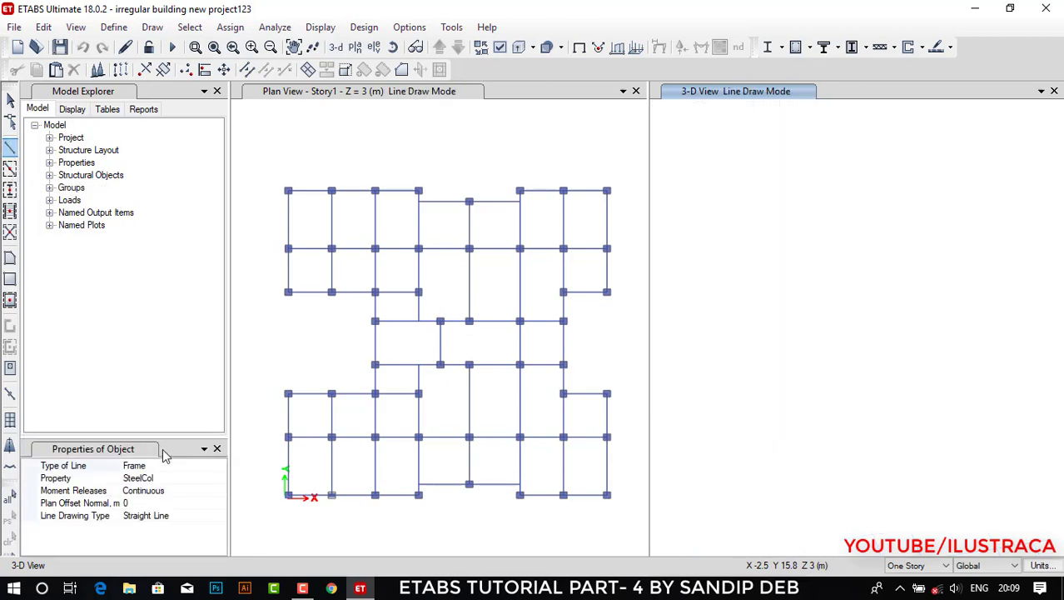
pyautogui.click(157, 482)
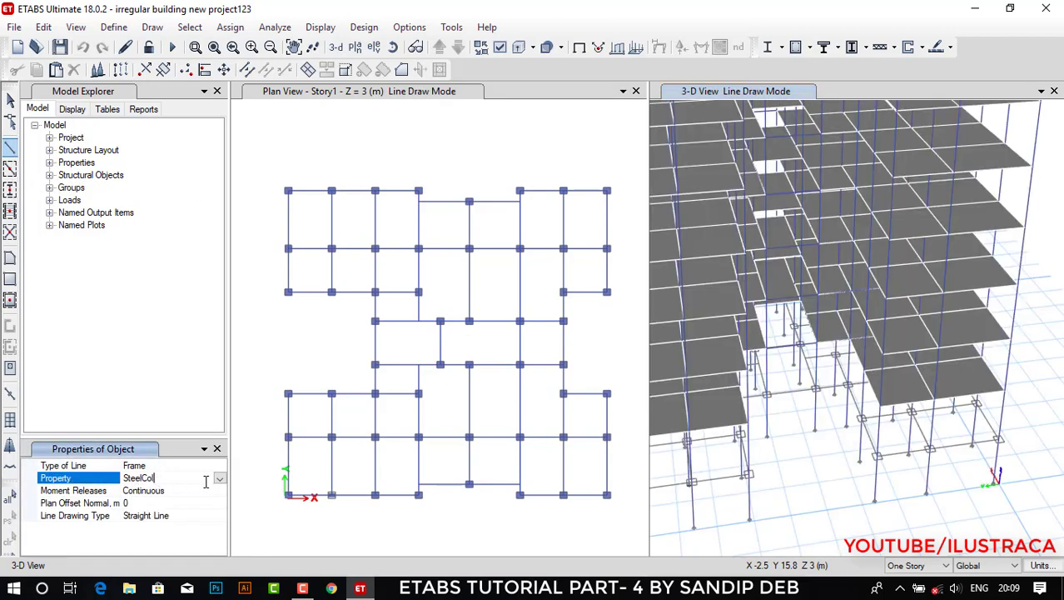
pyautogui.click(219, 478)
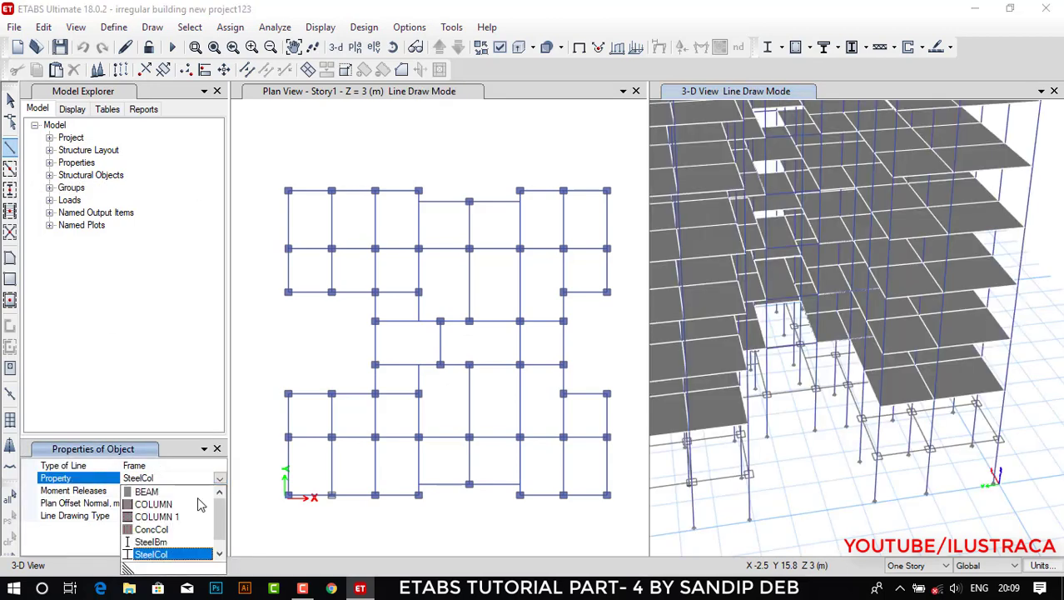
pyautogui.click(147, 492)
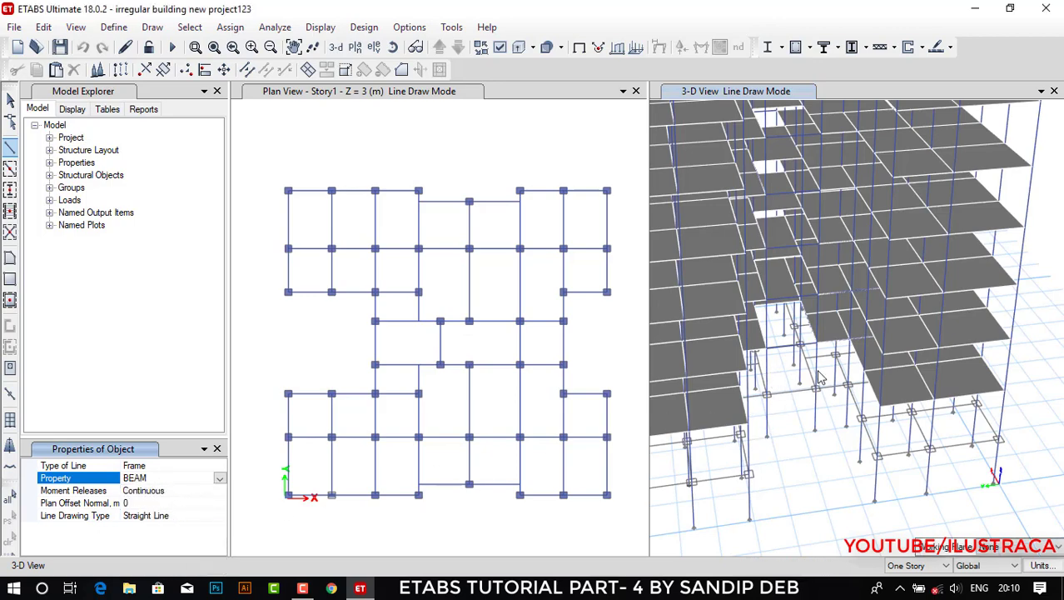
# Set the snap options to Line Ends and Midpoints only, with Joints and Grid Intersections off.
pyautogui.scroll(3, 820, 377)
pyautogui.moveTo(784, 368); pyautogui.dragTo(811, 384, button='middle')
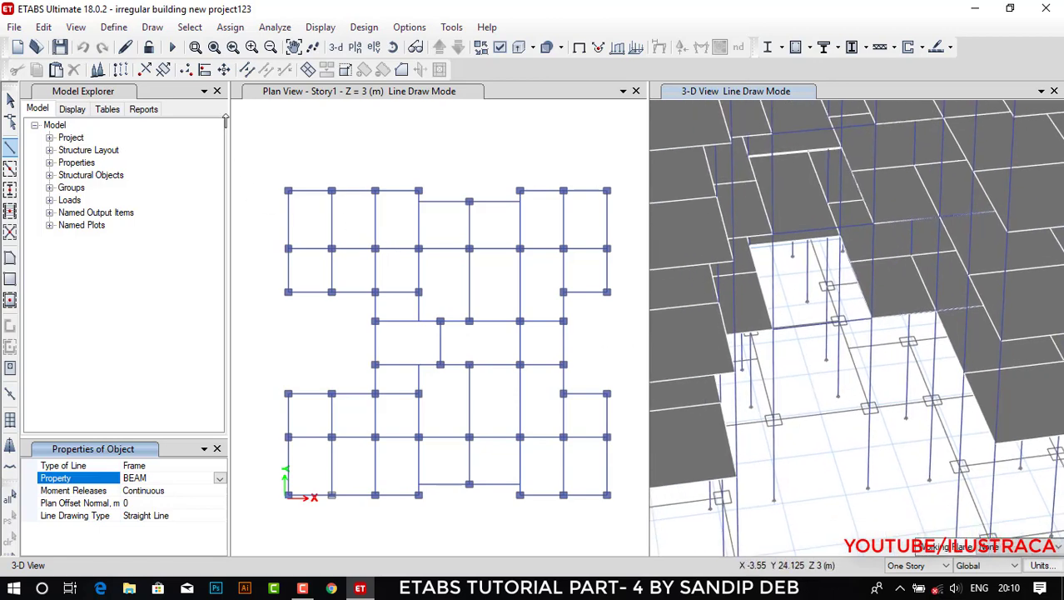
pyautogui.click(155, 28)
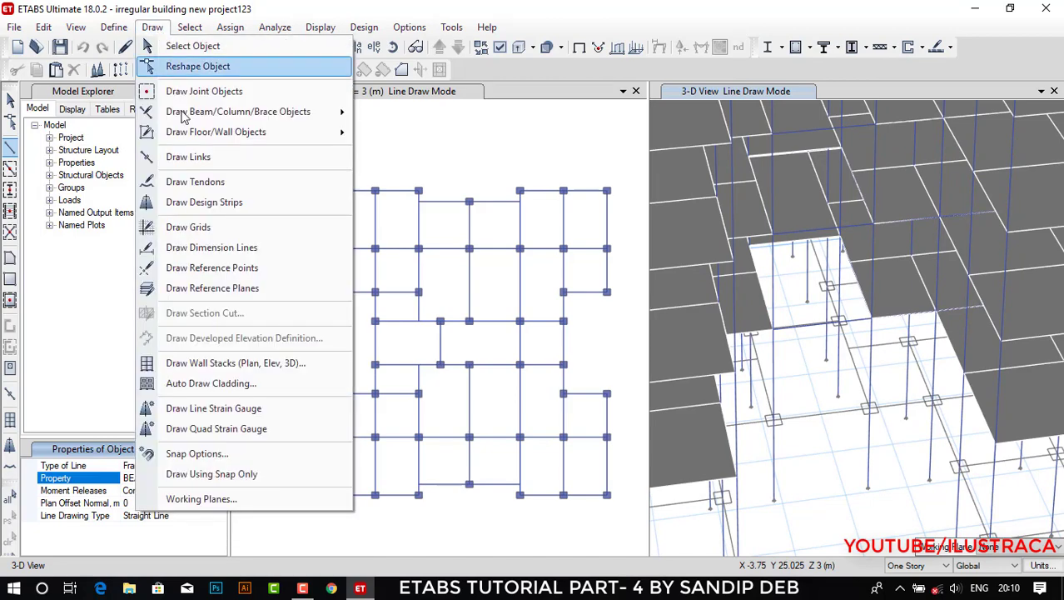
pyautogui.click(222, 454)
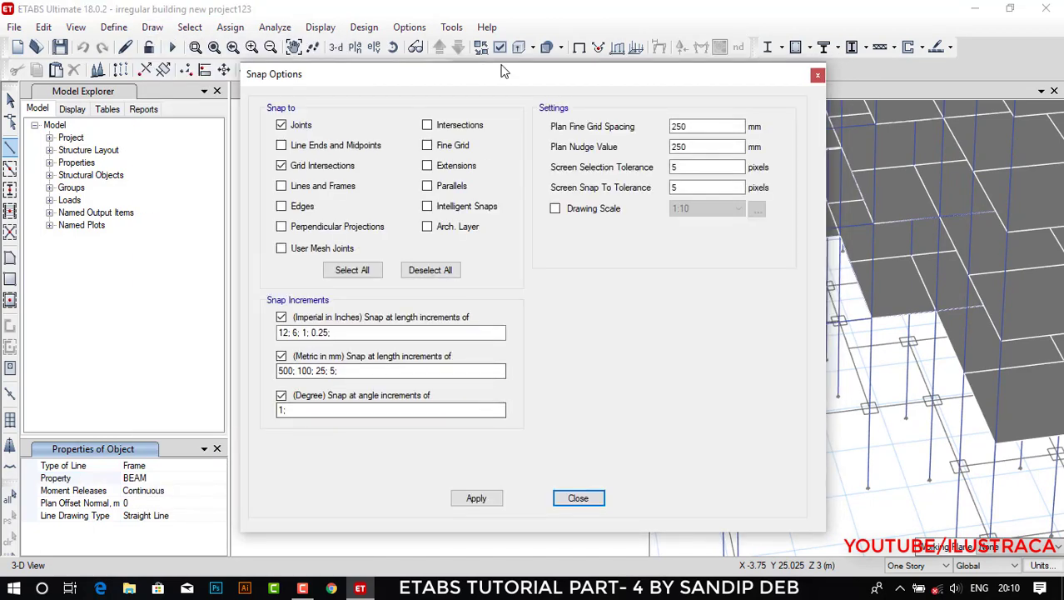
pyautogui.moveTo(500, 77); pyautogui.dragTo(315, 89)
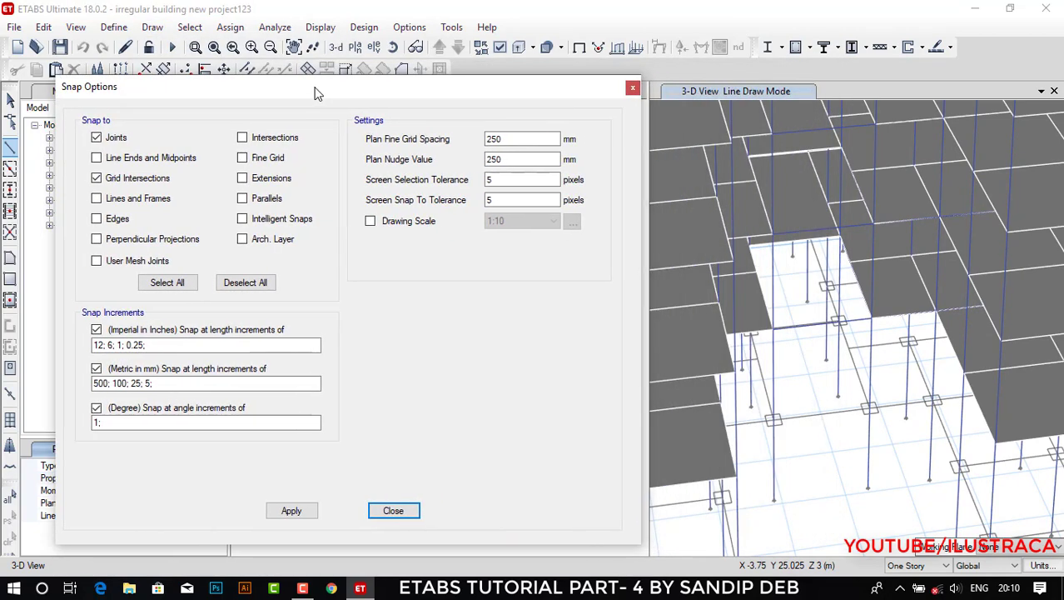
pyautogui.click(96, 157)
pyautogui.click(97, 178)
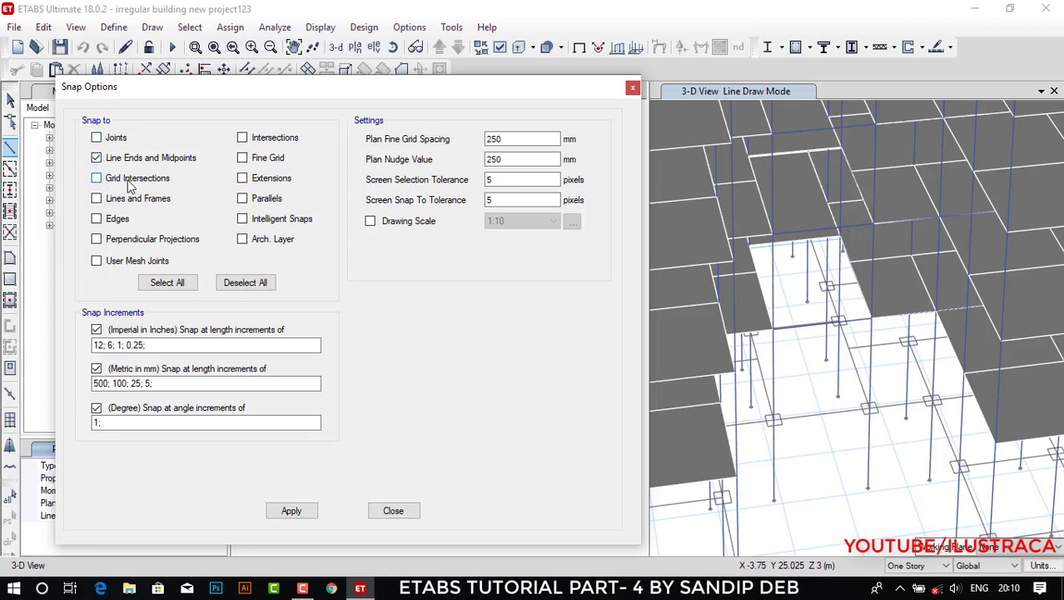
pyautogui.moveTo(408, 97); pyautogui.dragTo(376, 63)
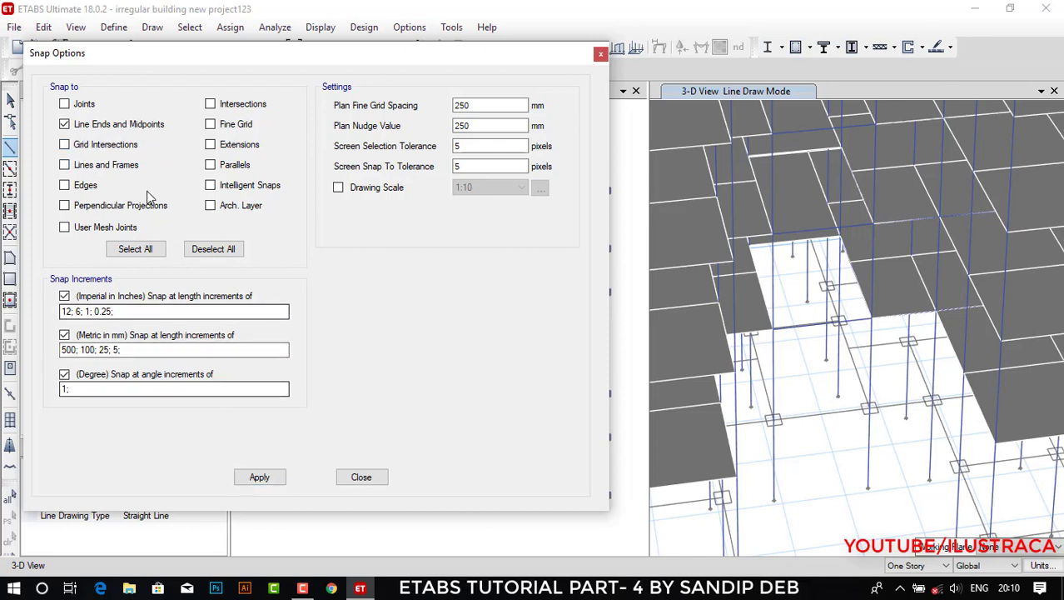
pyautogui.click(259, 476)
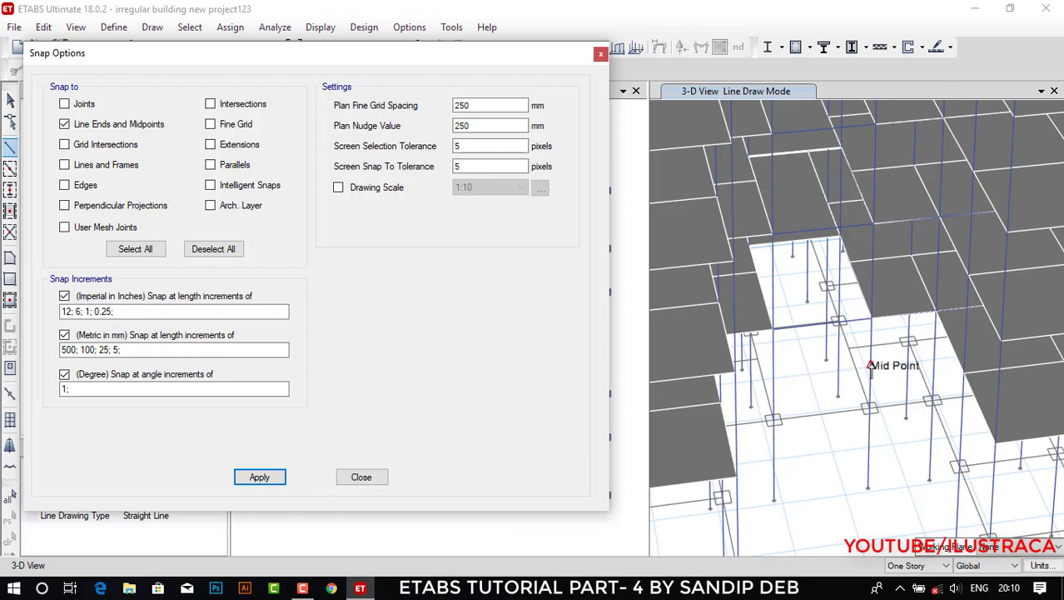
# Draw a BEAM member in the 3D view between the midpoints of the two columns at the edge of the lowest slab opening.
pyautogui.click(773, 378)
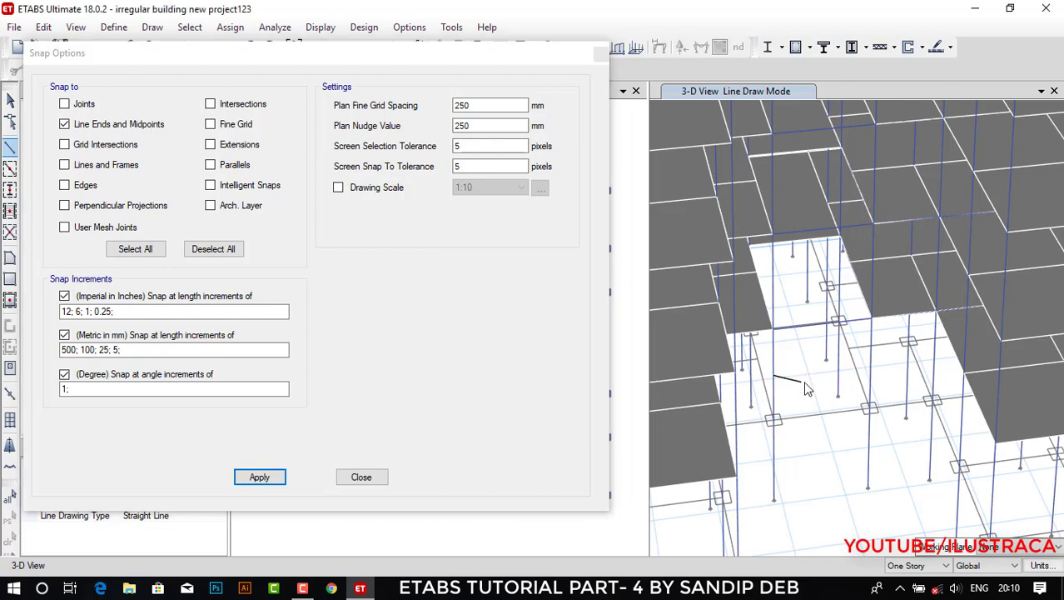
pyautogui.click(863, 386)
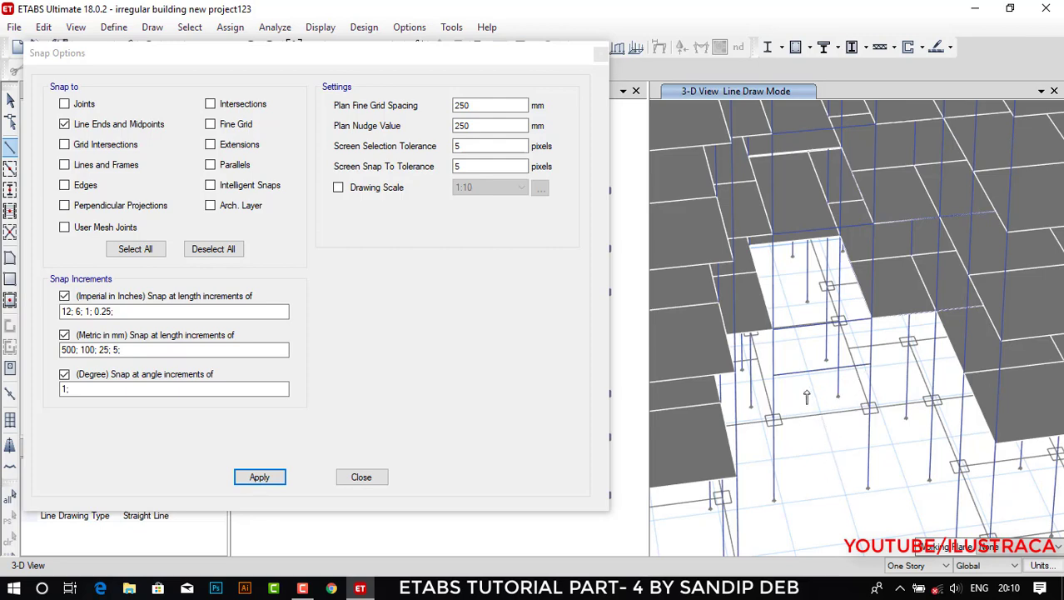
pyautogui.scroll(-2, 826, 414)
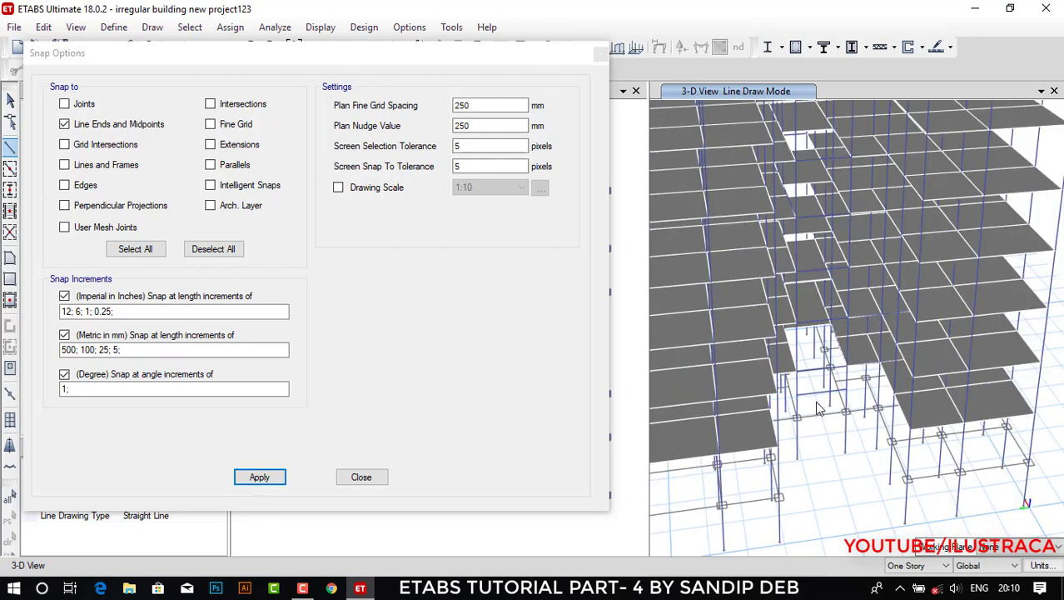
pyautogui.scroll(3, 816, 409)
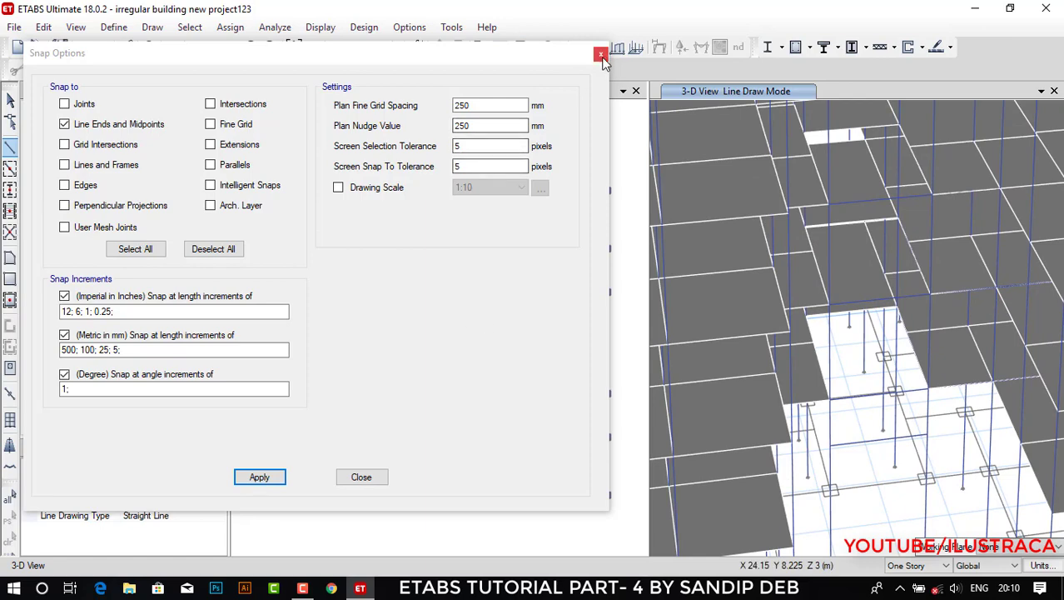
pyautogui.click(601, 55)
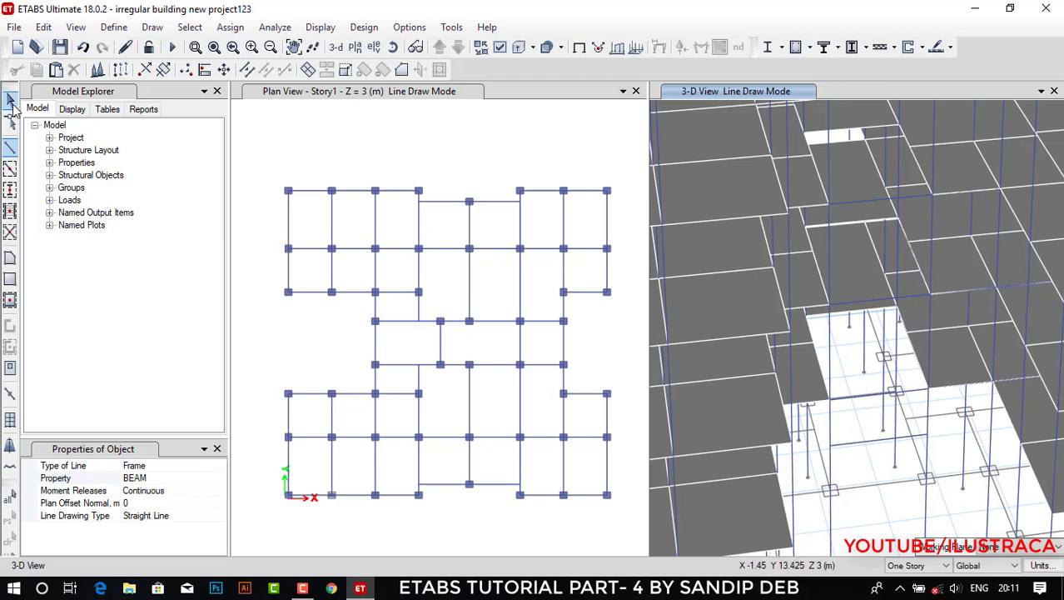
pyautogui.press('Escape')
# Divide the short Story1 beam running along Y near the middle of the plan into 2 frame objects.
pyautogui.scroll(2, 426, 340)
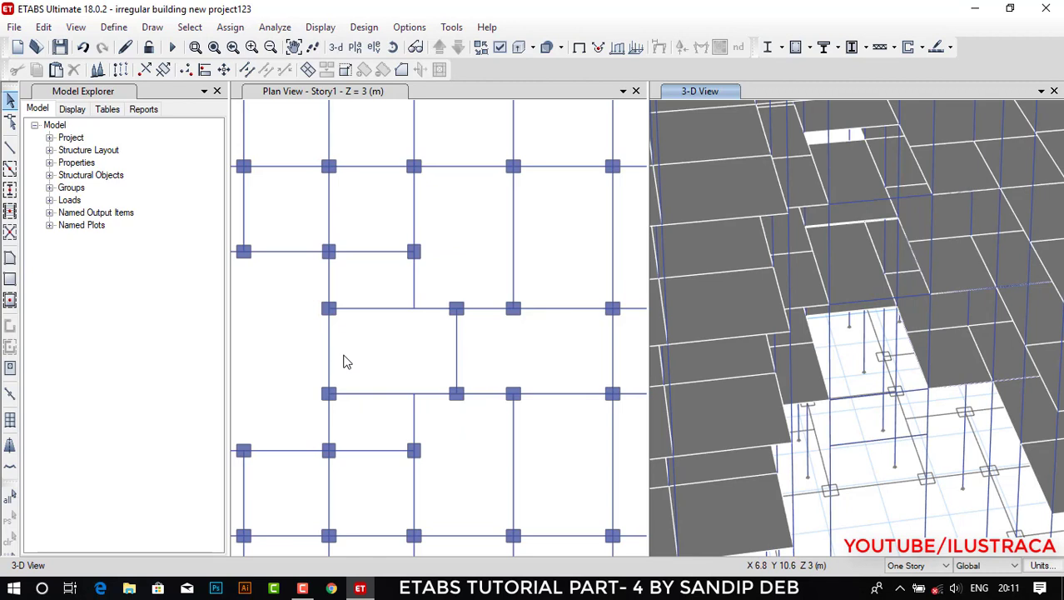
pyautogui.click(456, 350)
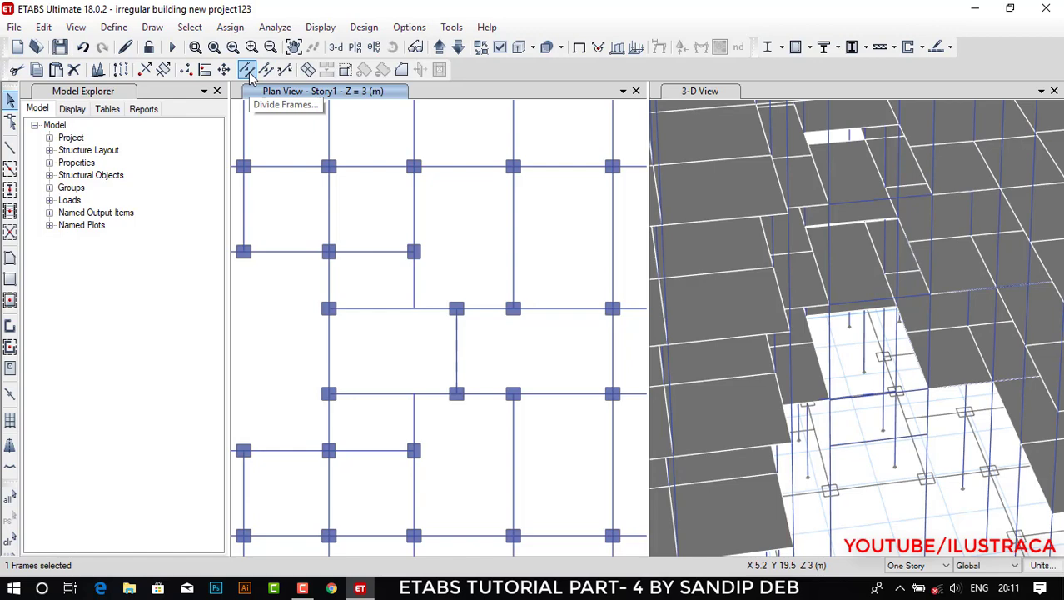
pyautogui.click(43, 27)
pyautogui.moveTo(145, 414)
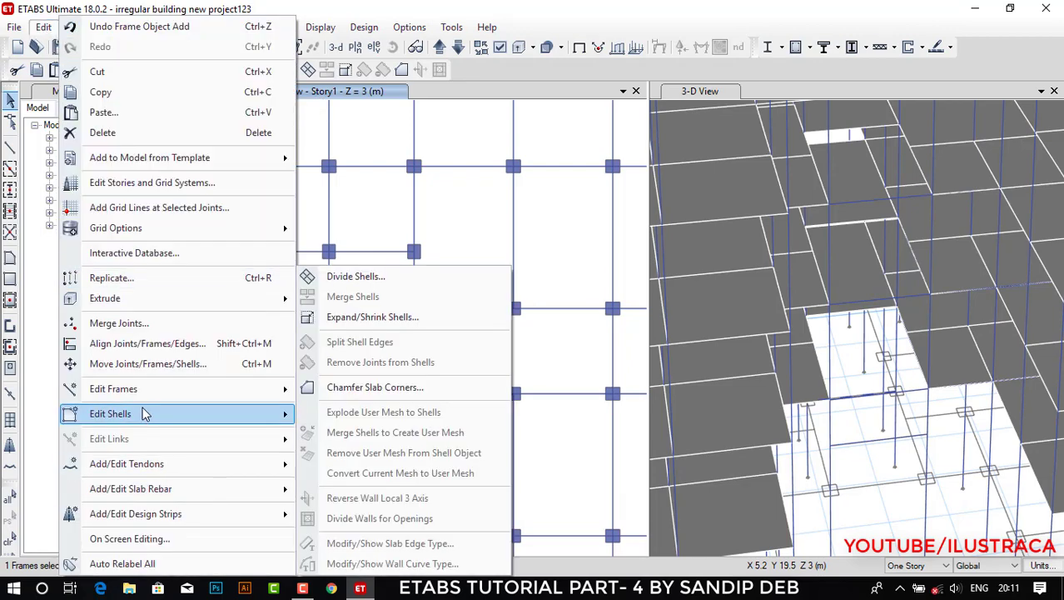
pyautogui.moveTo(140, 389)
pyautogui.click(337, 392)
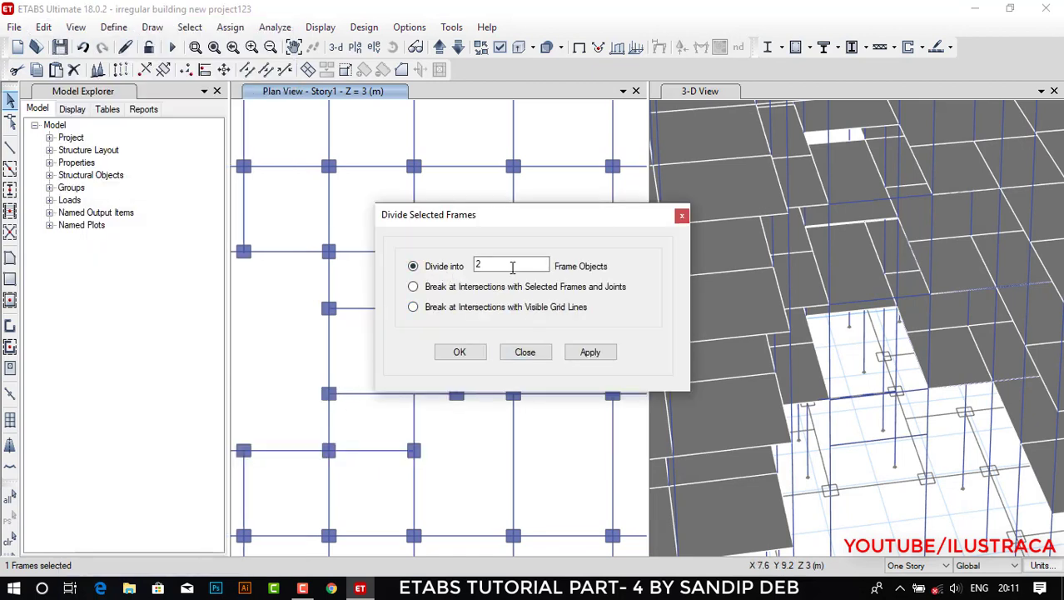
pyautogui.click(589, 353)
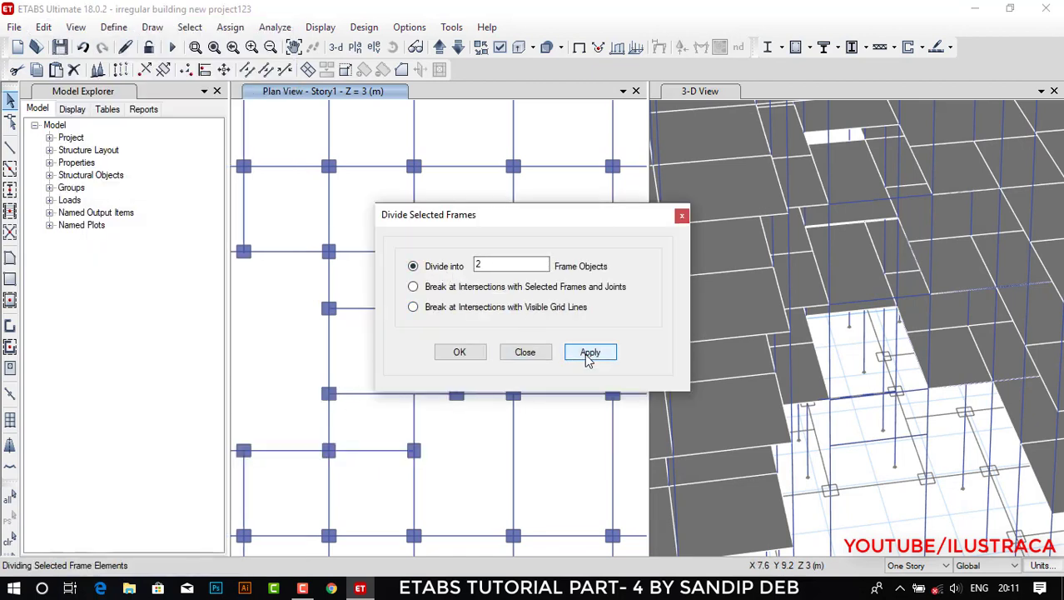
pyautogui.click(463, 353)
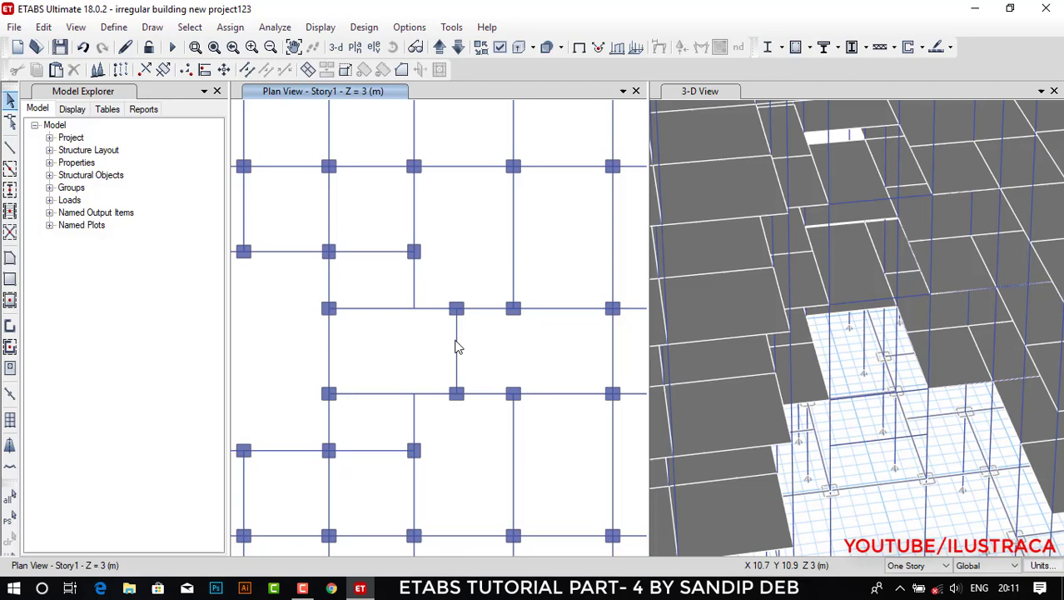
pyautogui.click(457, 348)
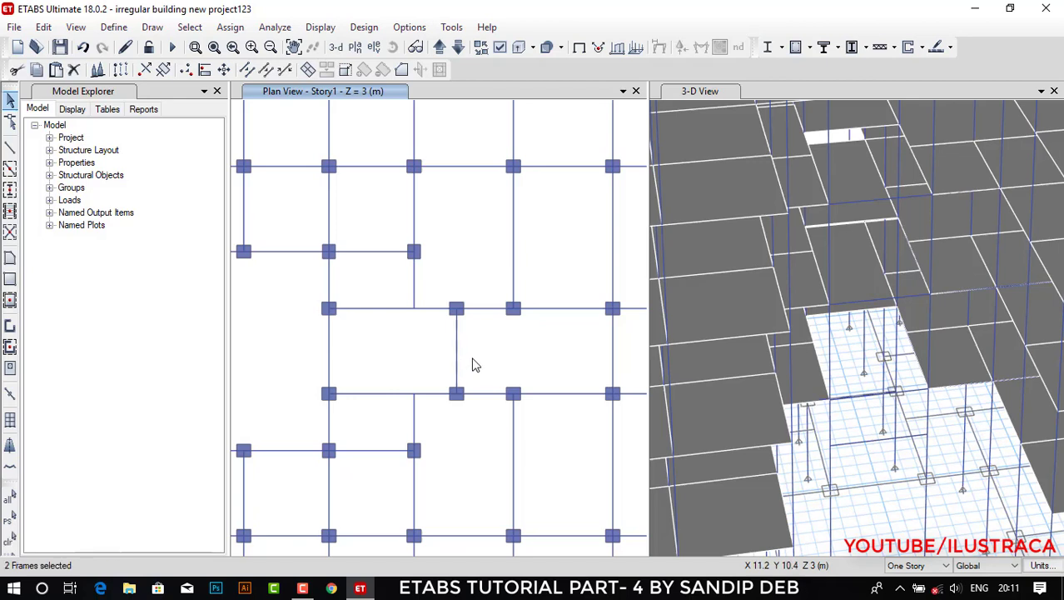
pyautogui.press('Escape')
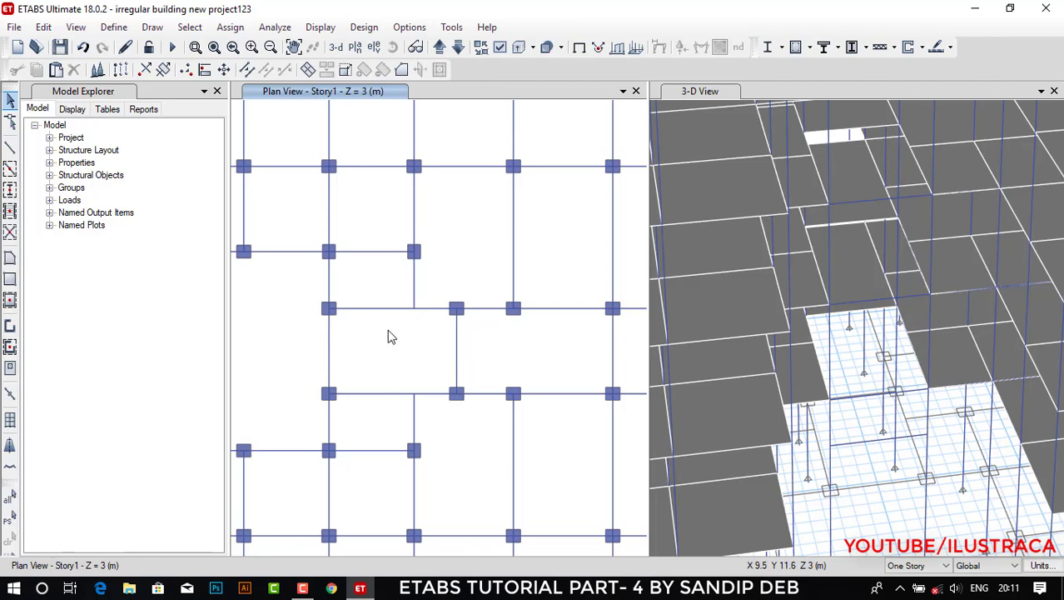
# Change the snap options to snap to Joints instead of Line Ends and Midpoints.
pyautogui.click(152, 27)
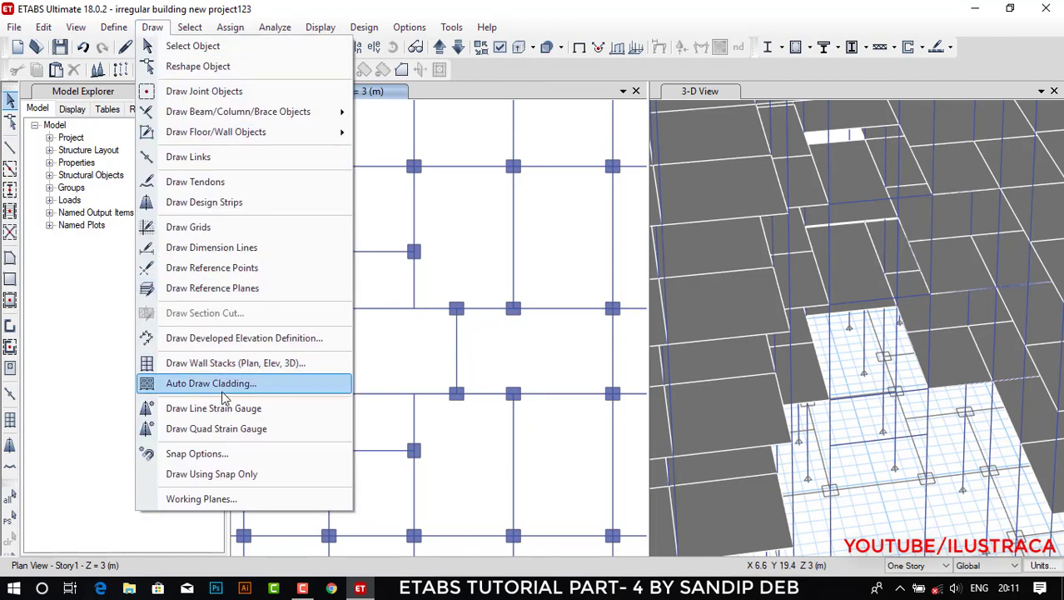
pyautogui.click(210, 453)
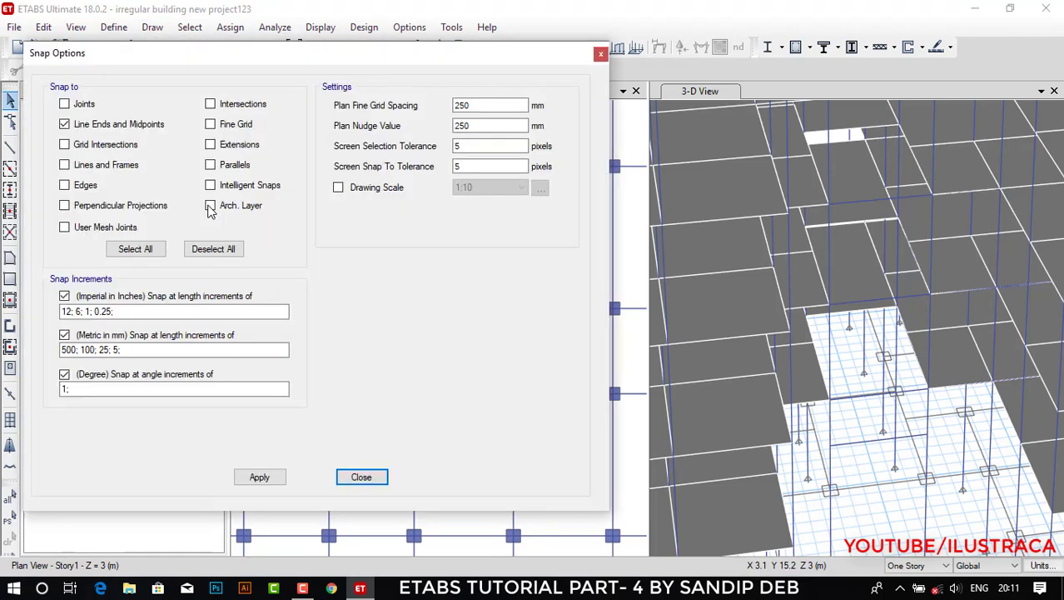
pyautogui.click(85, 104)
pyautogui.click(87, 124)
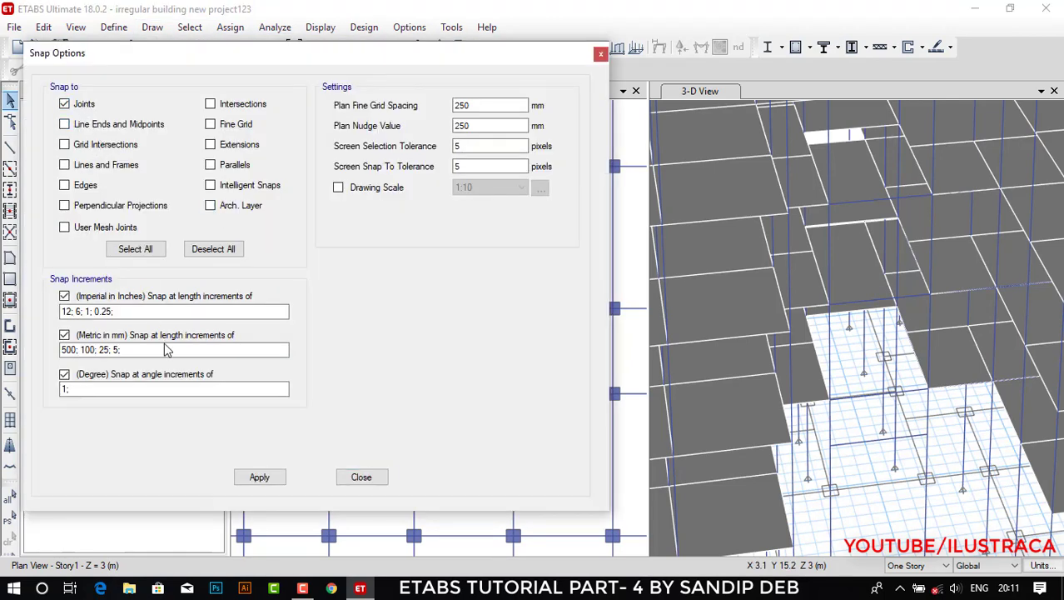
pyautogui.click(259, 476)
pyautogui.click(601, 53)
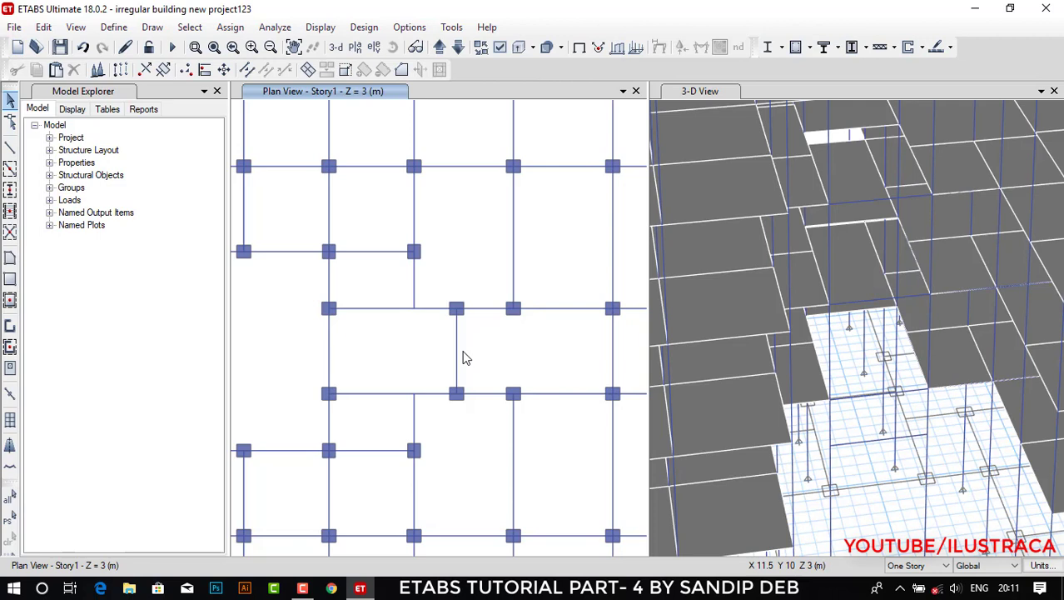
# Replicate the middle and upper end joints of the divided central Story1 beam linearly once with dx -1 m and dy 0.
pyautogui.click(457, 351)
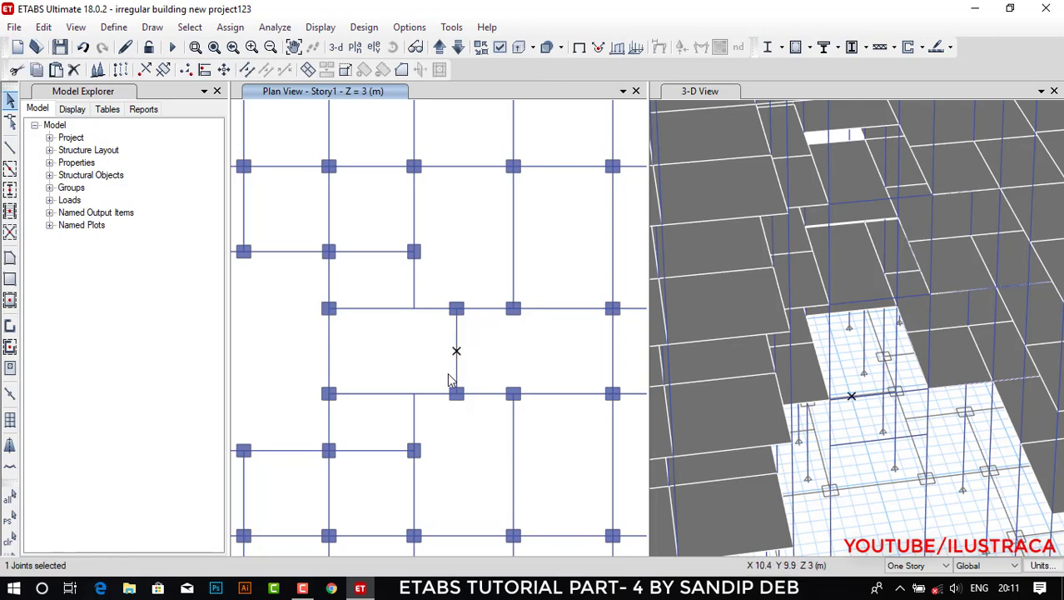
pyautogui.click(457, 308)
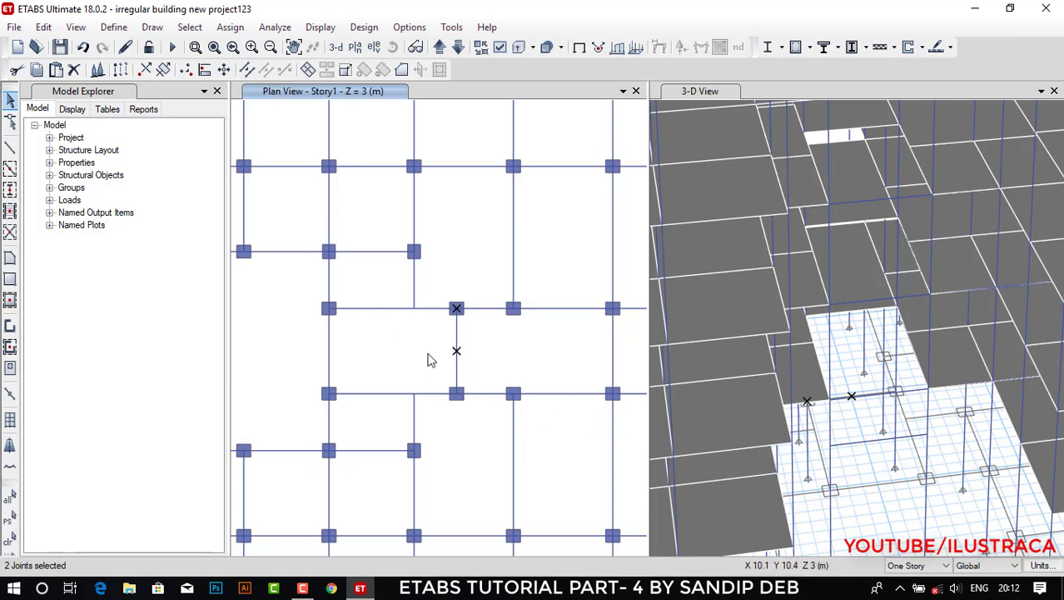
pyautogui.click(44, 28)
pyautogui.click(110, 279)
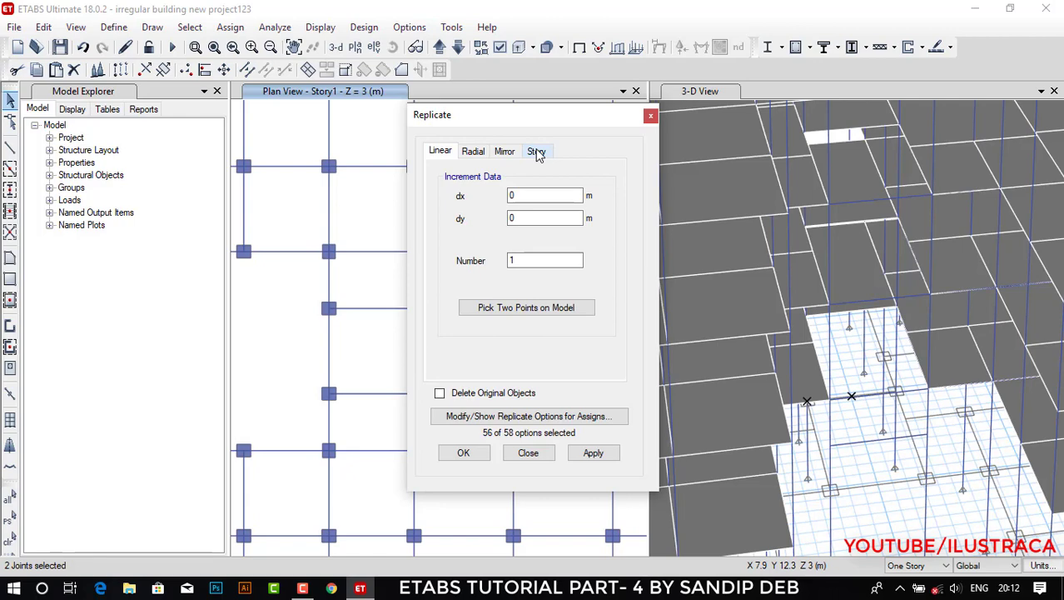
pyautogui.moveTo(549, 116); pyautogui.dragTo(747, 118)
pyautogui.scroll(-3, 399, 342)
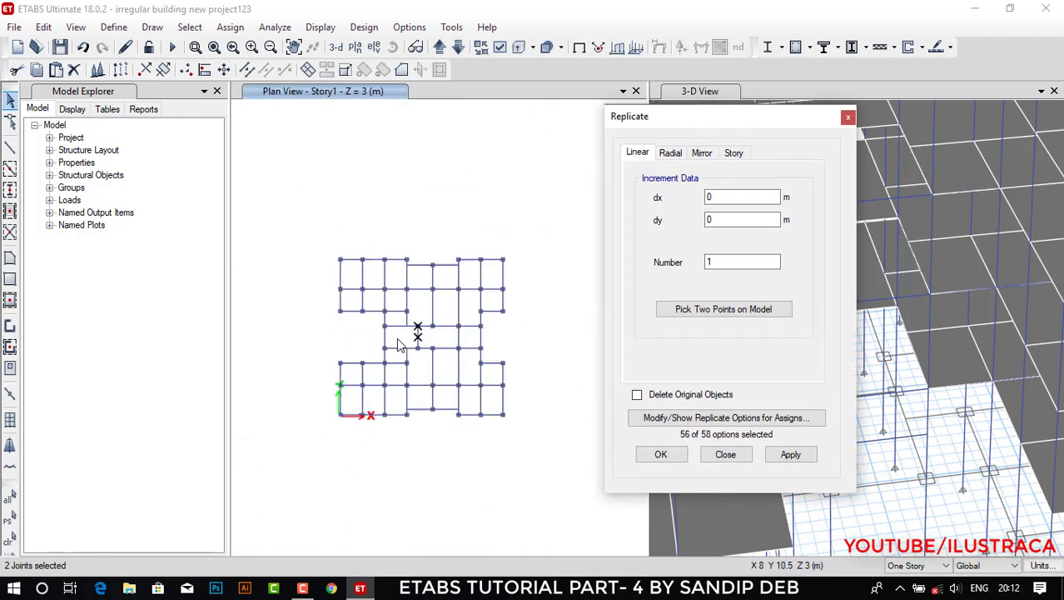
pyautogui.scroll(3, 374, 385)
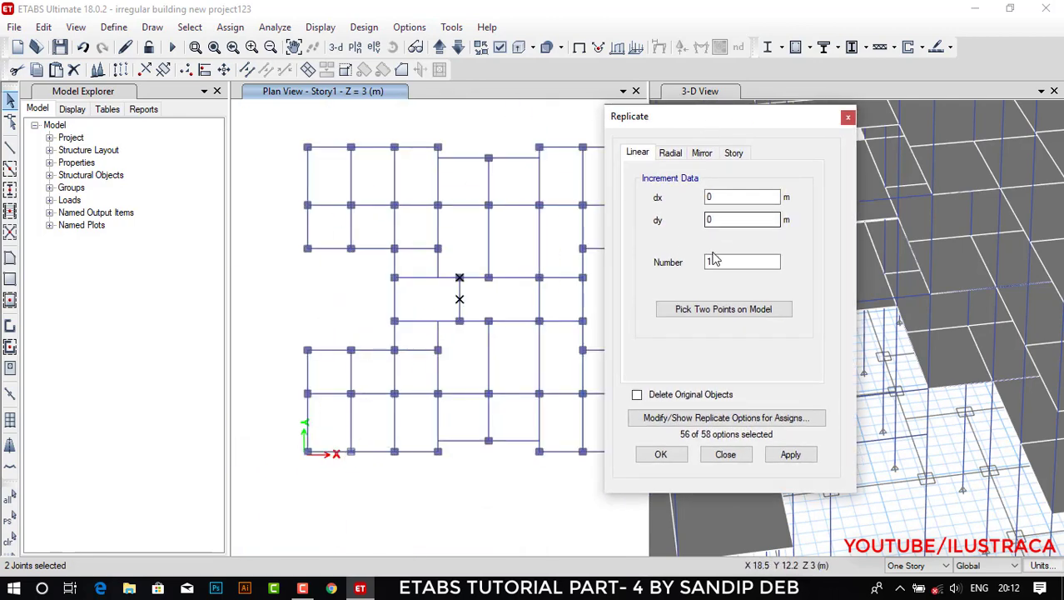
pyautogui.click(710, 197)
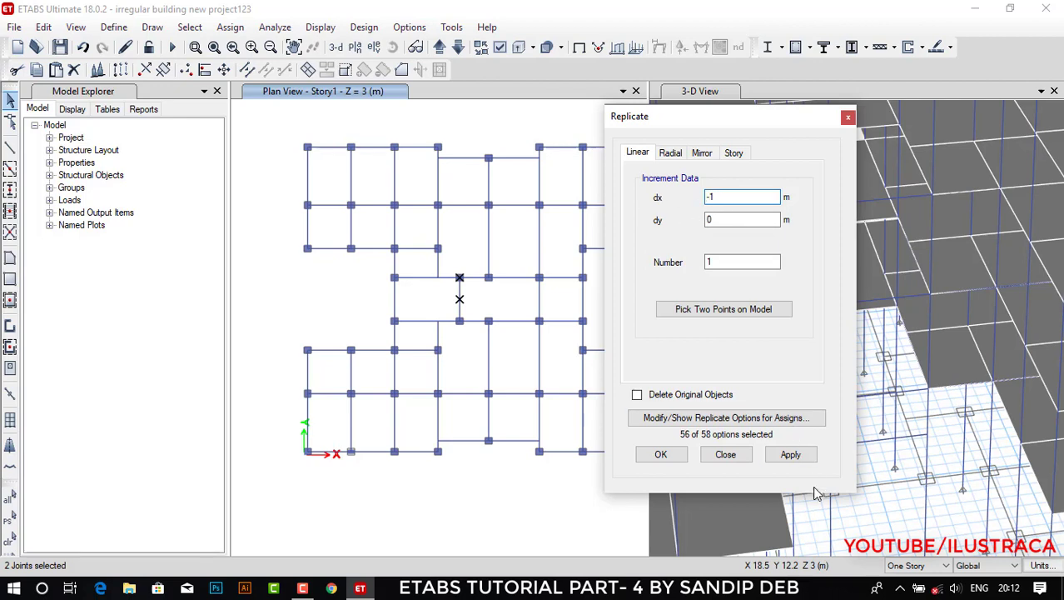
pyautogui.click(791, 455)
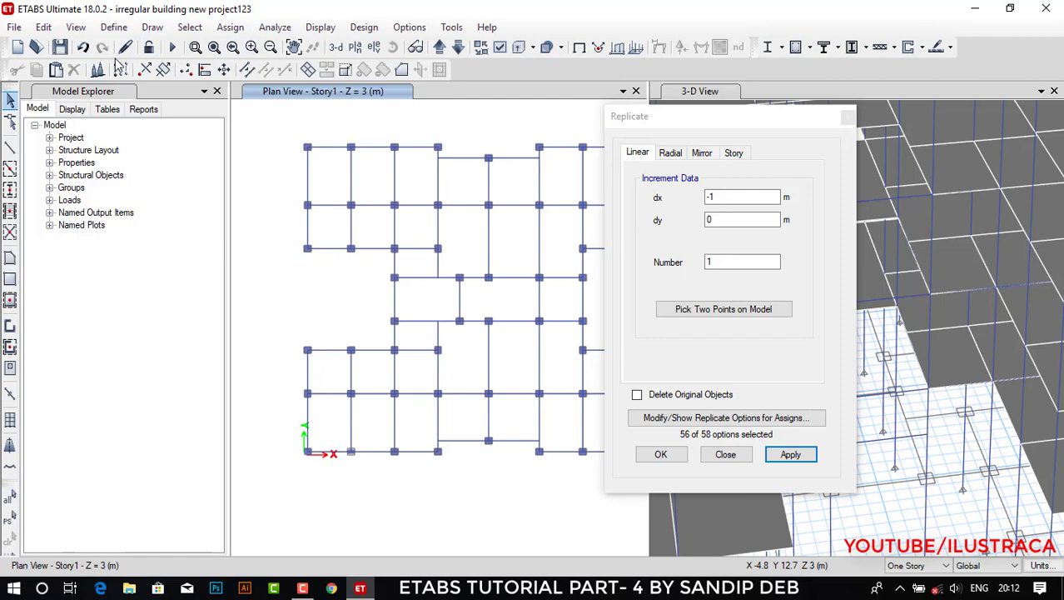
# Add a new slab property named Slab2 with M30 as its material.
pyautogui.click(114, 26)
pyautogui.moveTo(147, 73)
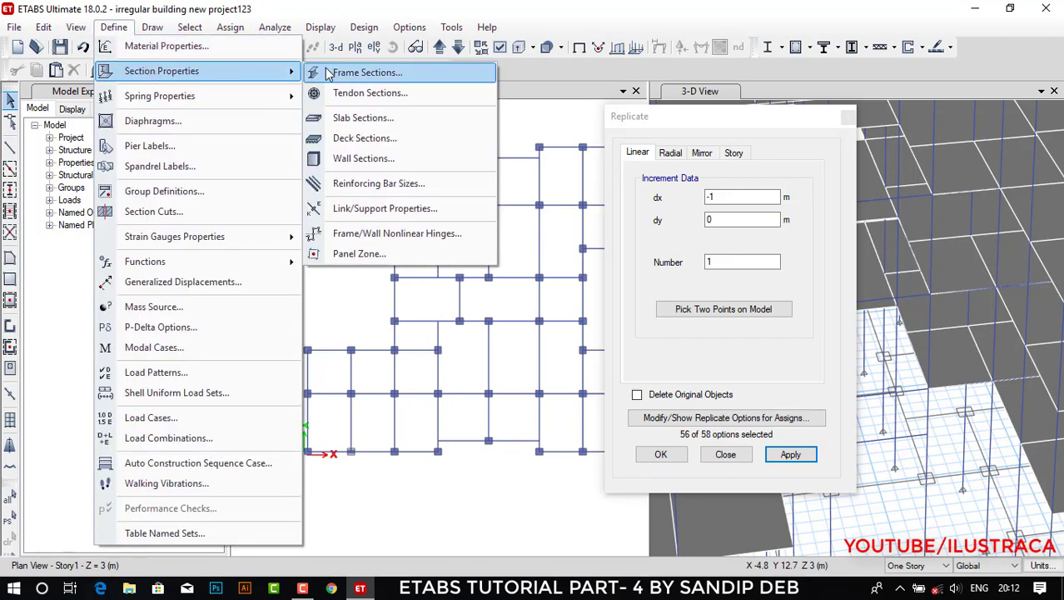
pyautogui.click(350, 118)
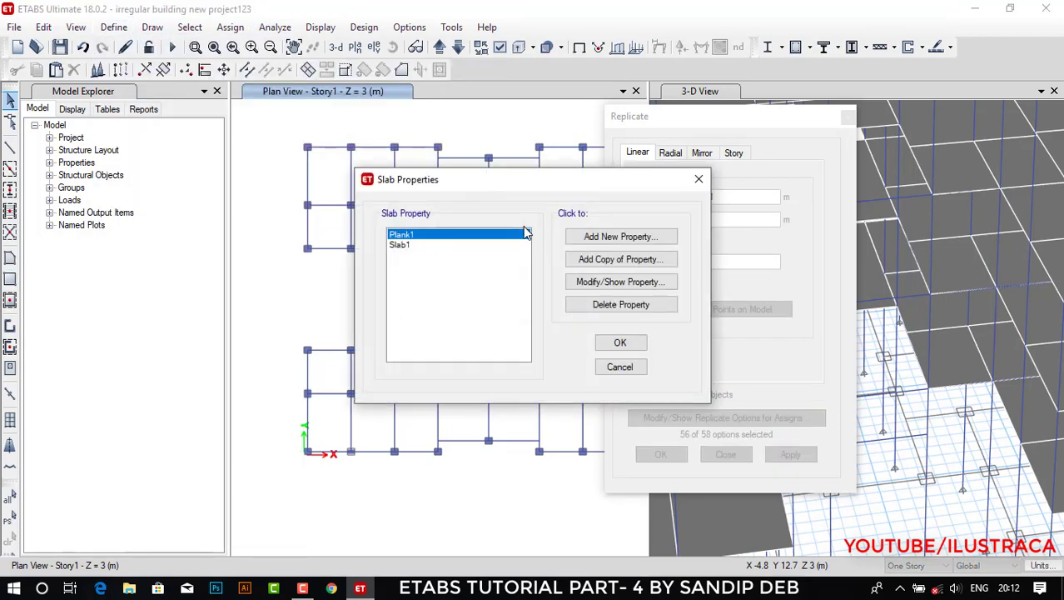
pyautogui.click(417, 246)
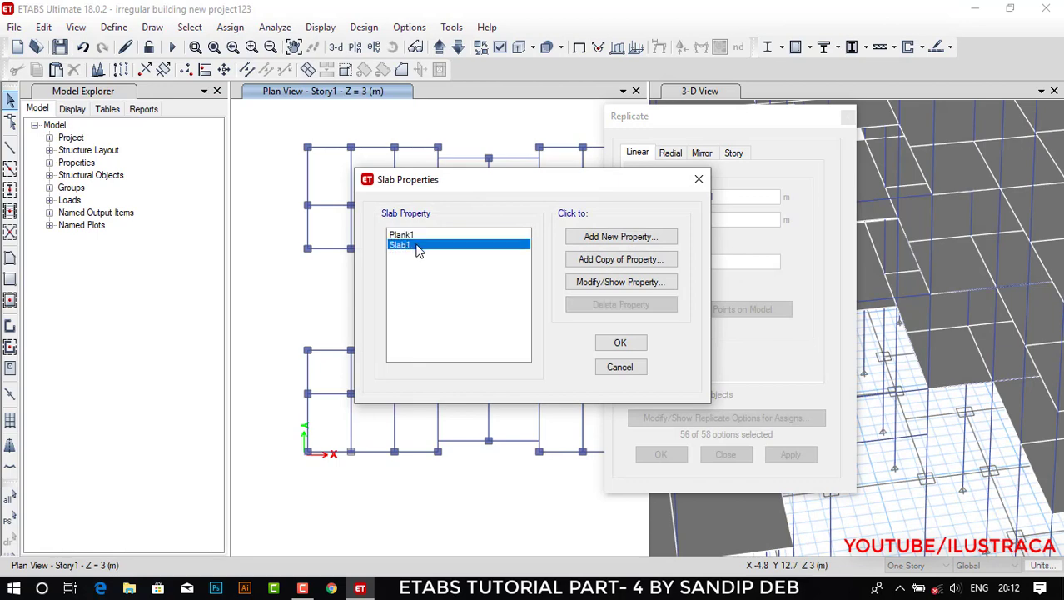
pyautogui.click(621, 238)
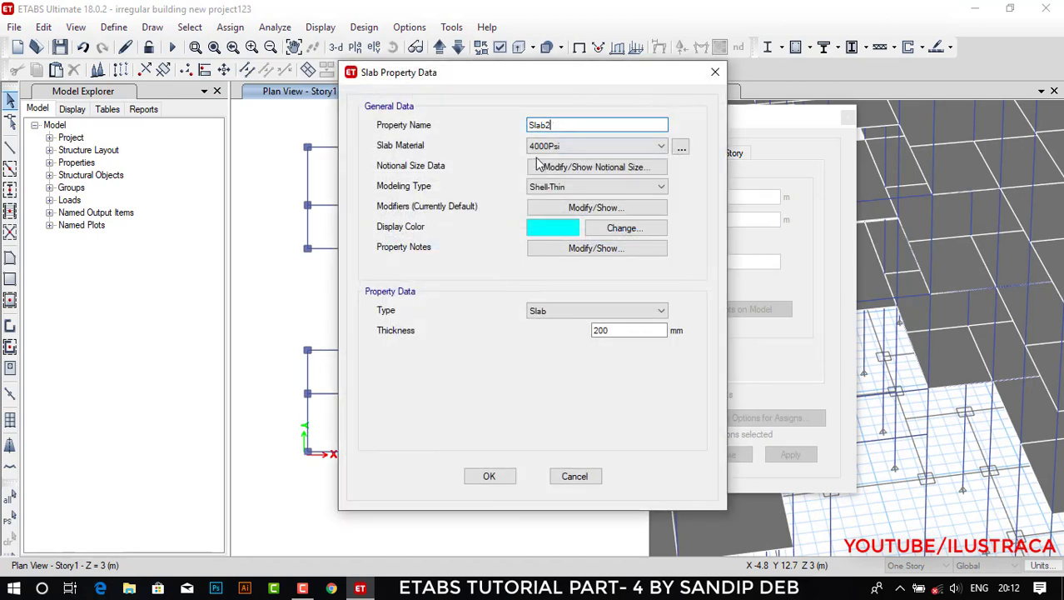
pyautogui.click(595, 146)
pyautogui.click(549, 207)
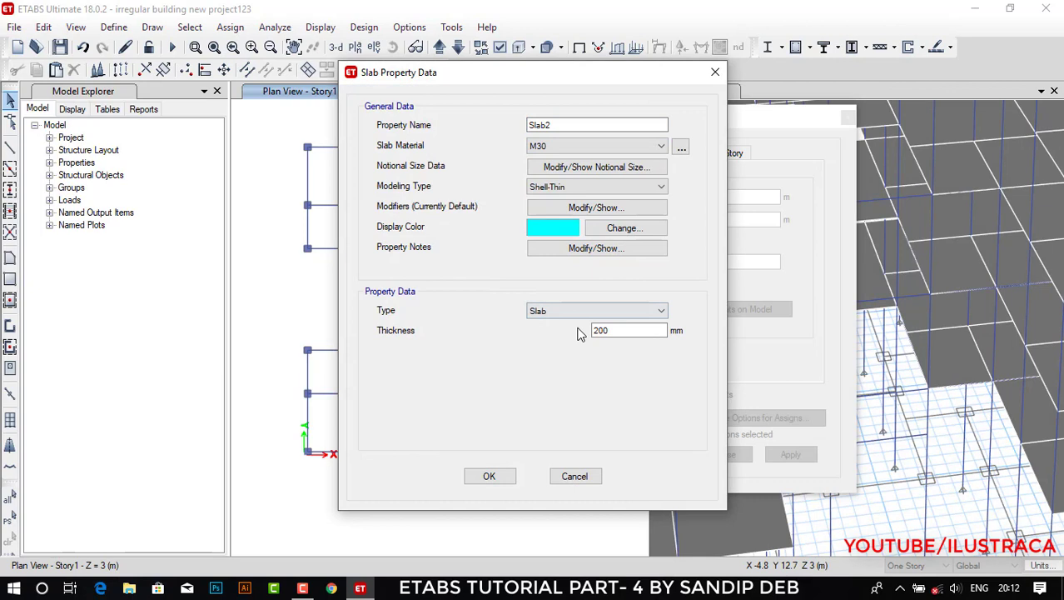
# Set the Slab2 thickness to 160 mm, keeping the type as Slab, and accept the slab property definitions.
pyautogui.click(570, 311)
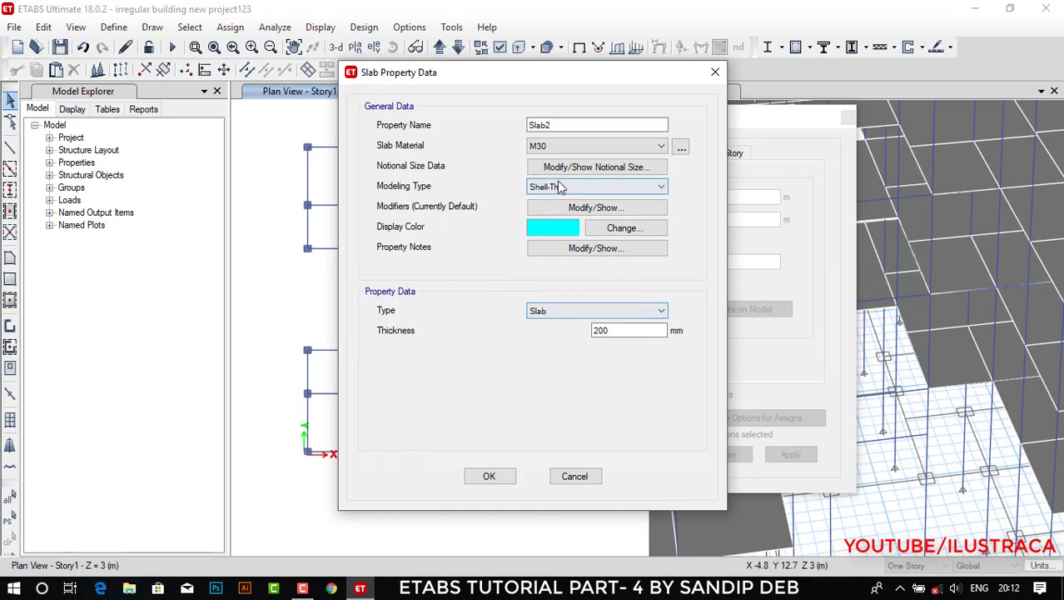
pyautogui.press('Tab')
pyautogui.write('16')
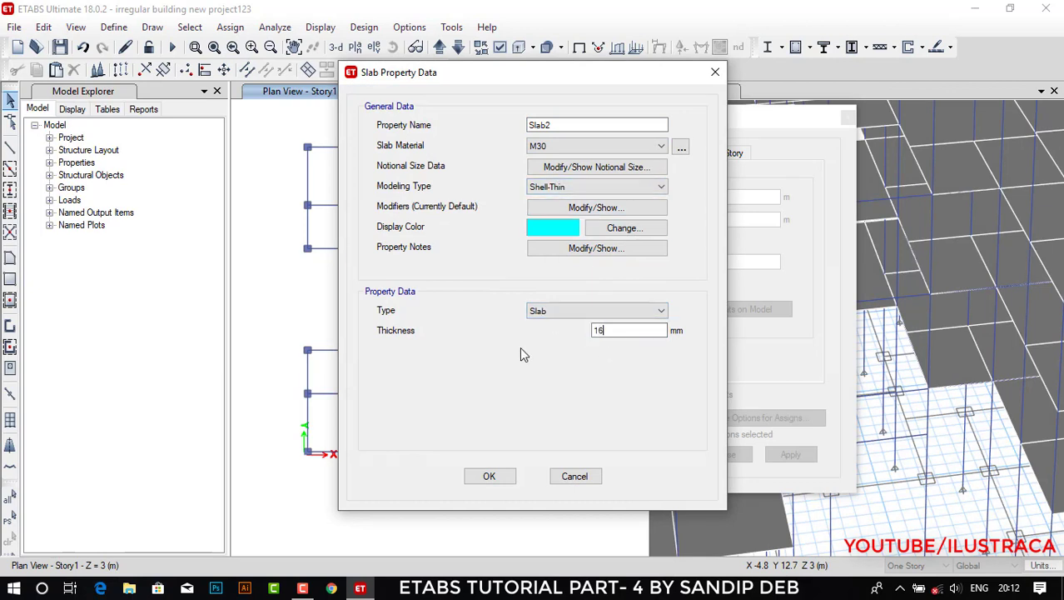
pyautogui.write('0')
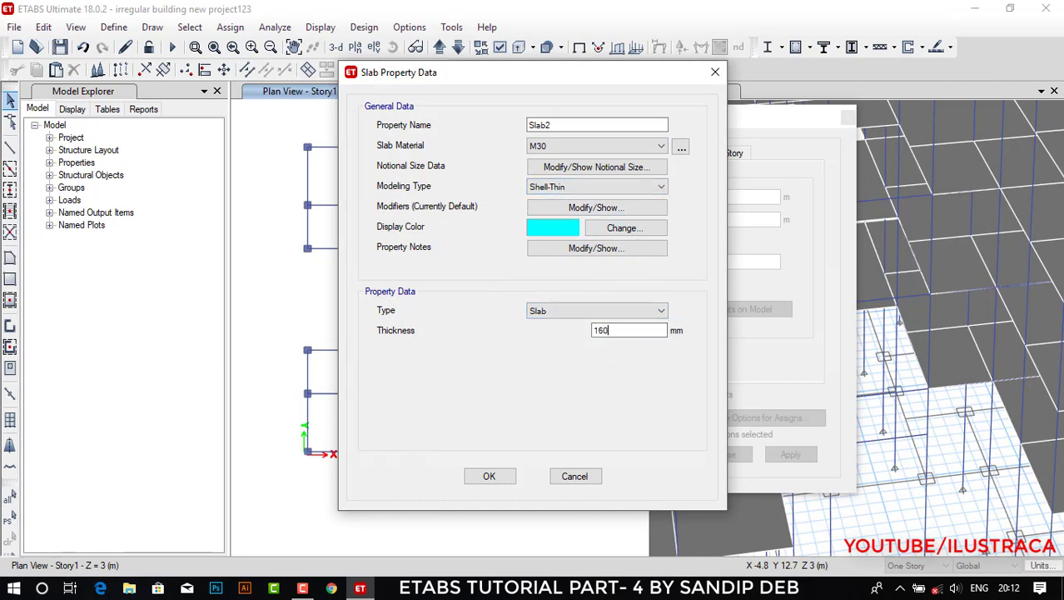
pyautogui.click(490, 478)
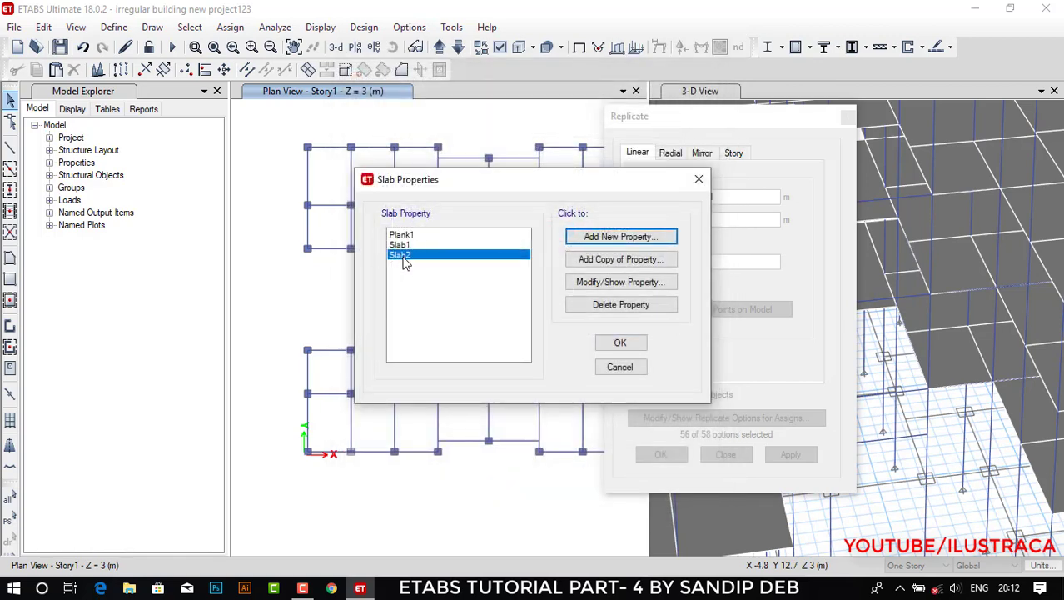
pyautogui.click(629, 345)
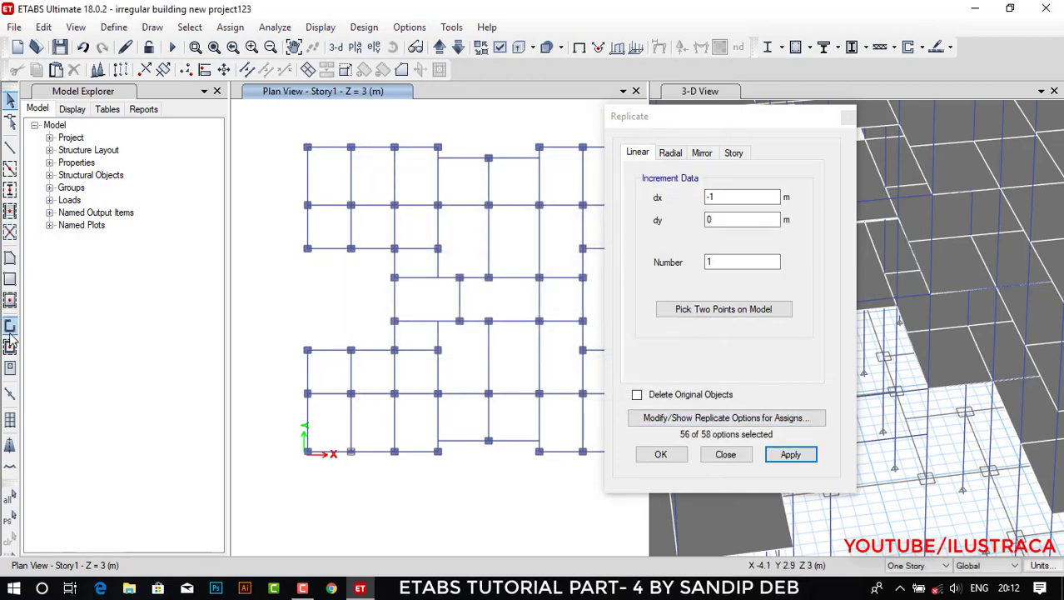
# Draw a 1 m wide rectangular Slab2 floor on Story1 between the two replicated joints and the upper half of the divided central beam.
pyautogui.click(10, 260)
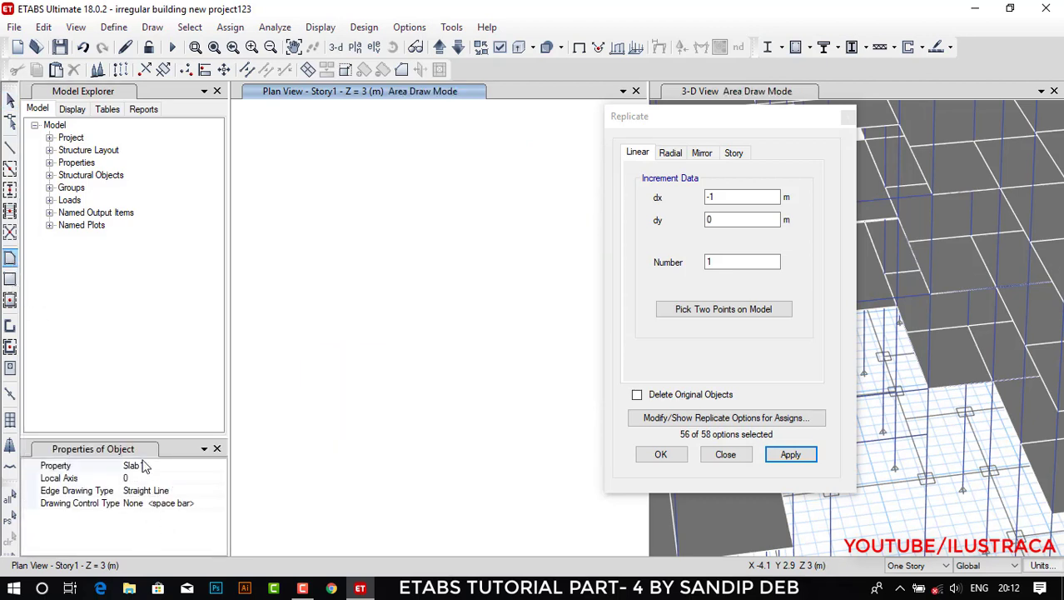
pyautogui.click(177, 466)
pyautogui.click(221, 468)
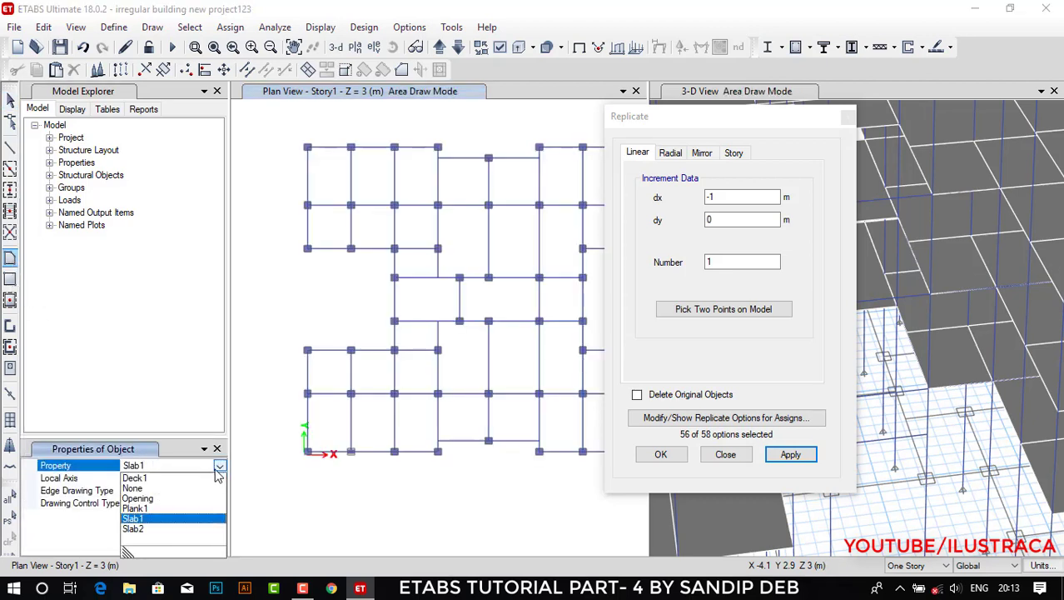
pyautogui.click(136, 533)
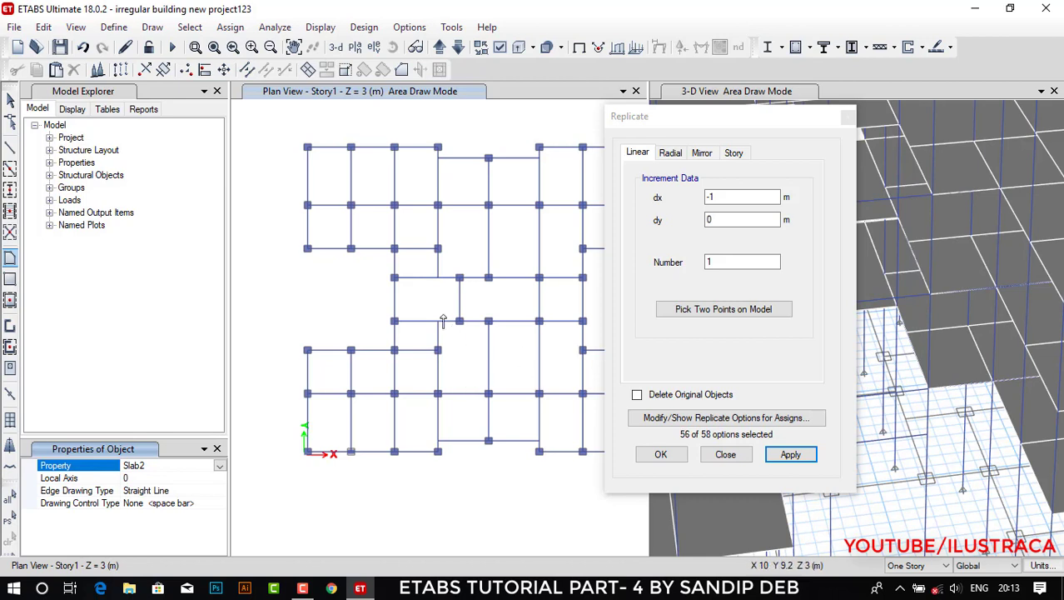
pyautogui.scroll(2, 459, 291)
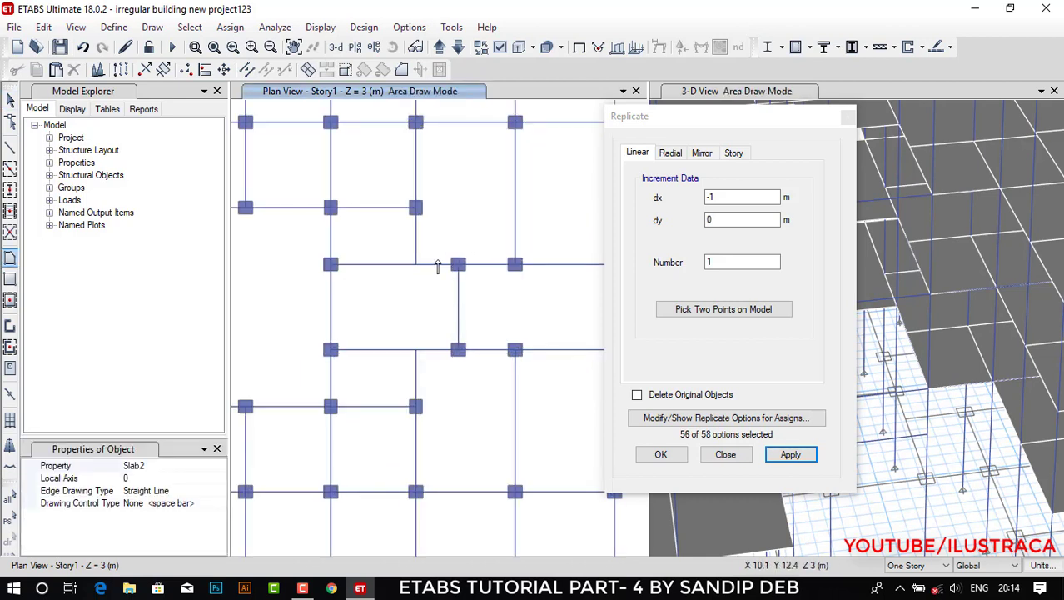
pyautogui.click(430, 264)
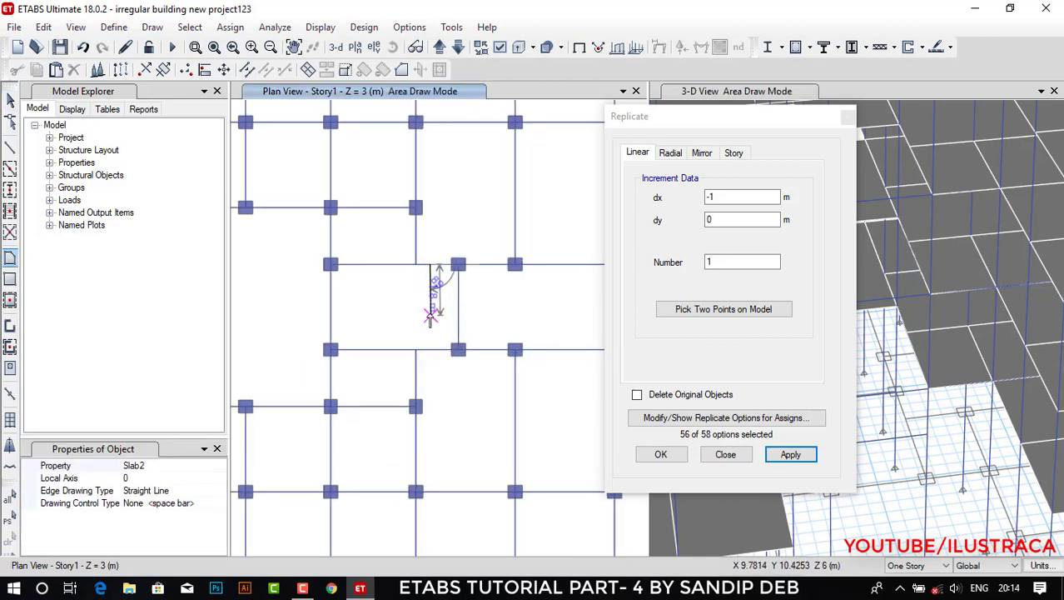
pyautogui.click(430, 307)
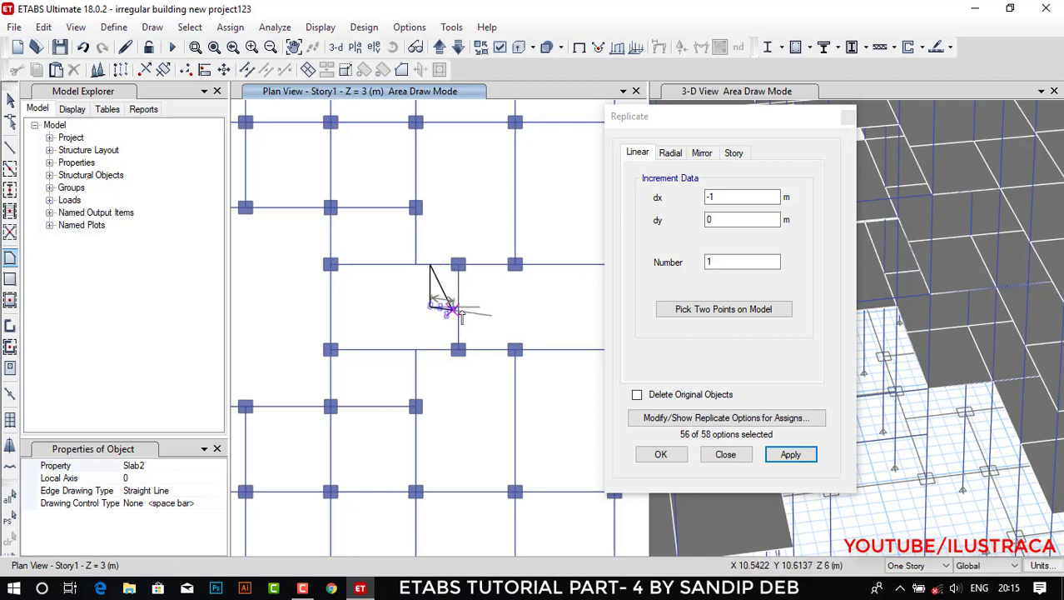
pyautogui.click(458, 307)
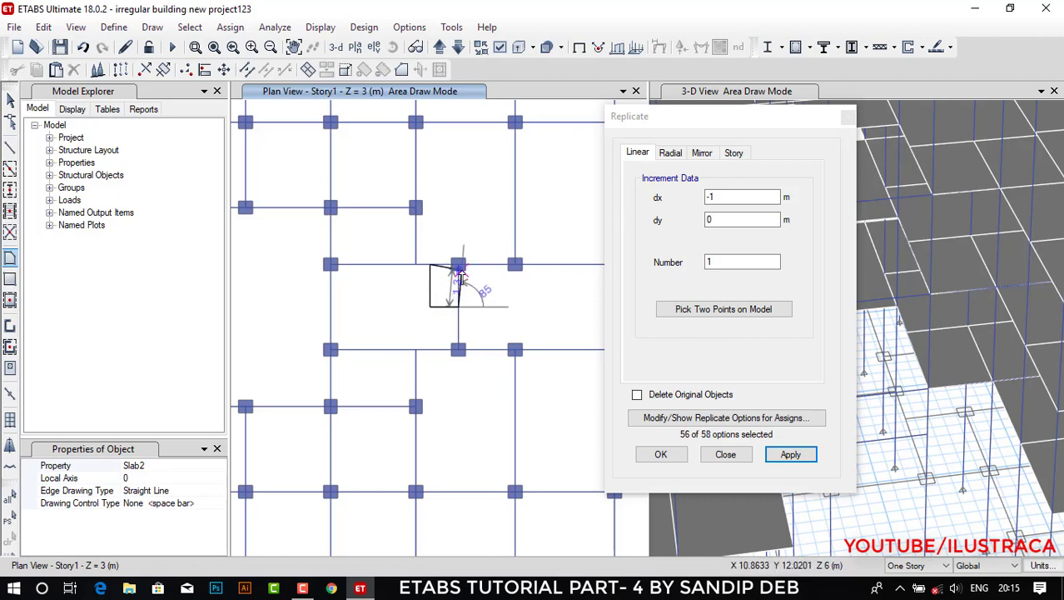
pyautogui.click(458, 265)
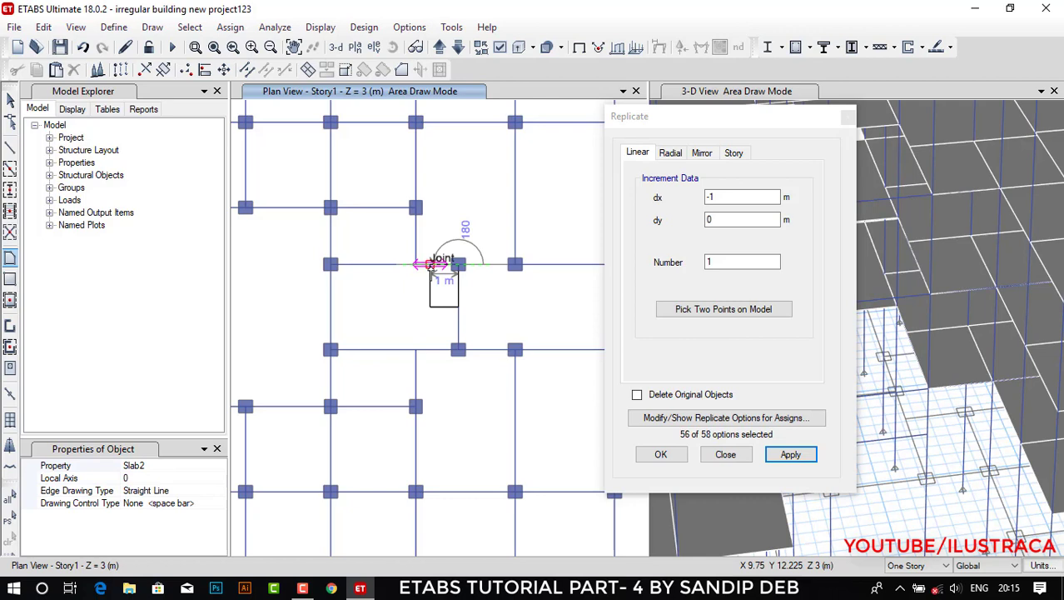
pyautogui.click(431, 279)
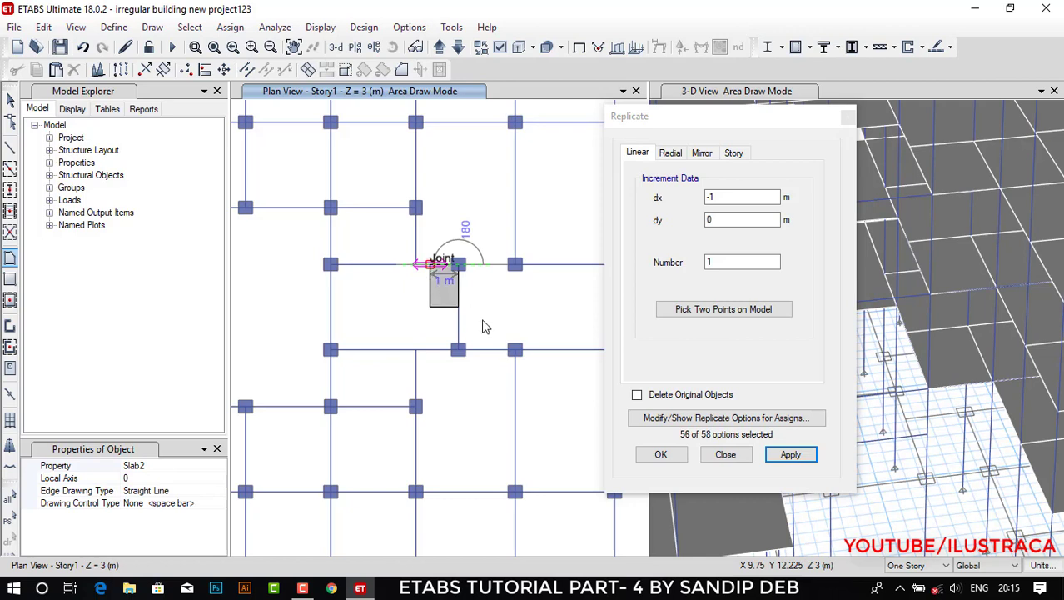
pyautogui.press('Return')
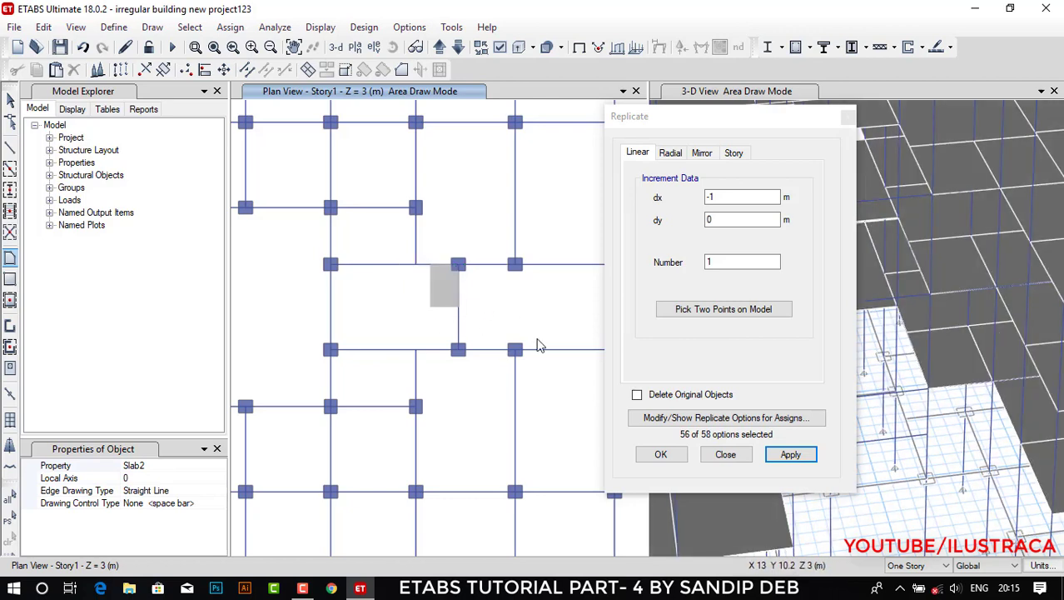
# Replicate the two end joints of the stairwell's intermediate landing beam in the 3-D view linearly once with dx 1 m and dy 0.
pyautogui.moveTo(691, 115); pyautogui.dragTo(331, 106)
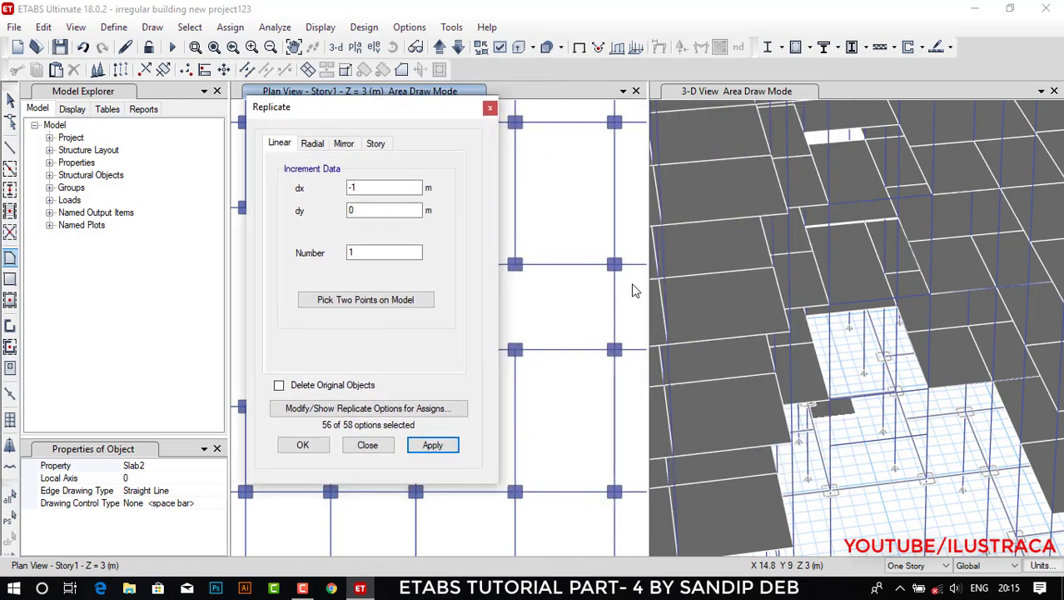
pyautogui.moveTo(865, 494); pyautogui.dragTo(838, 459, button='middle')
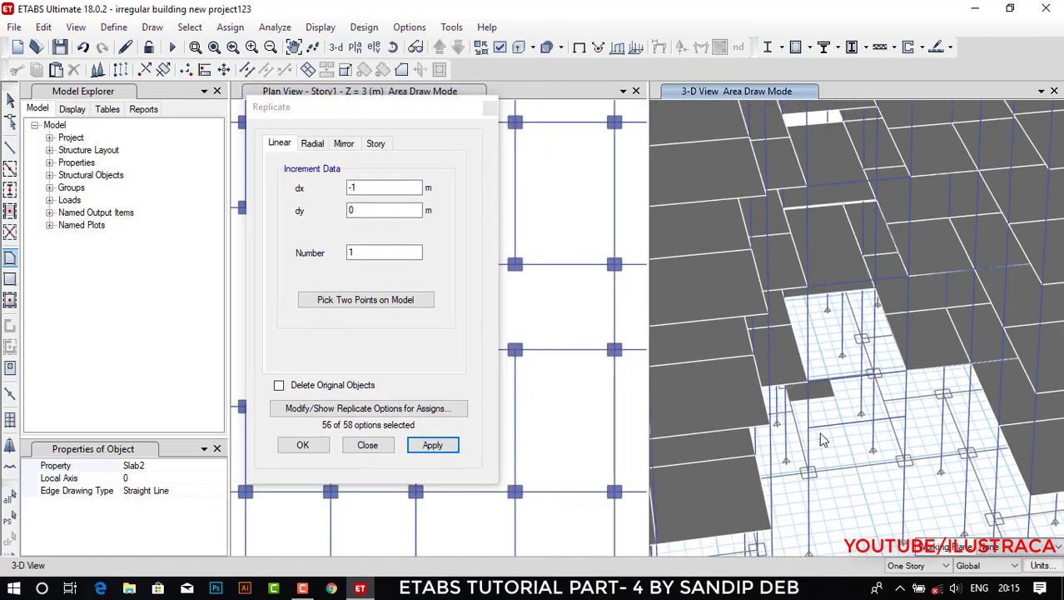
pyautogui.scroll(2, 821, 440)
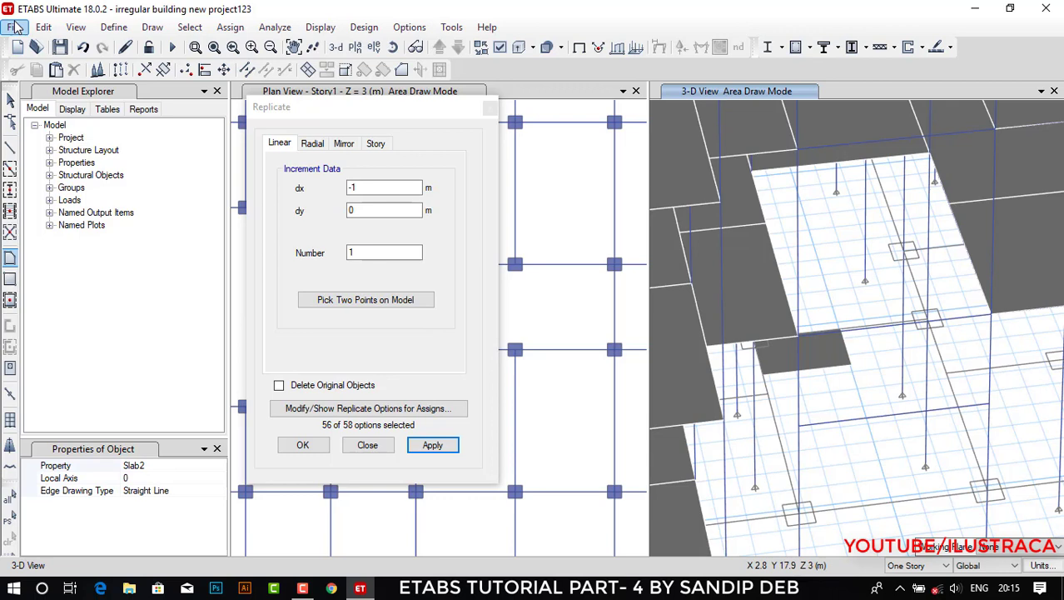
pyautogui.click(11, 100)
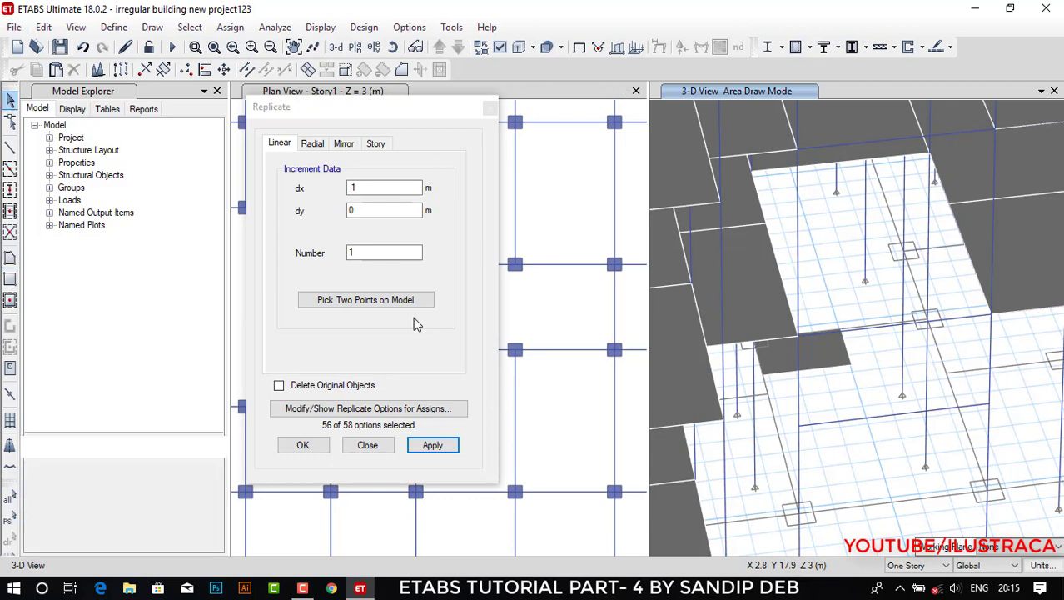
pyautogui.click(801, 426)
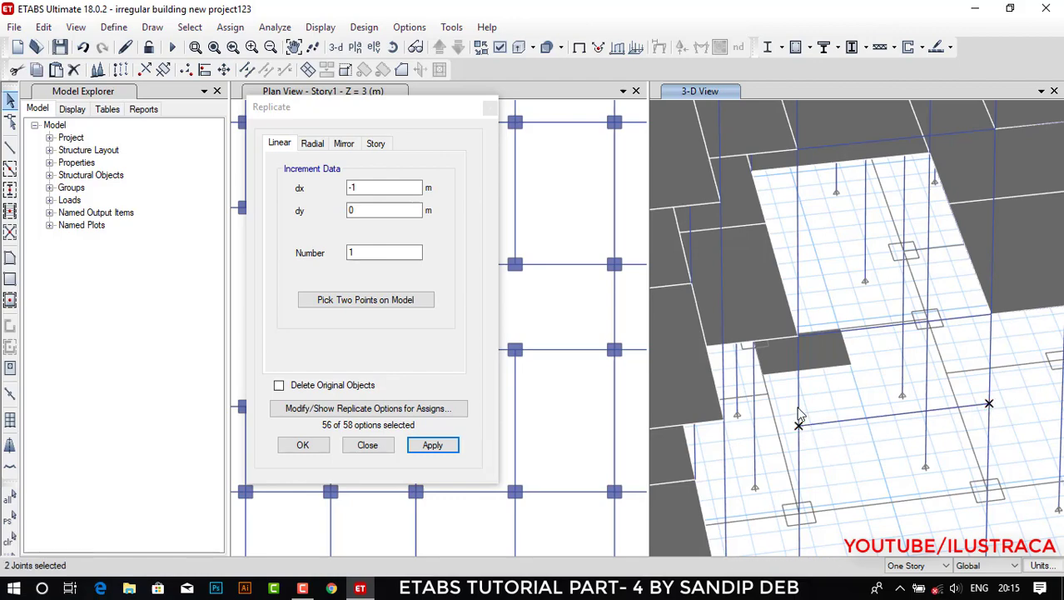
pyautogui.scroll(-5, 787, 428)
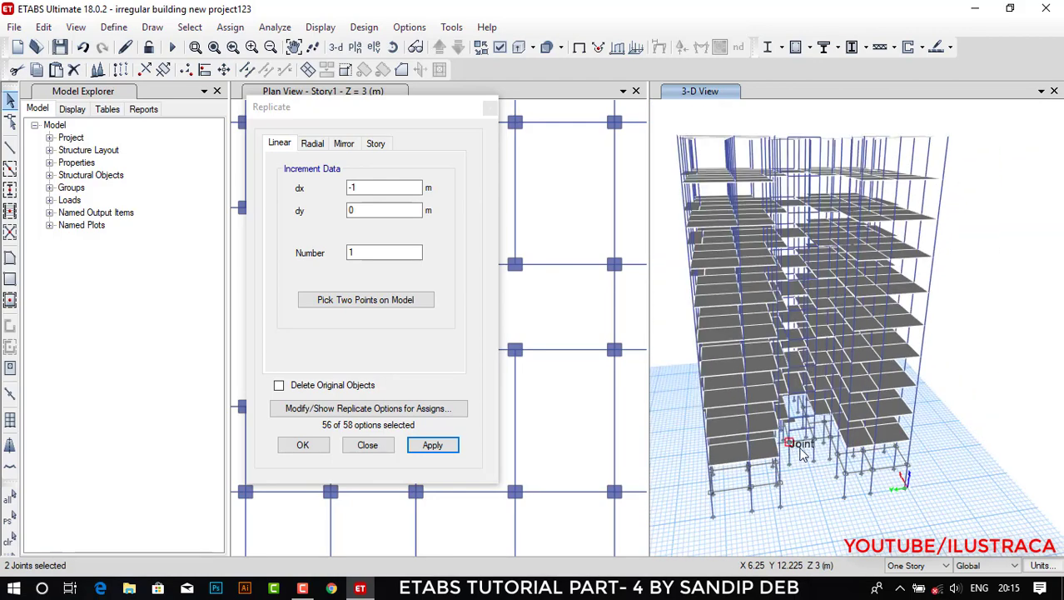
pyautogui.moveTo(820, 477); pyautogui.dragTo(931, 327, button='middle')
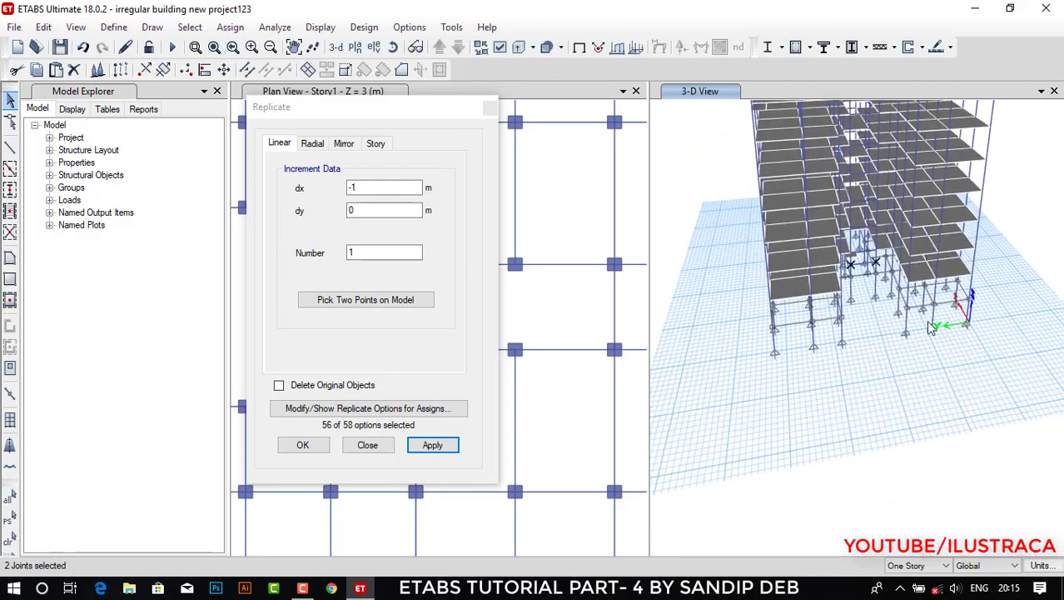
pyautogui.scroll(3, 959, 327)
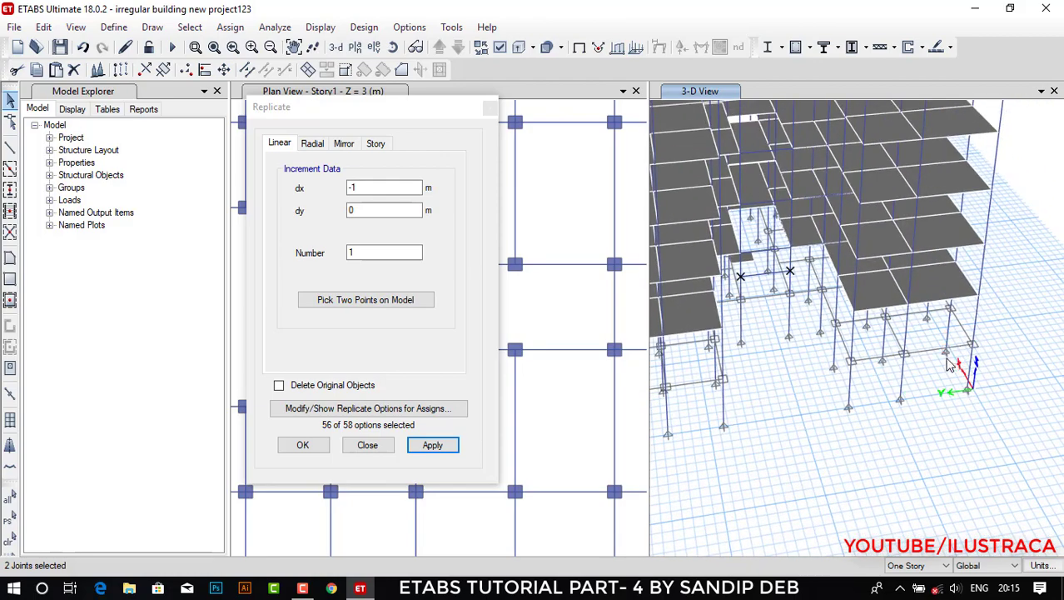
pyautogui.scroll(3, 754, 272)
pyautogui.moveTo(781, 303); pyautogui.dragTo(864, 363, button='middle')
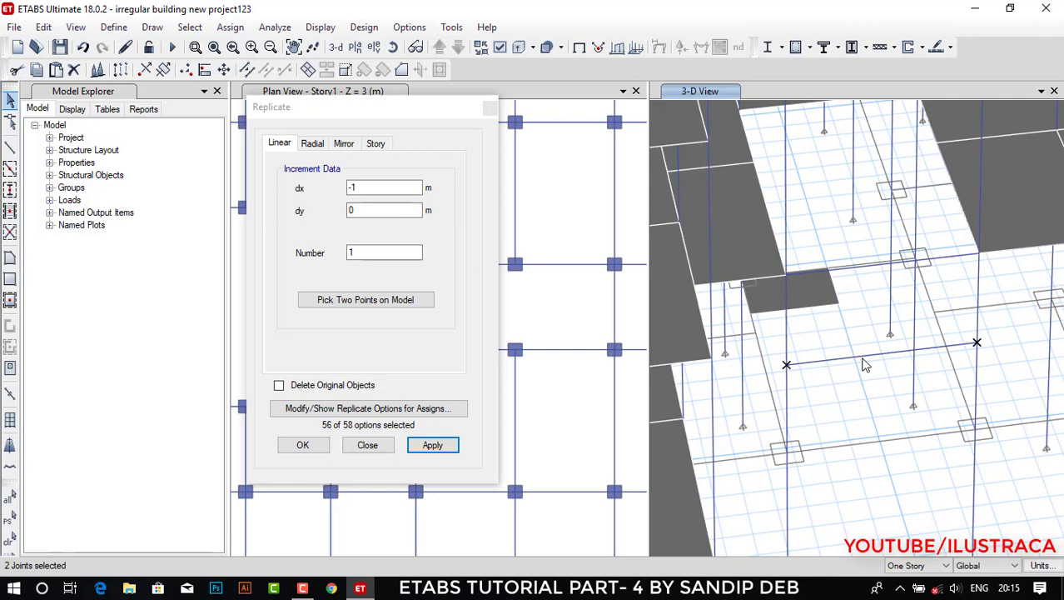
pyautogui.click(295, 203)
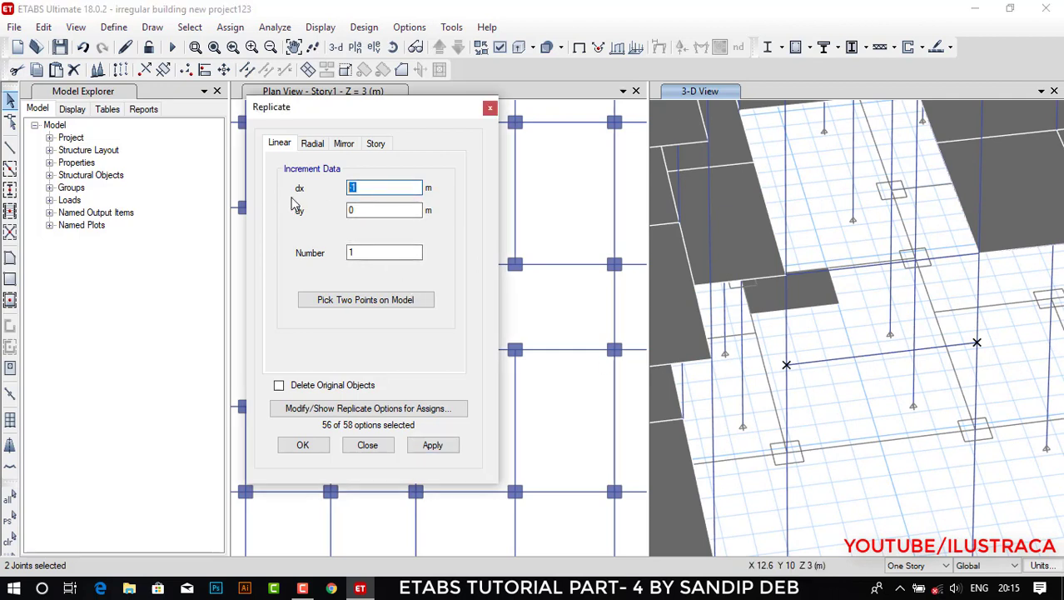
pyautogui.click(440, 449)
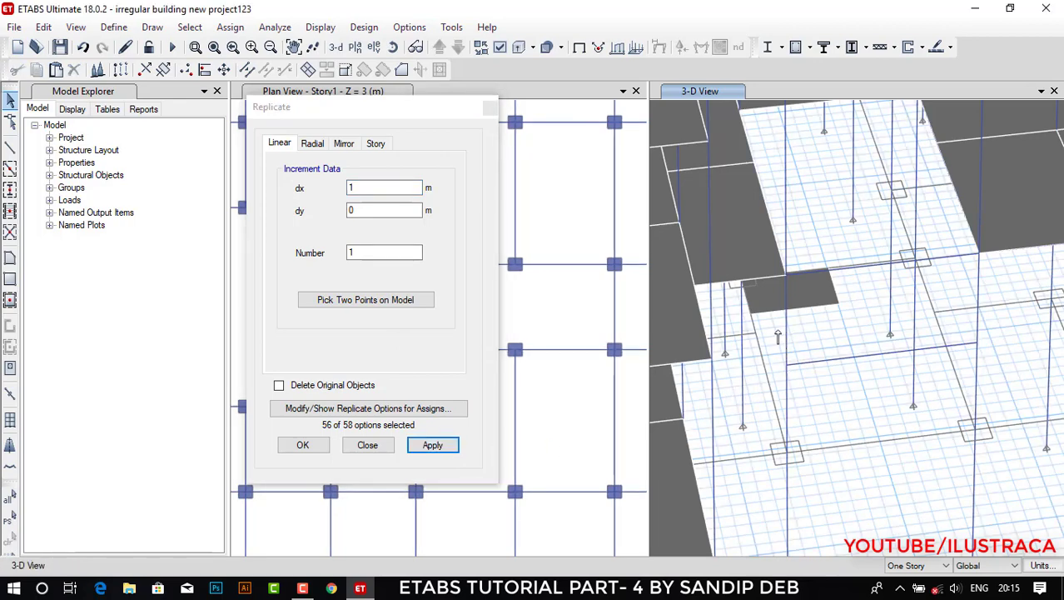
# Draw a 1 m wide rectangular Slab2 floor between the intermediate landing beam and its two replicated joints, spanning the beam's full length.
pyautogui.click(10, 259)
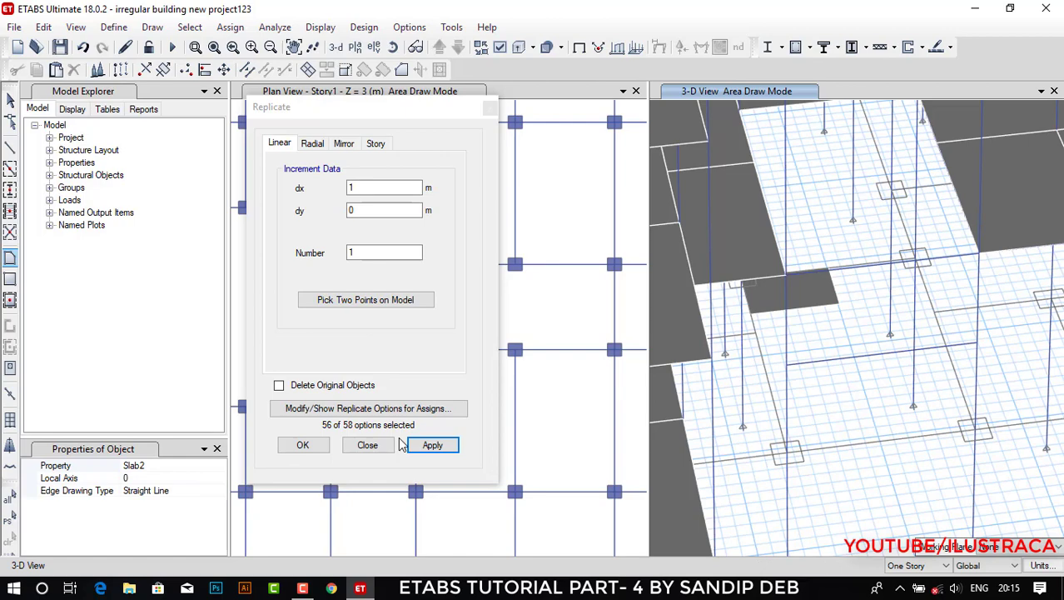
pyautogui.click(777, 326)
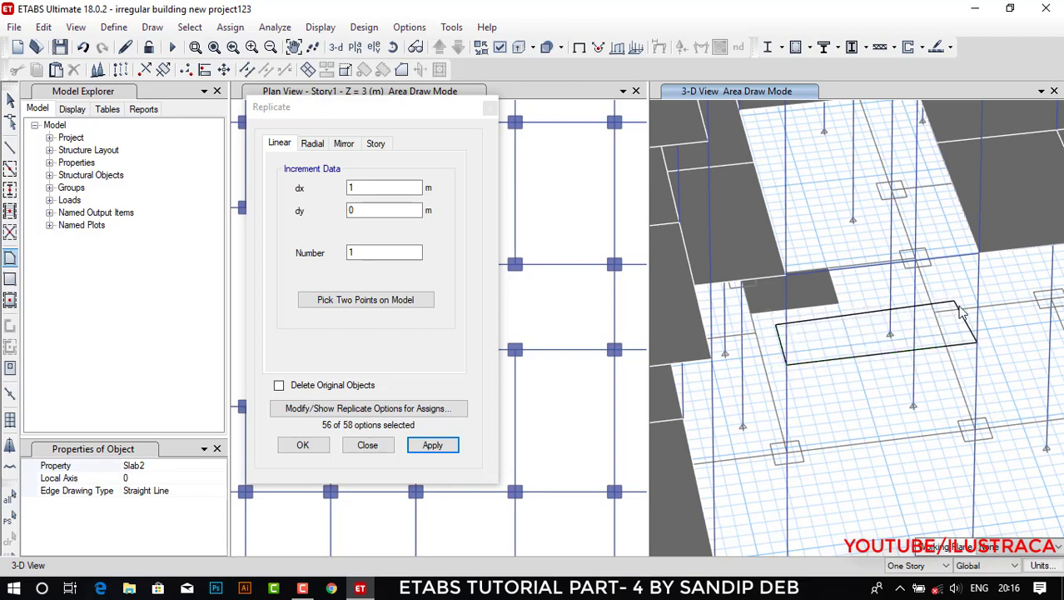
pyautogui.keyDown('shift'); pyautogui.moveTo(955, 306); pyautogui.dragTo(962, 321, button='middle'); pyautogui.keyUp('shift')
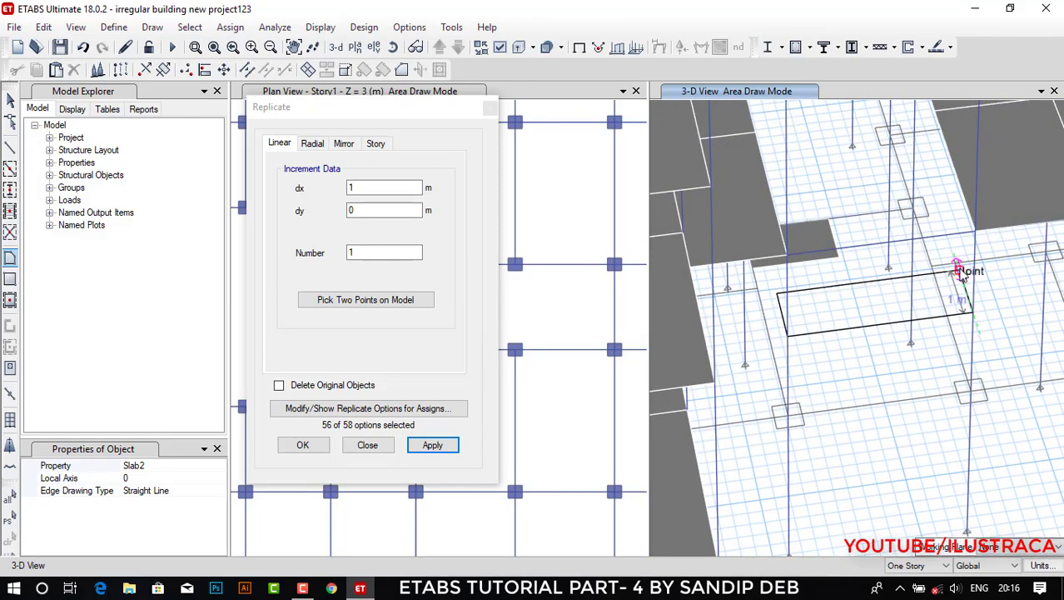
pyautogui.click(778, 298)
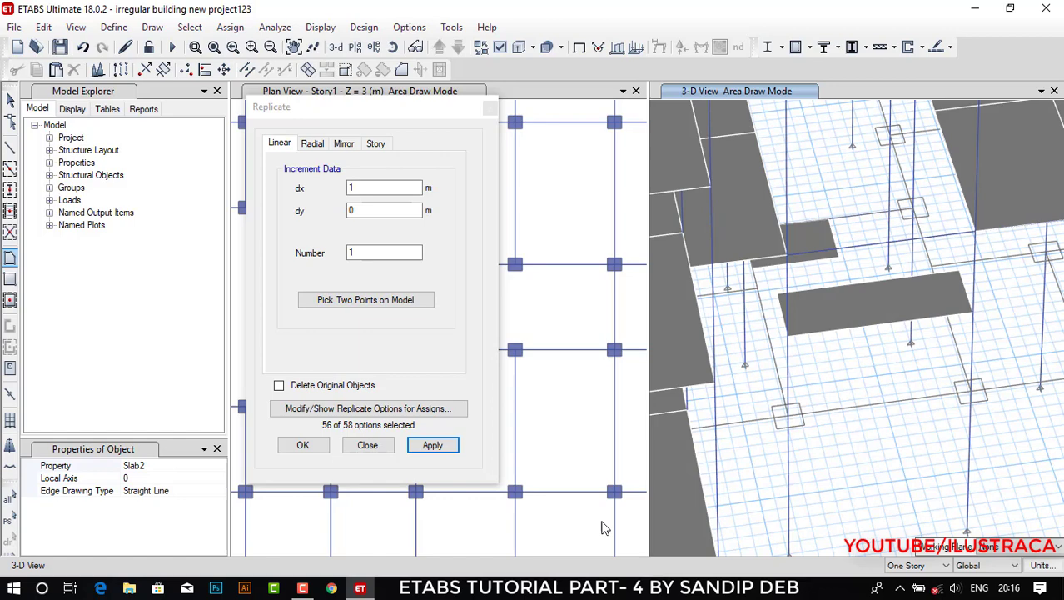
pyautogui.click(433, 445)
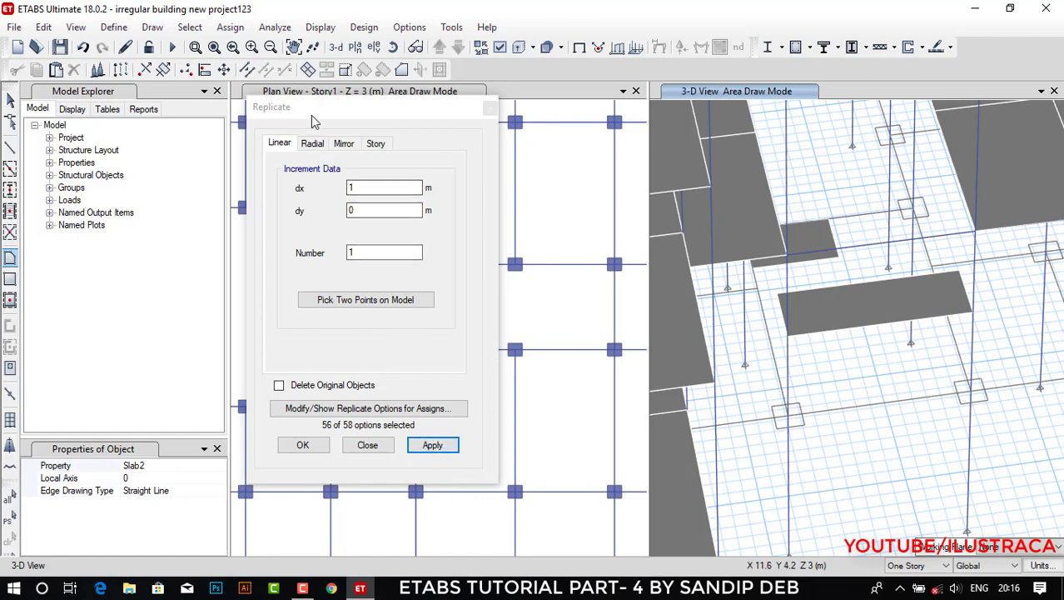
# Join the two halves of the divided central Story1 beam in the plan view into one frame.
pyautogui.moveTo(312, 115); pyautogui.dragTo(753, 90)
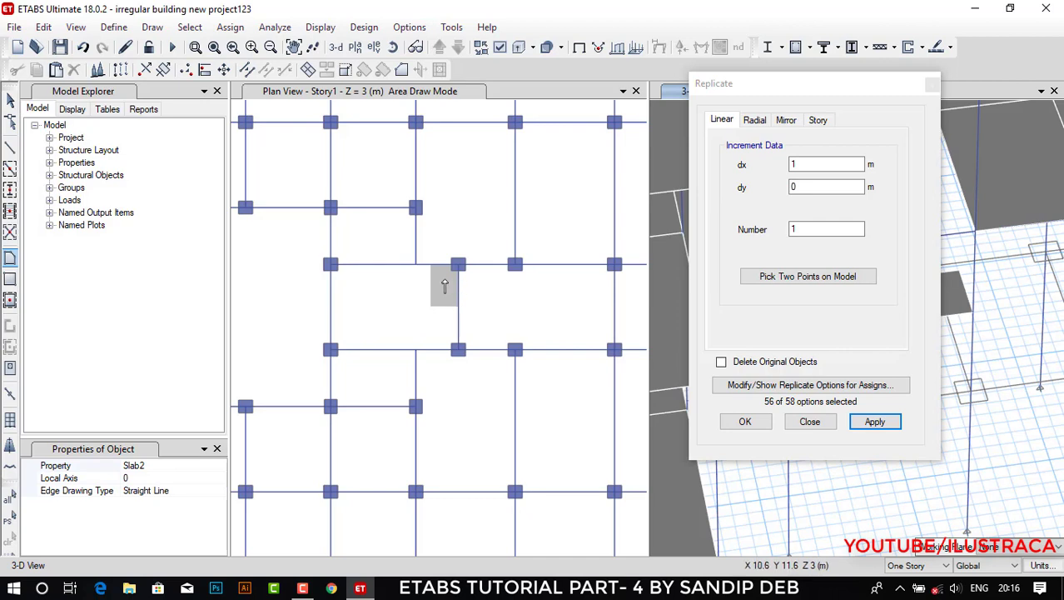
pyautogui.click(9, 99)
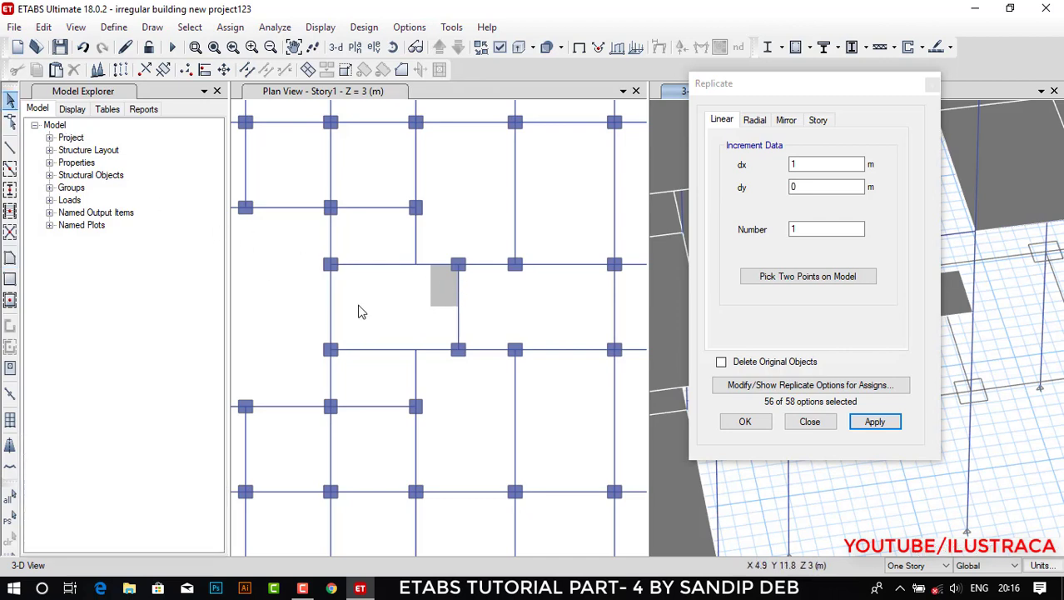
pyautogui.click(459, 296)
pyautogui.click(459, 322)
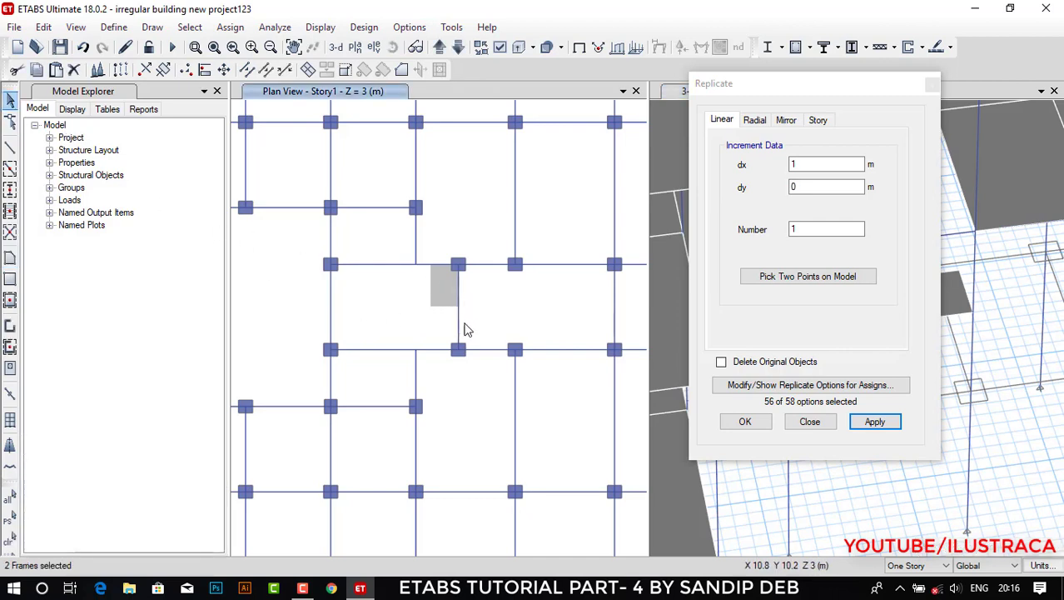
pyautogui.click(265, 70)
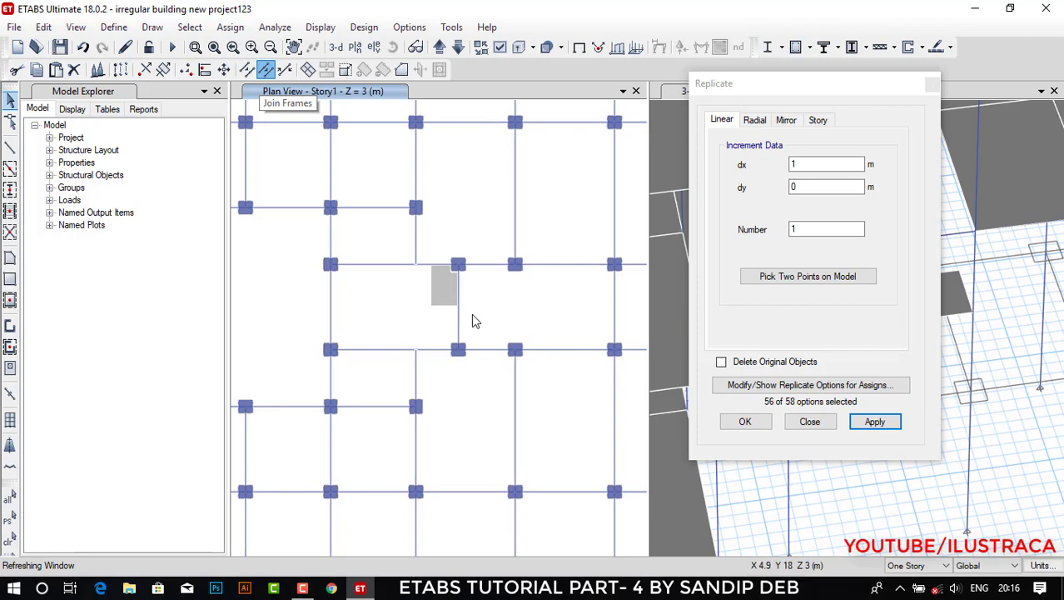
# Set the display transparency of columns, beams and floors to 0.5 each and accept the display colors.
pyautogui.moveTo(822, 85); pyautogui.dragTo(181, 106)
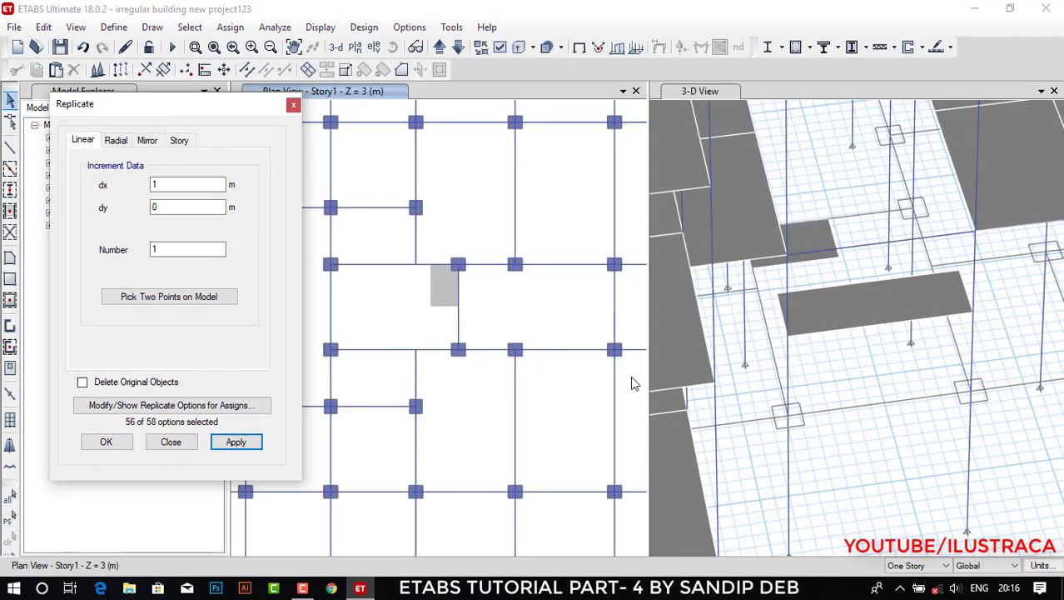
pyautogui.click(502, 338)
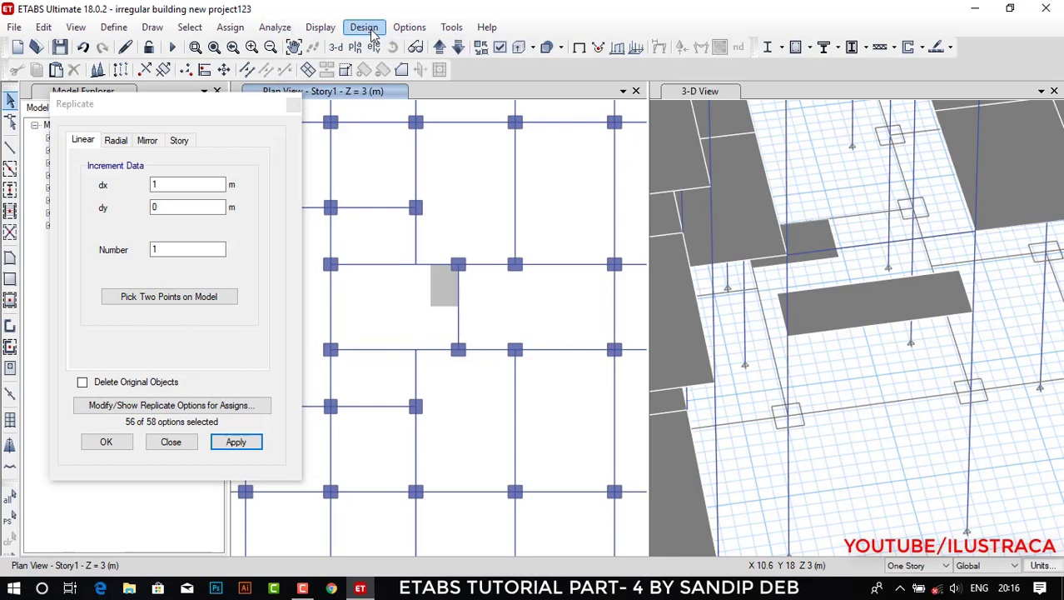
pyautogui.click(410, 28)
pyautogui.moveTo(478, 185)
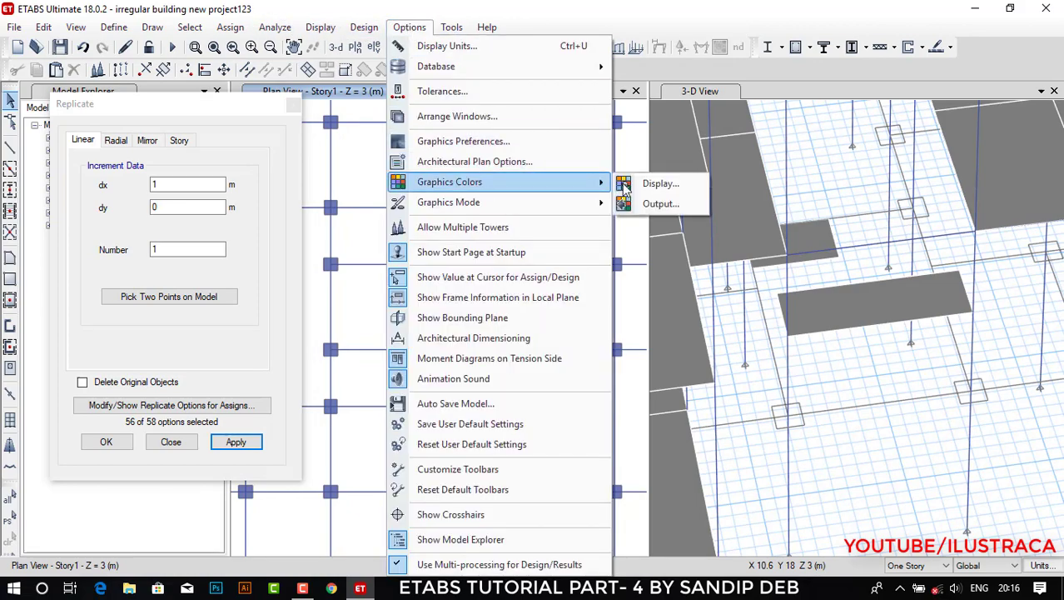
pyautogui.click(663, 184)
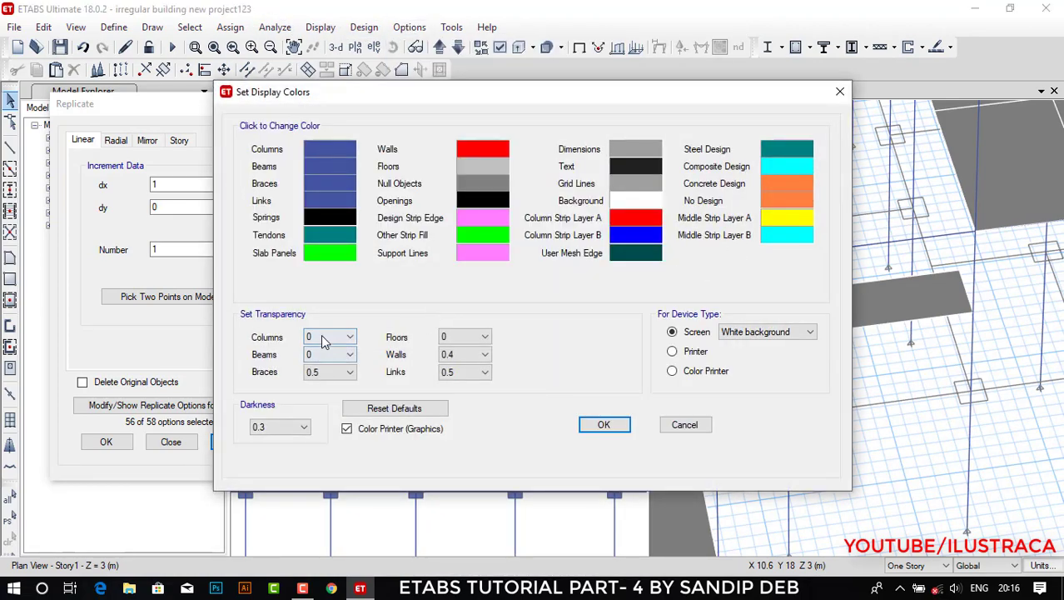
pyautogui.click(326, 338)
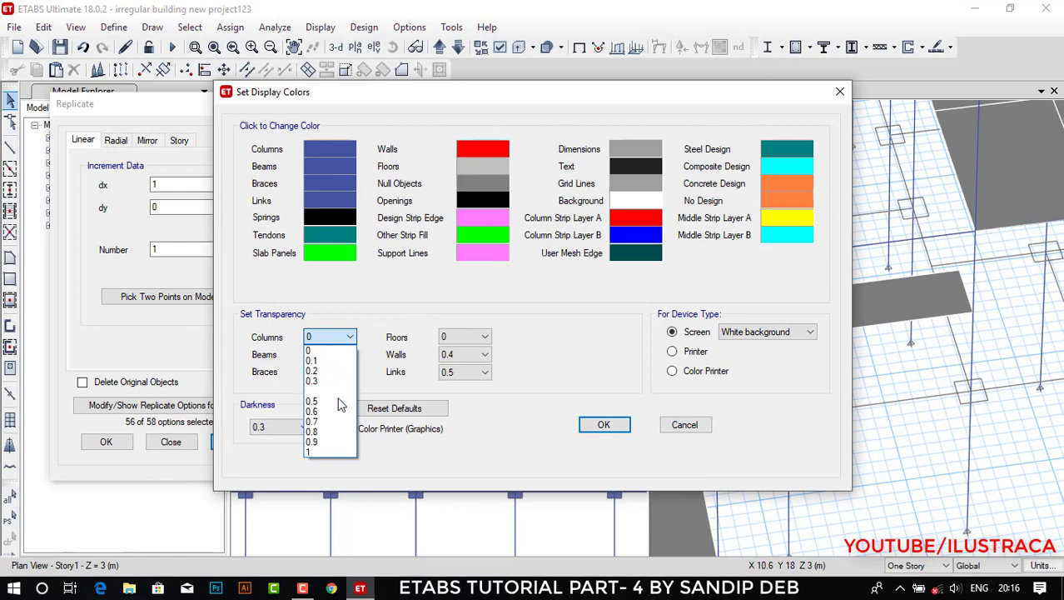
pyautogui.click(338, 403)
pyautogui.click(330, 355)
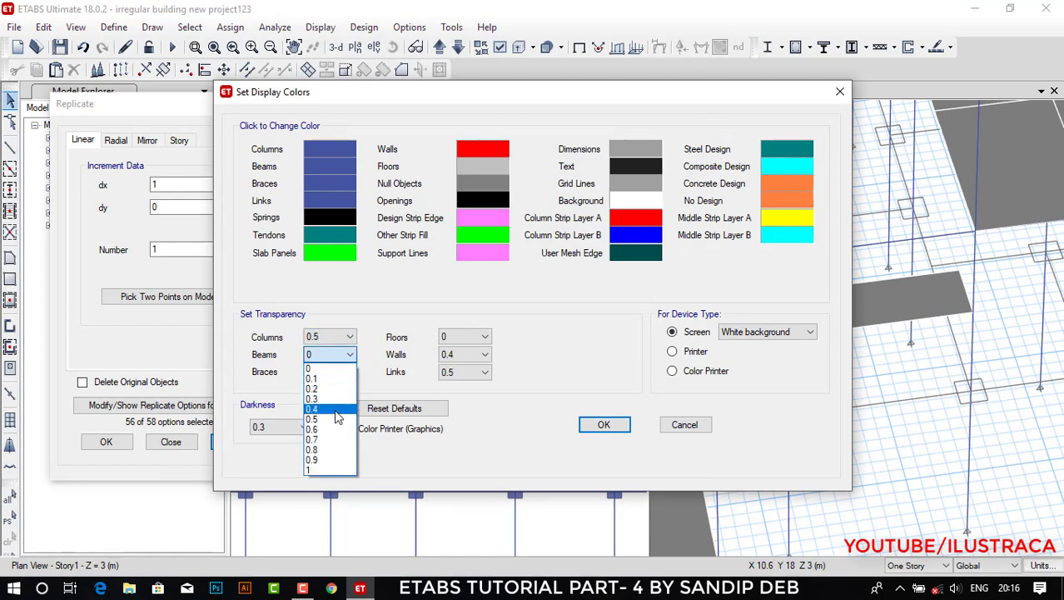
pyautogui.click(337, 419)
pyautogui.click(463, 337)
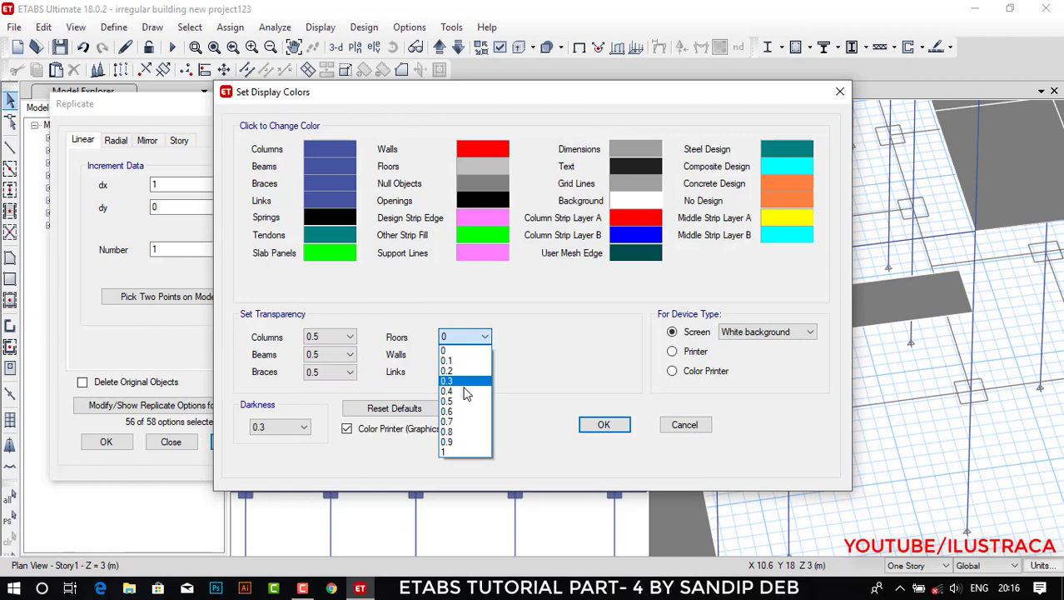
pyautogui.click(464, 401)
pyautogui.click(604, 424)
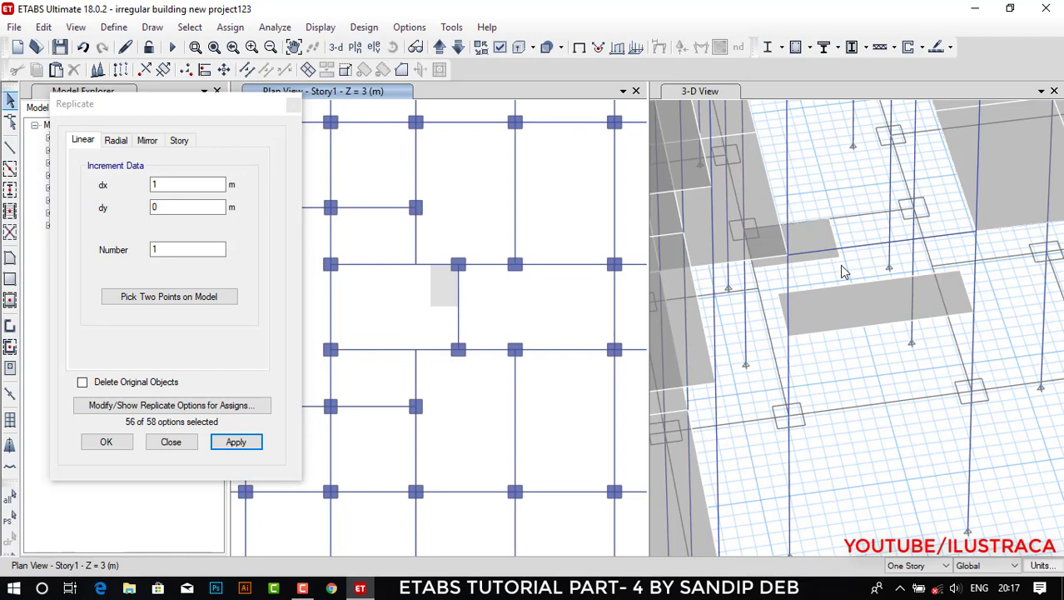
# Divide the beam along the outer edge of the intermediate landing slab into 2 frame objects.
pyautogui.click(880, 325)
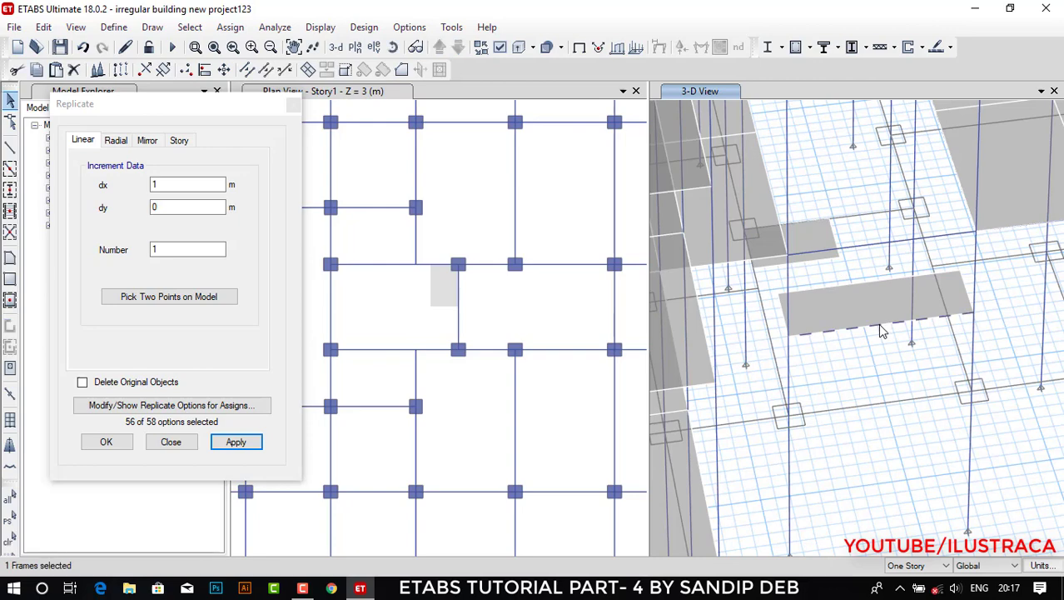
pyautogui.click(248, 69)
pyautogui.doubleClick(483, 265)
pyautogui.write('2')
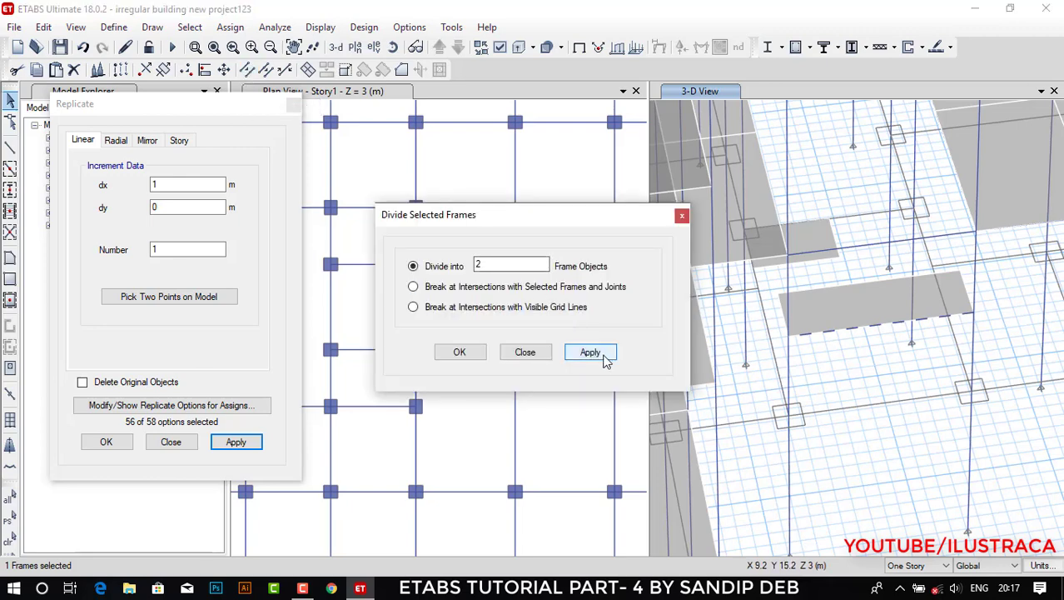
pyautogui.click(590, 352)
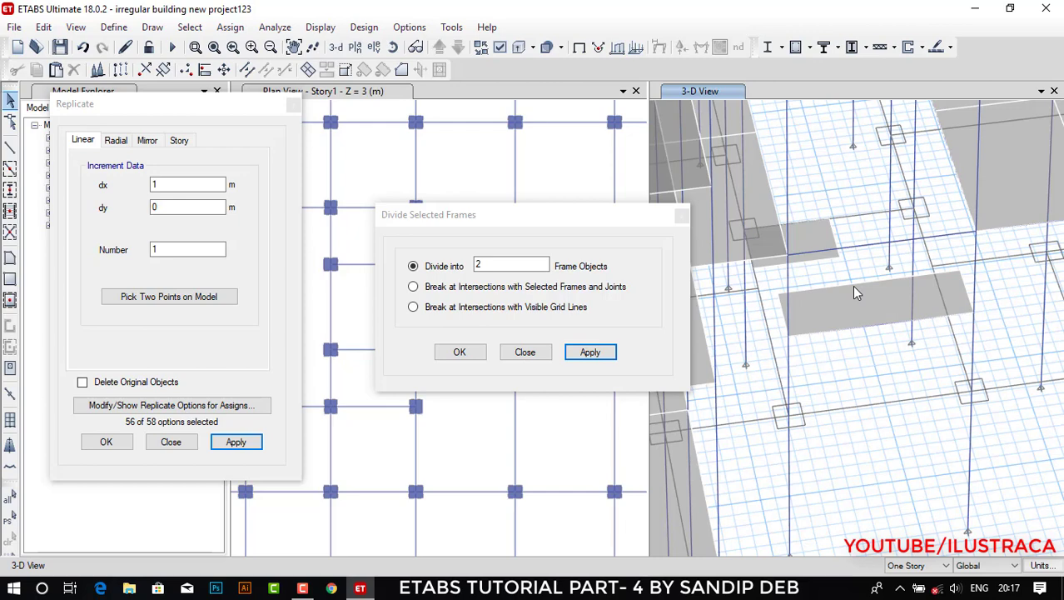
# Replicate the midpoint joint of the divided landing beam once with dx 1 m and dy 0, and close the frame division settings.
pyautogui.click(874, 330)
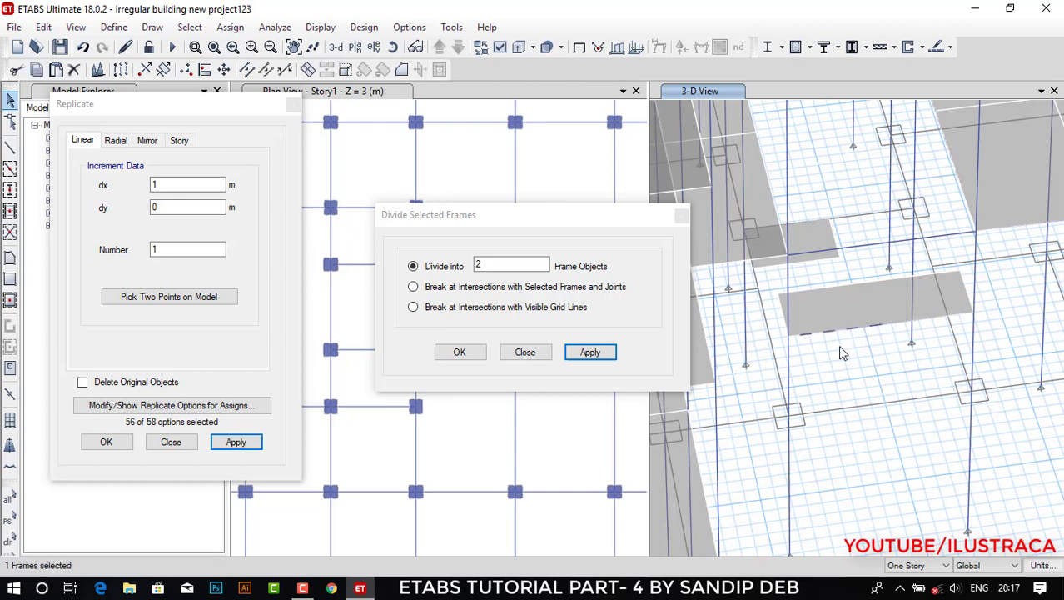
pyautogui.click(903, 328)
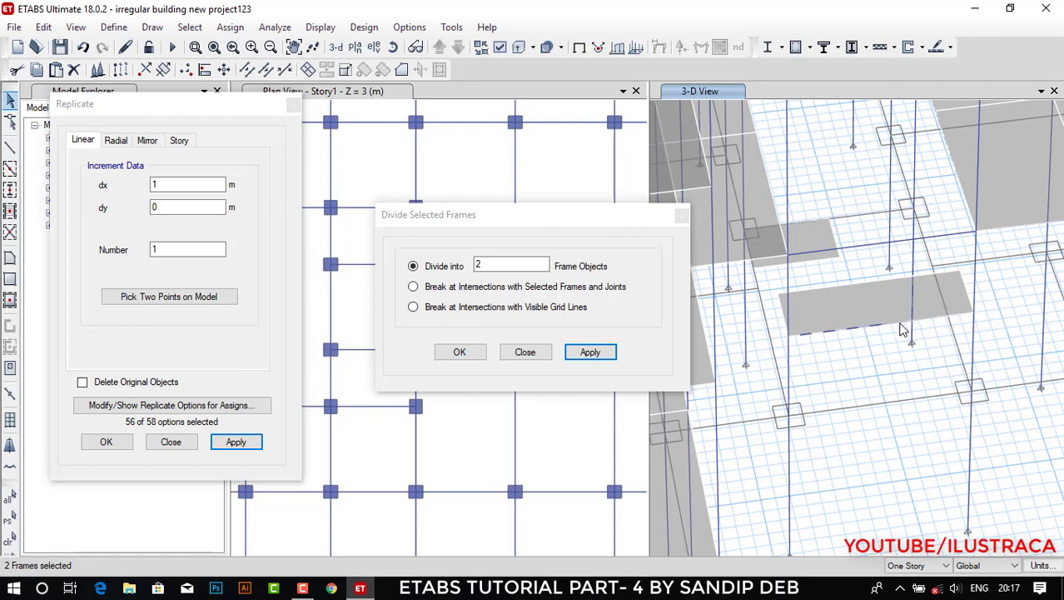
pyautogui.click(889, 357)
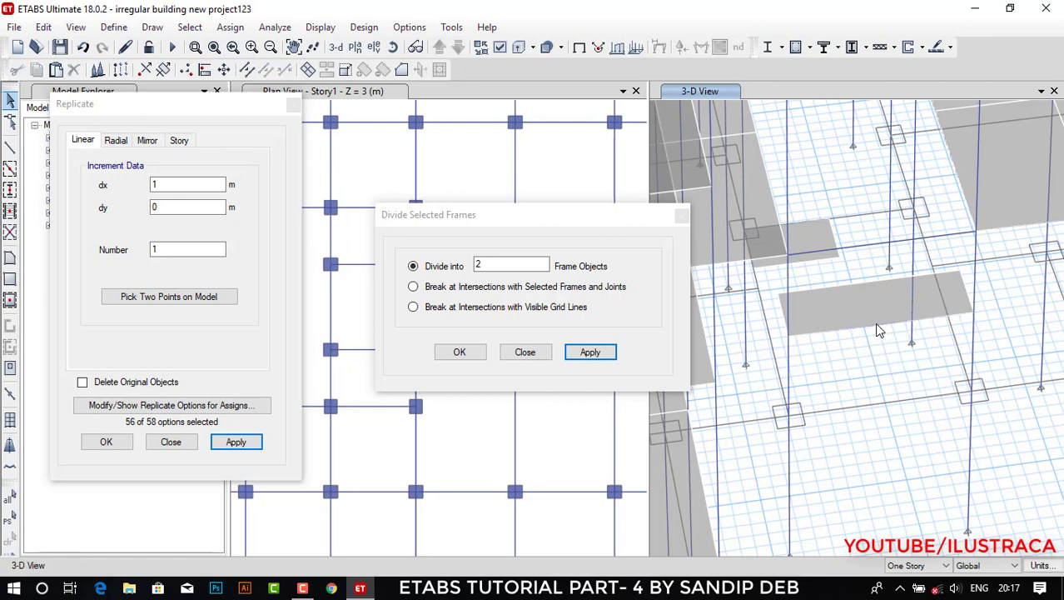
pyautogui.click(881, 325)
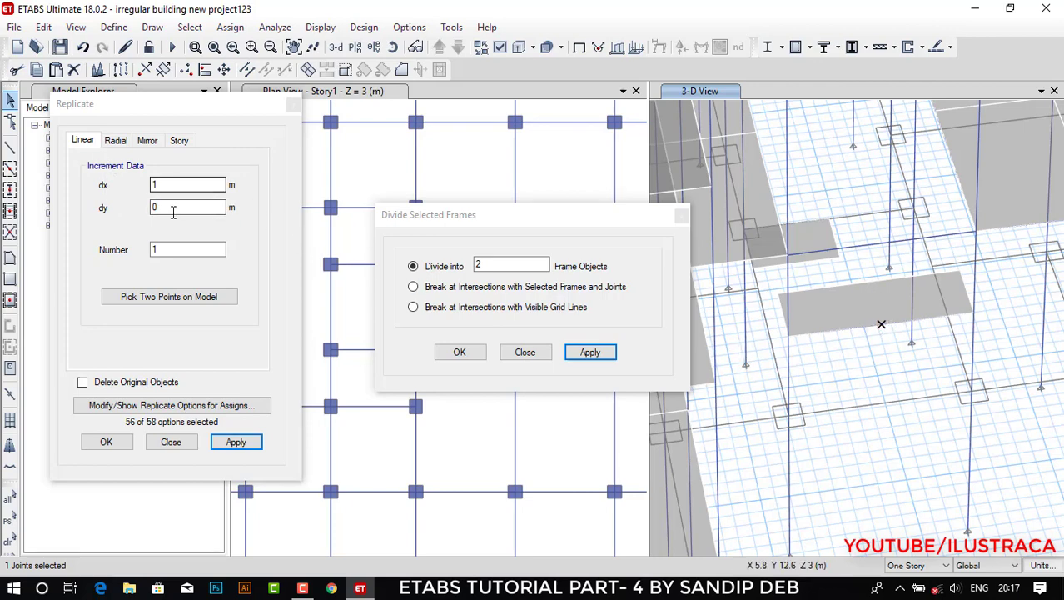
pyautogui.click(237, 442)
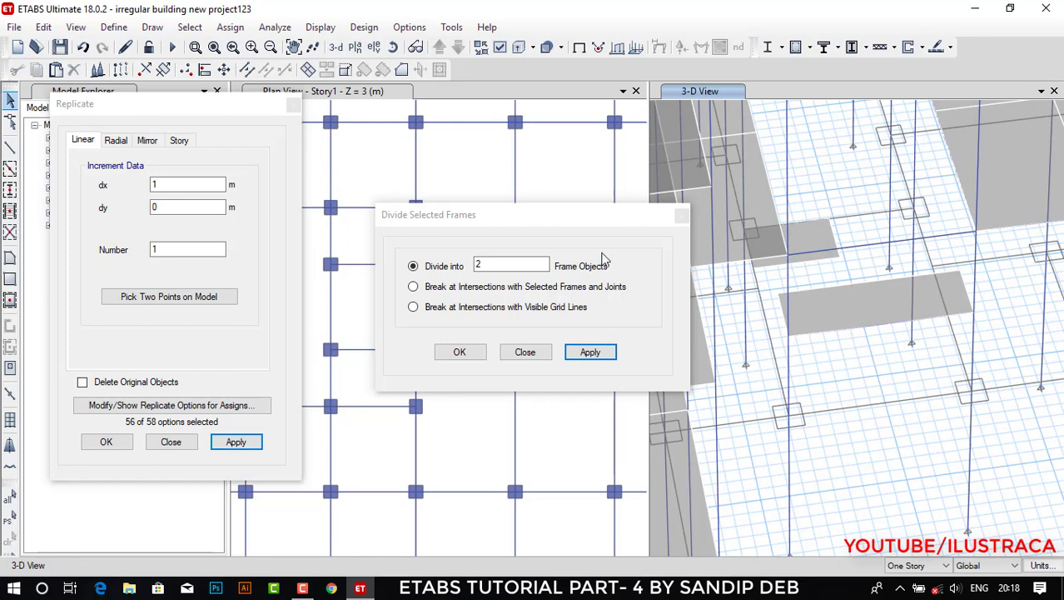
pyautogui.click(681, 215)
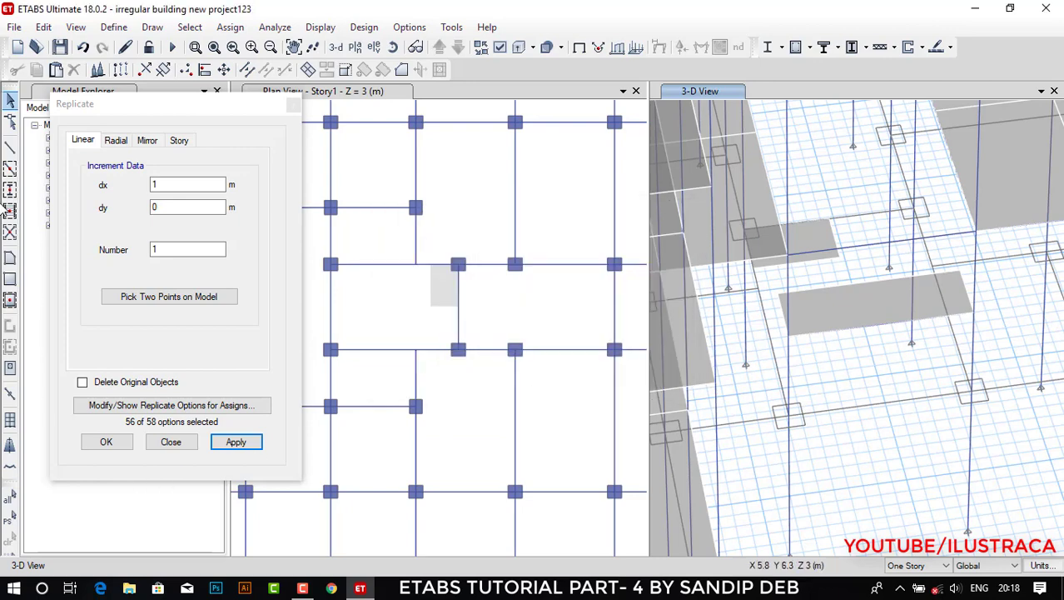
# Draw a 1.5 m wide sloping Slab2 flight between the edge of the short landing slab and the adjacent half of the intermediate landing.
pyautogui.click(777, 293)
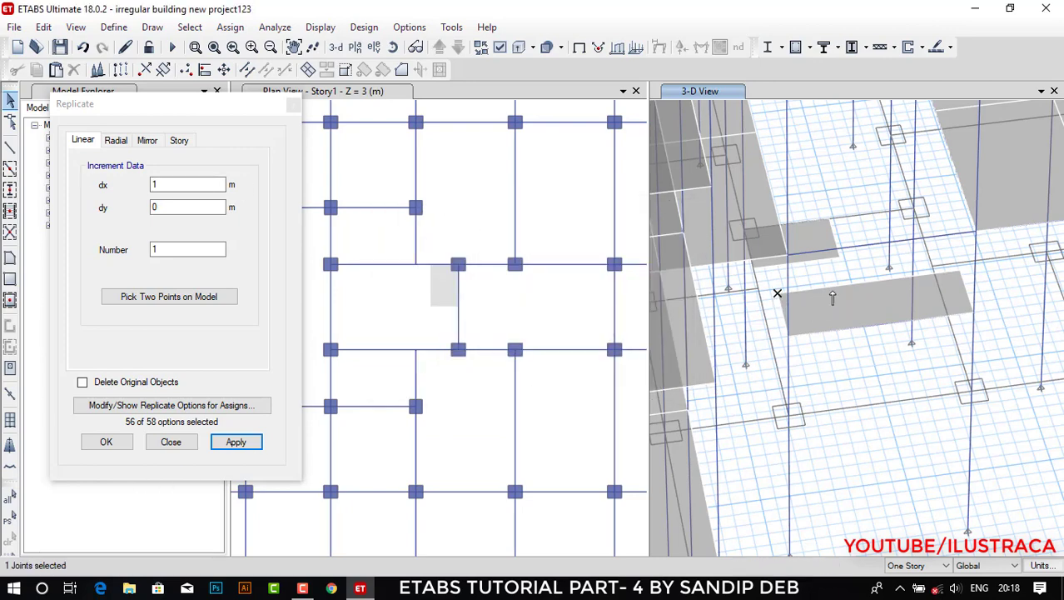
pyautogui.click(870, 282)
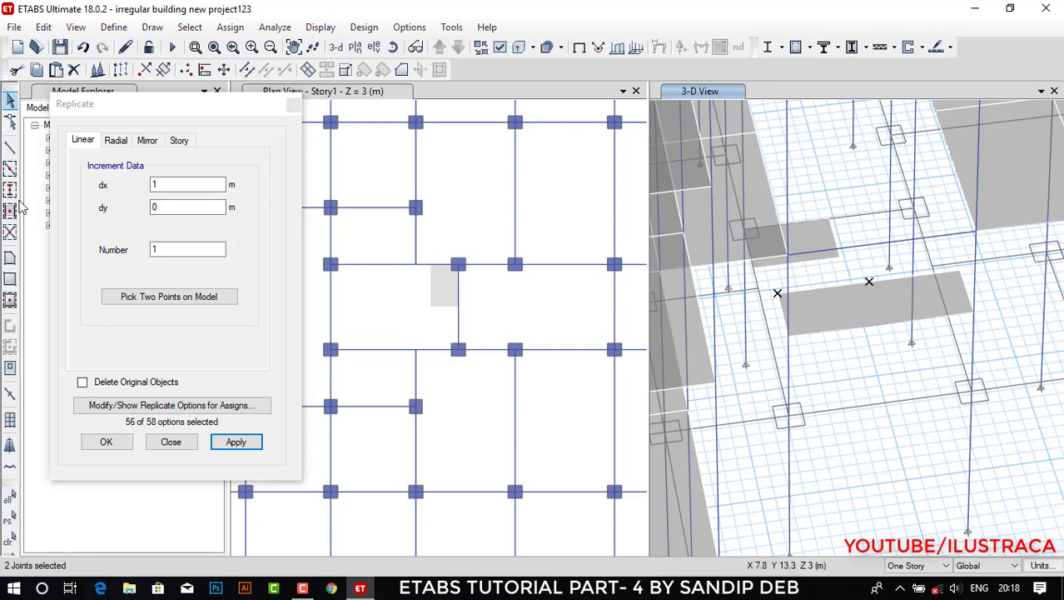
pyautogui.click(13, 261)
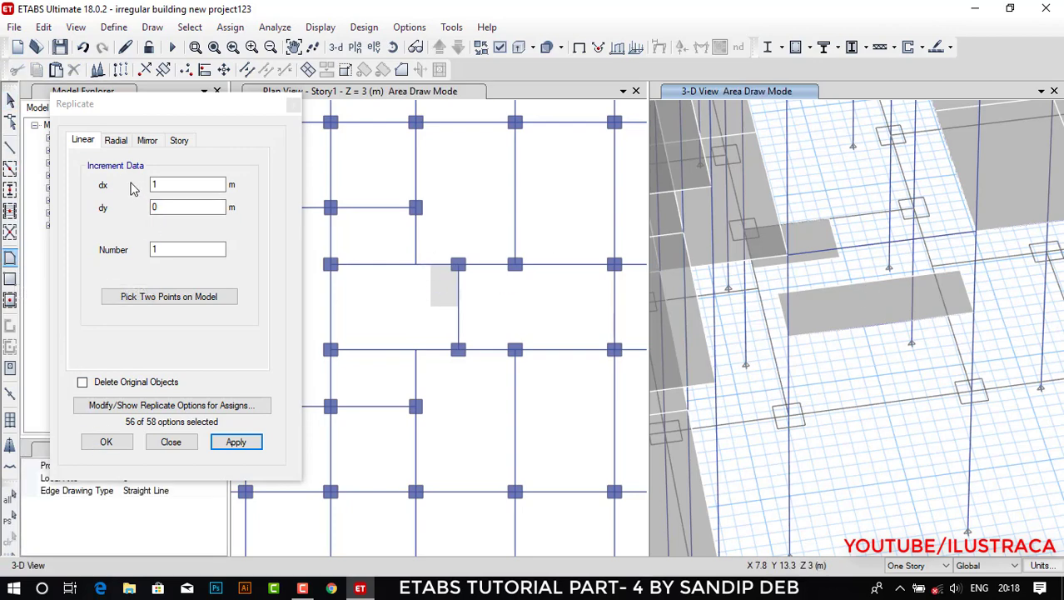
pyautogui.moveTo(140, 110)
pyautogui.mouseDown()
pyautogui.moveTo(210, 26)
pyautogui.moveTo(158, 43)
pyautogui.mouseUp()
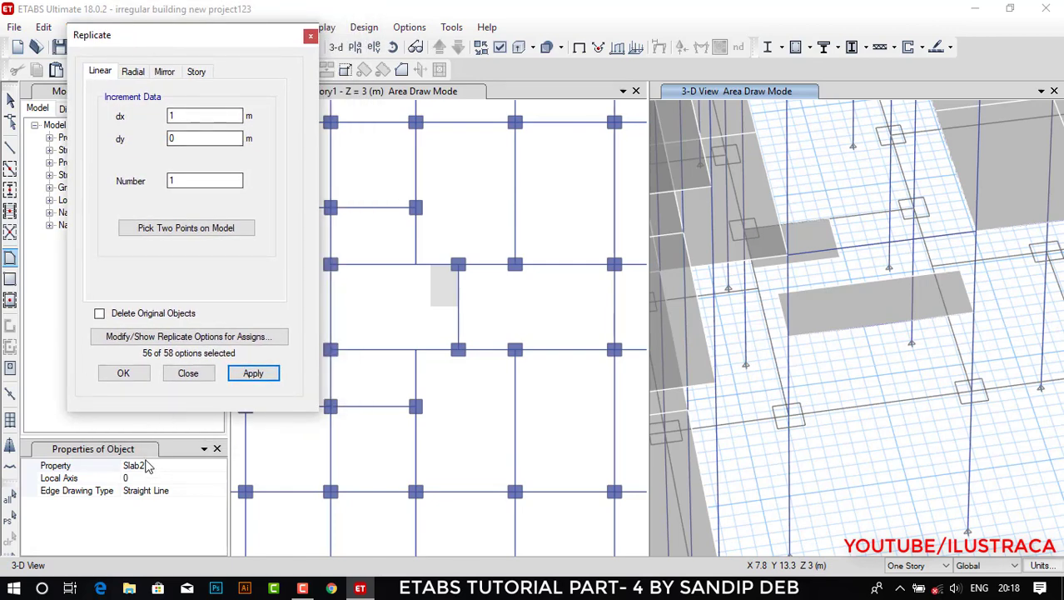
pyautogui.click(837, 256)
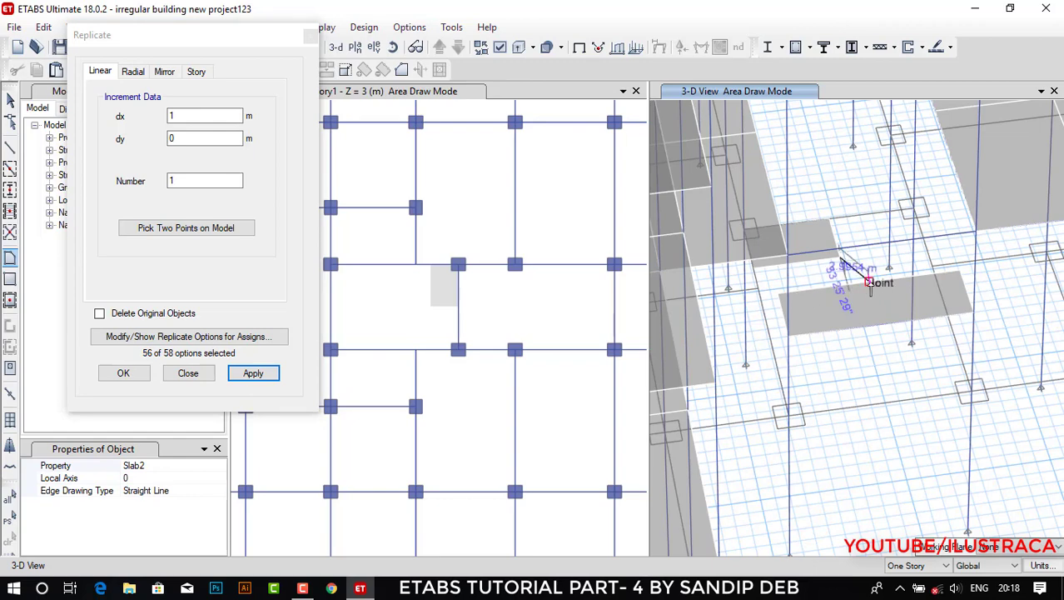
pyautogui.click(869, 283)
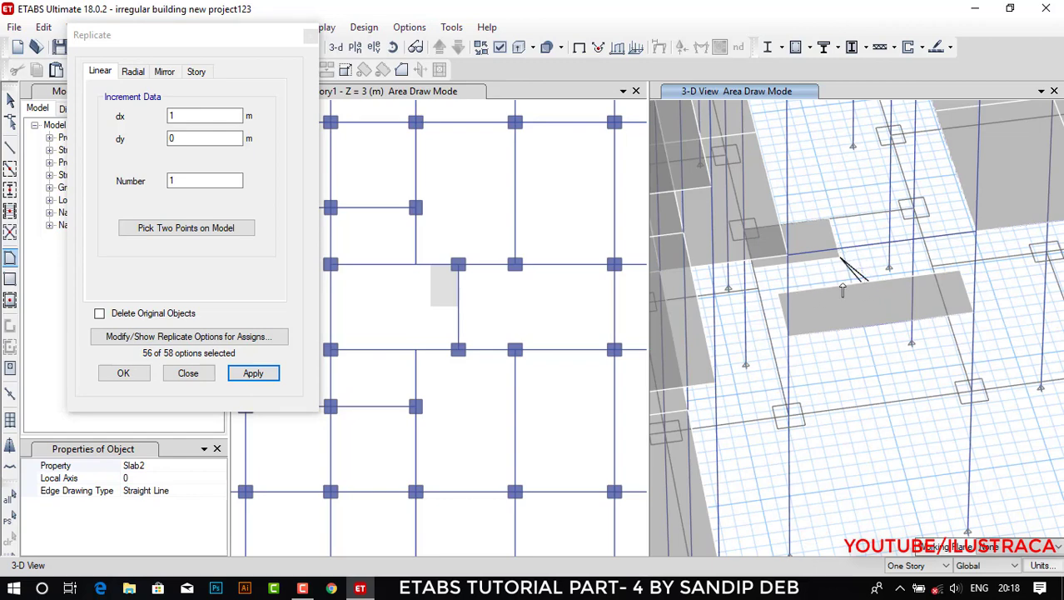
pyautogui.click(779, 294)
pyautogui.click(756, 269)
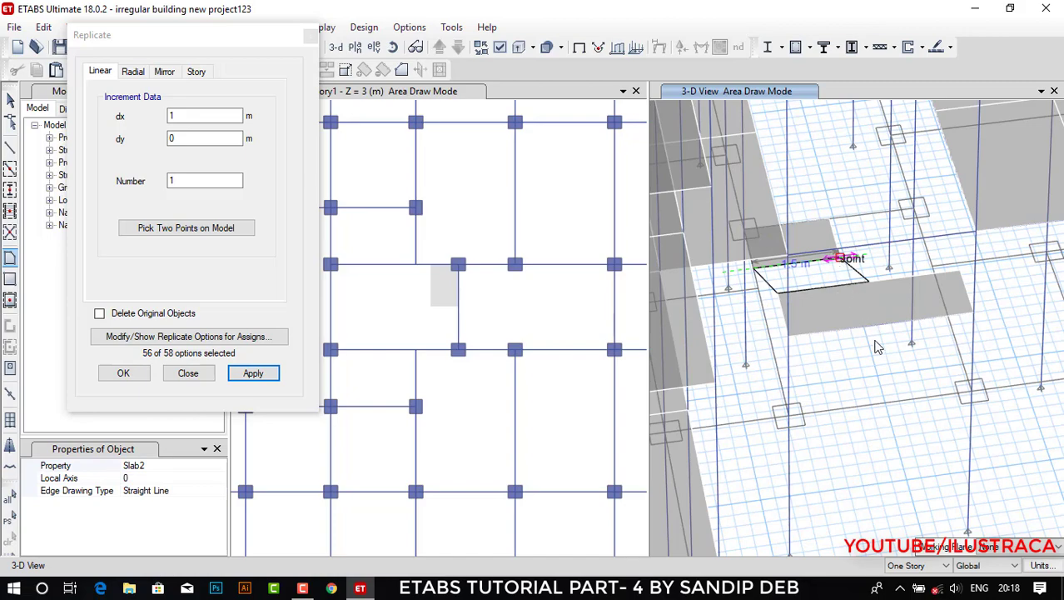
pyautogui.press('Return')
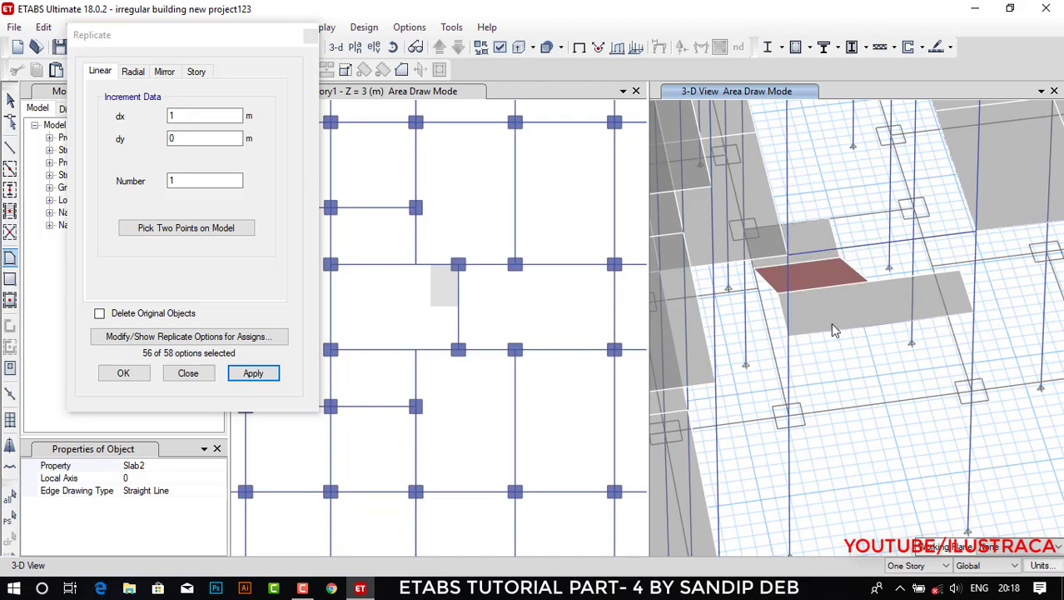
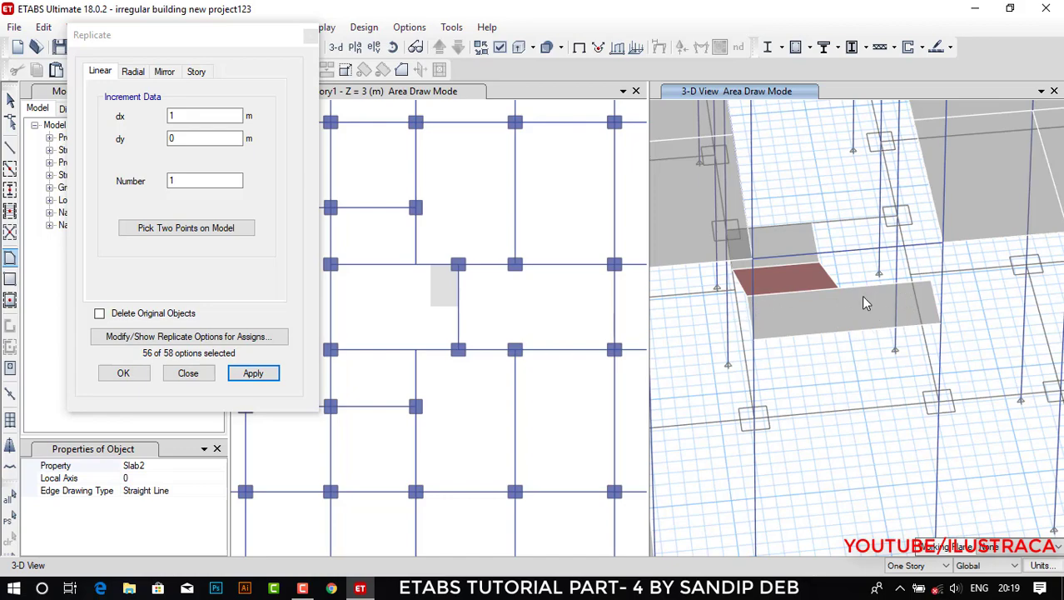
# Leave slab drawing and switch the plan view to Story2 at Z = 6.3 m.
pyautogui.scroll(-1, 829, 220)
pyautogui.scroll(1, 821, 218)
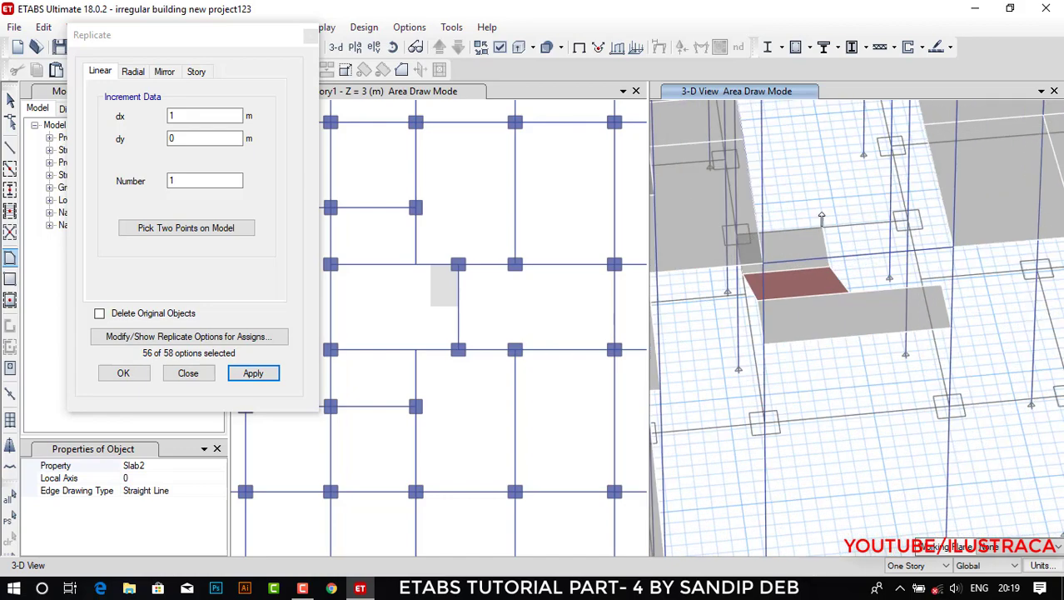
pyautogui.scroll(-2, 845, 195)
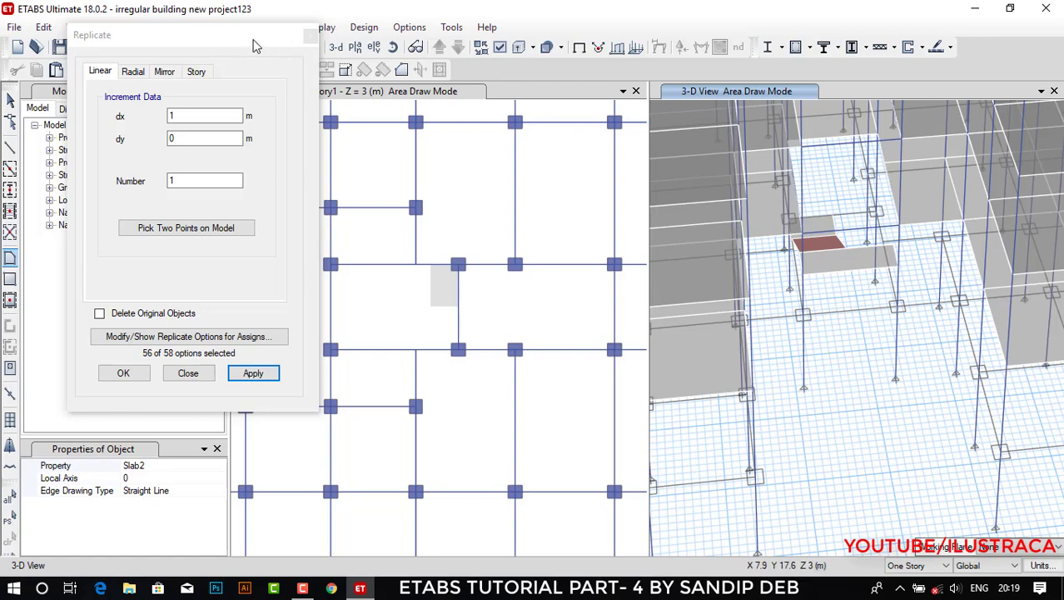
pyautogui.moveTo(256, 45); pyautogui.dragTo(941, 80)
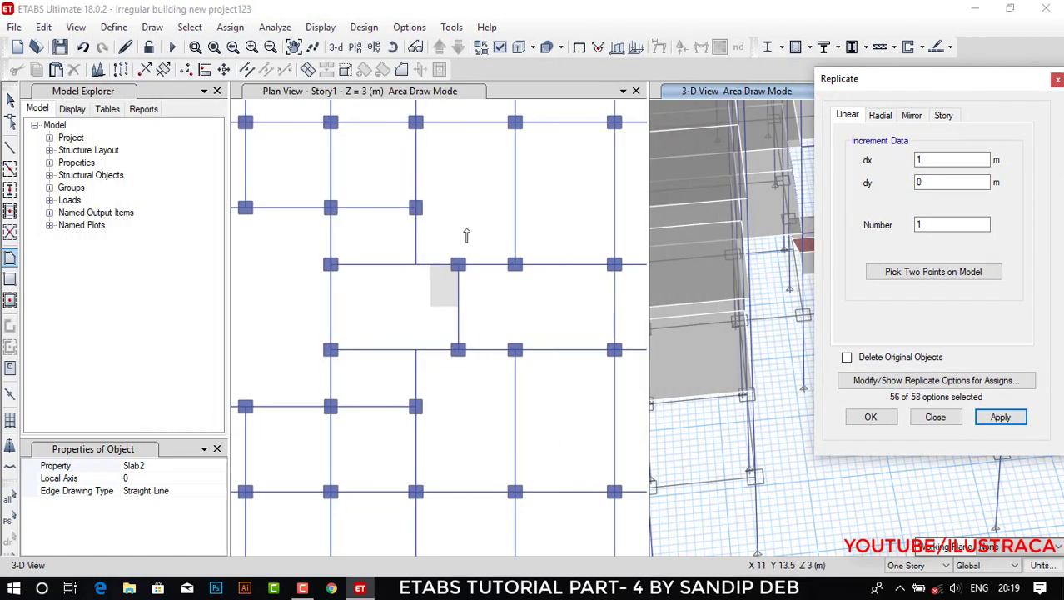
pyautogui.scroll(-2, 465, 233)
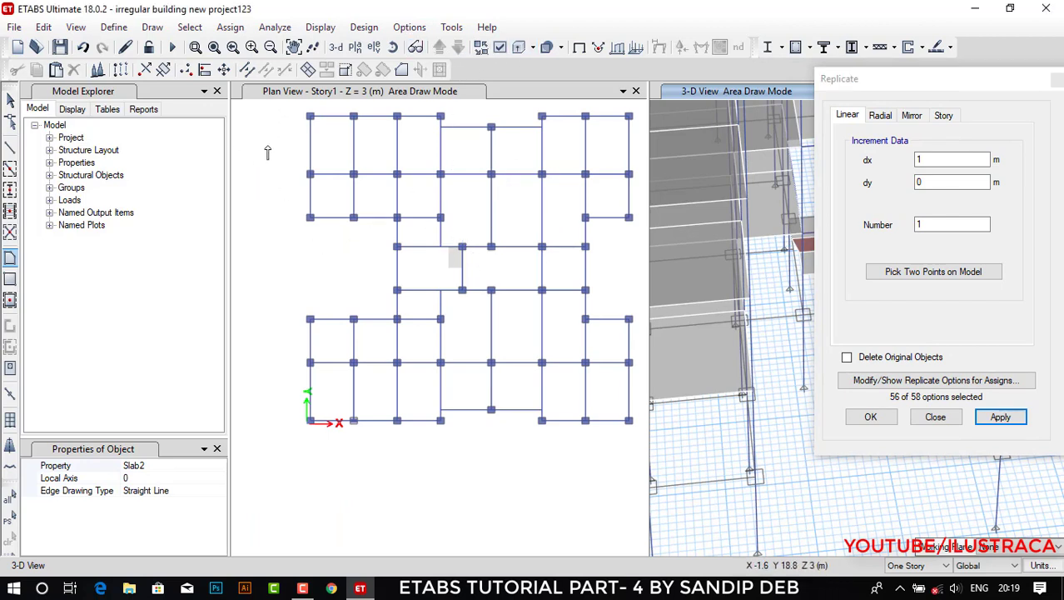
pyautogui.click(10, 100)
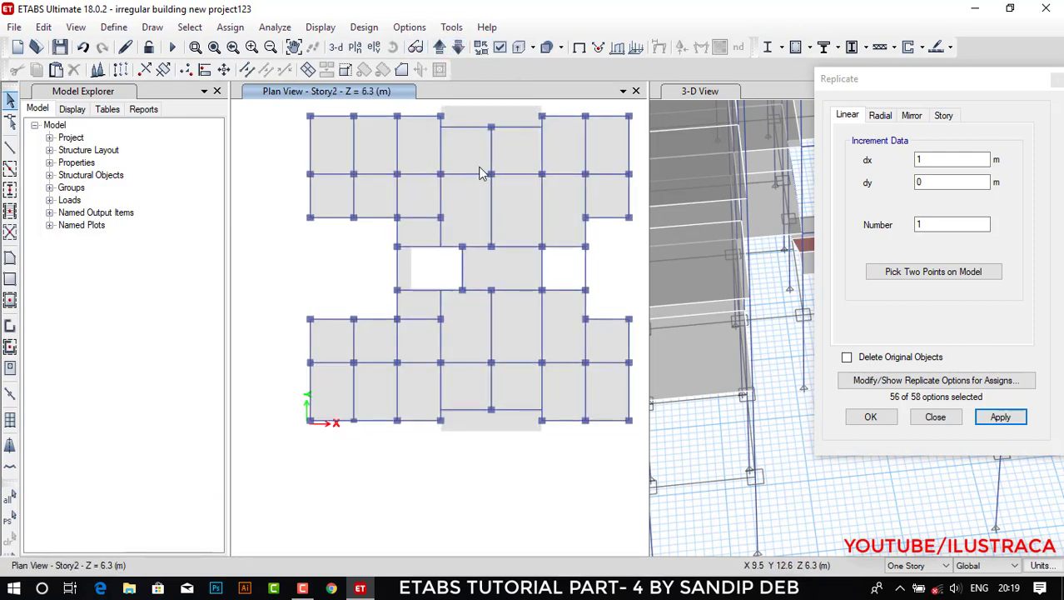
# Replicate both end joints of the central beam beside the Story2 stair opening once with dx -1 m and dy 0.
pyautogui.scroll(2, 396, 287)
pyautogui.scroll(-2, 427, 271)
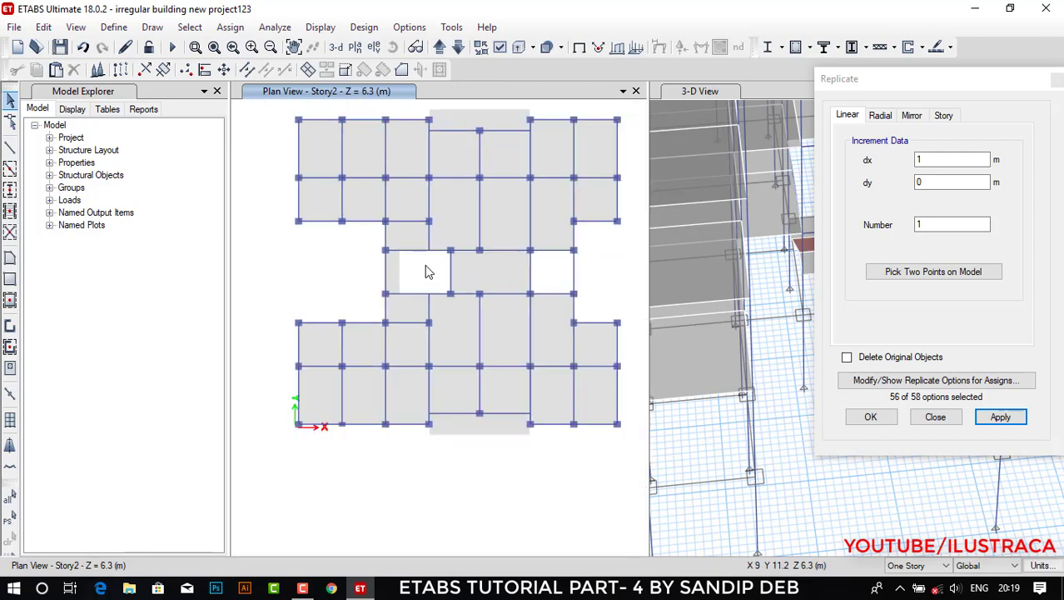
pyautogui.scroll(2, 427, 271)
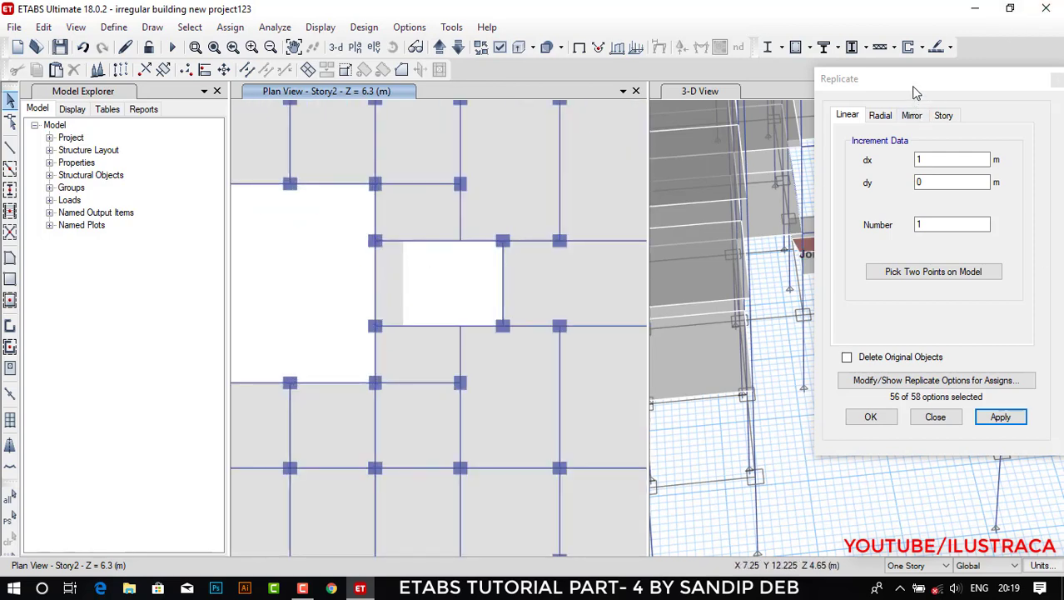
pyautogui.moveTo(916, 91); pyautogui.dragTo(739, 70)
pyautogui.scroll(3, 847, 221)
pyautogui.scroll(-3, 846, 216)
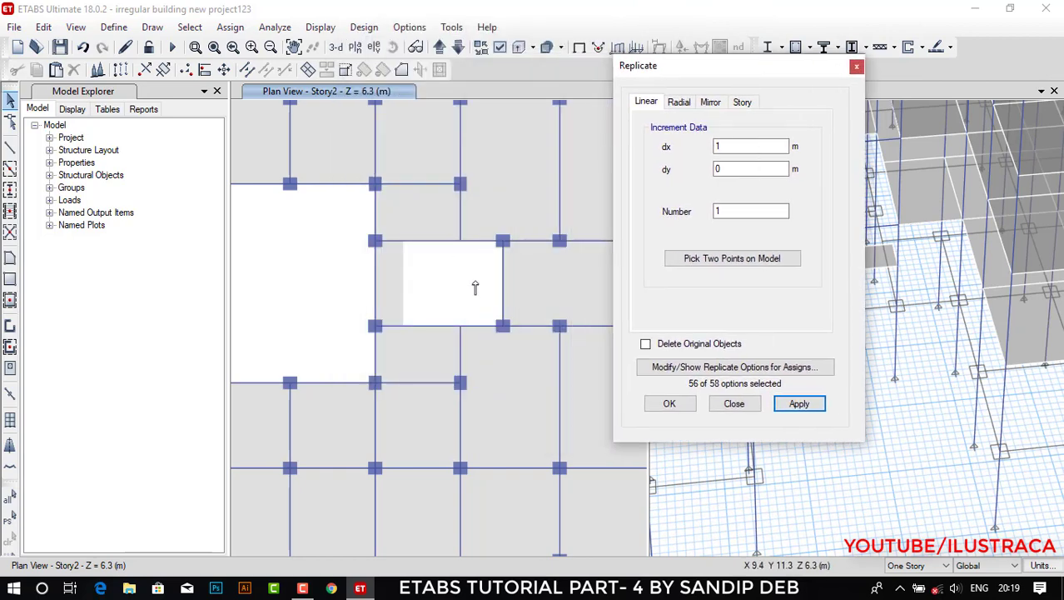
pyautogui.click(502, 241)
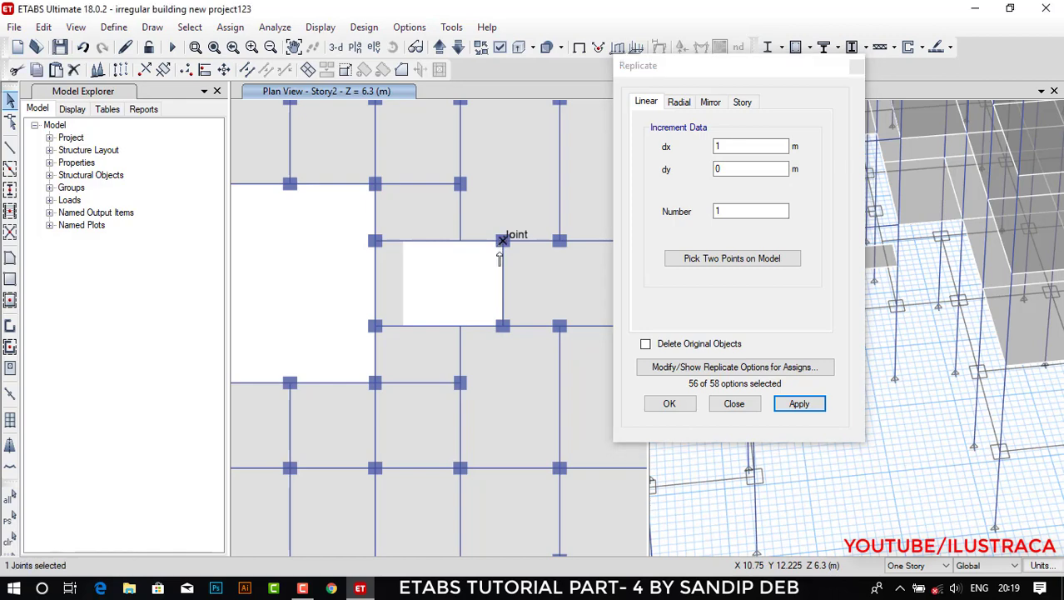
pyautogui.click(503, 326)
pyautogui.scroll(-5, 441, 248)
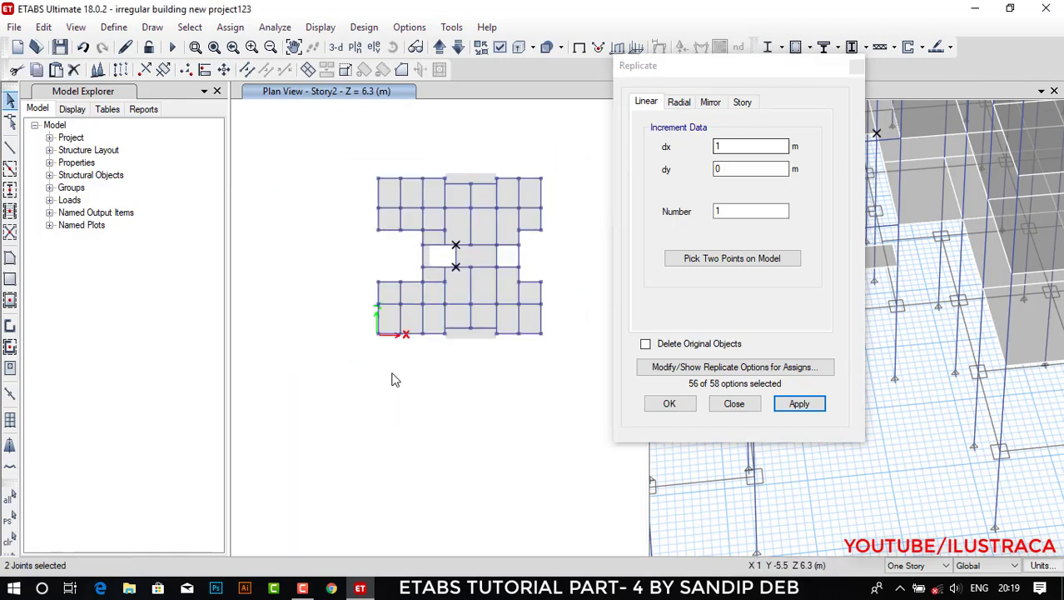
pyautogui.click(716, 147)
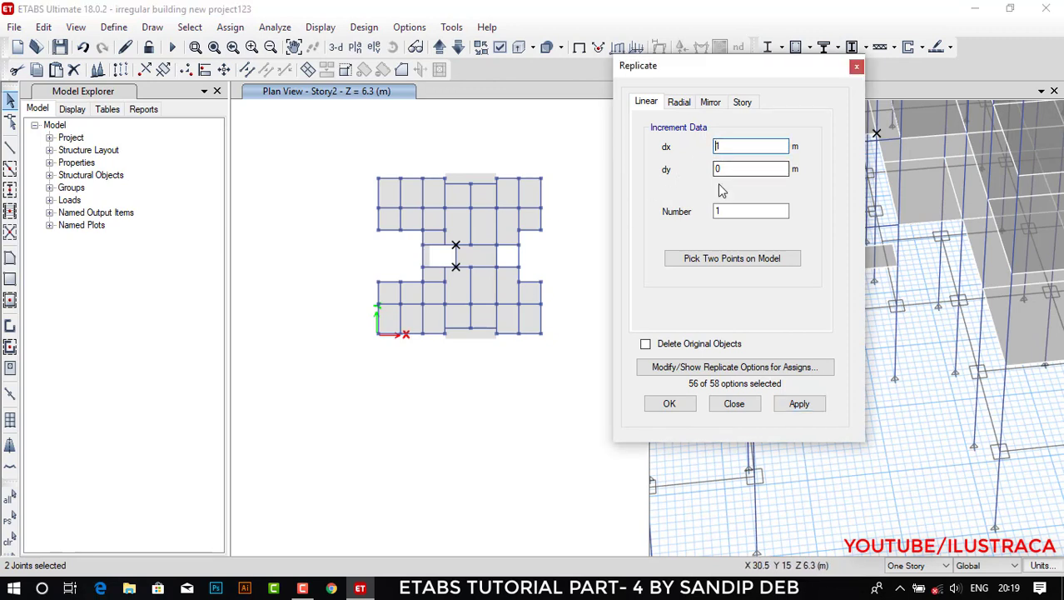
pyautogui.write('-')
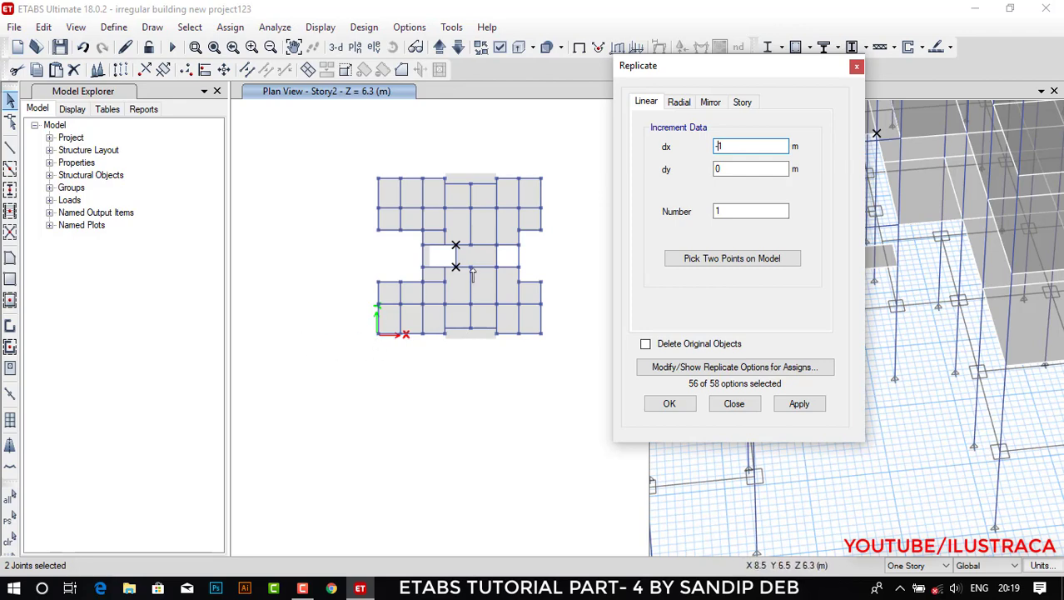
pyautogui.scroll(5, 472, 275)
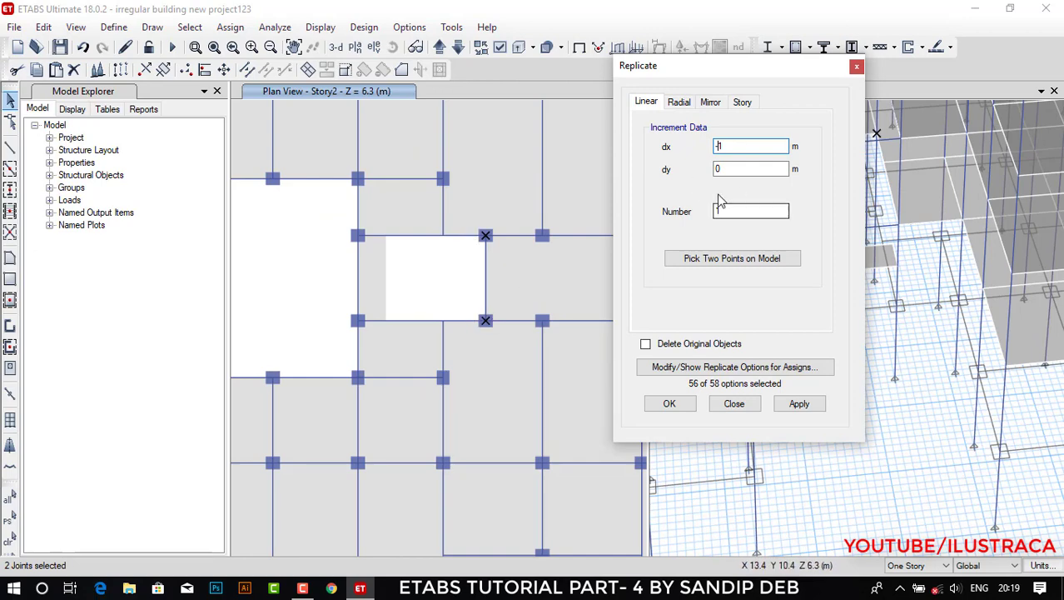
pyautogui.click(803, 406)
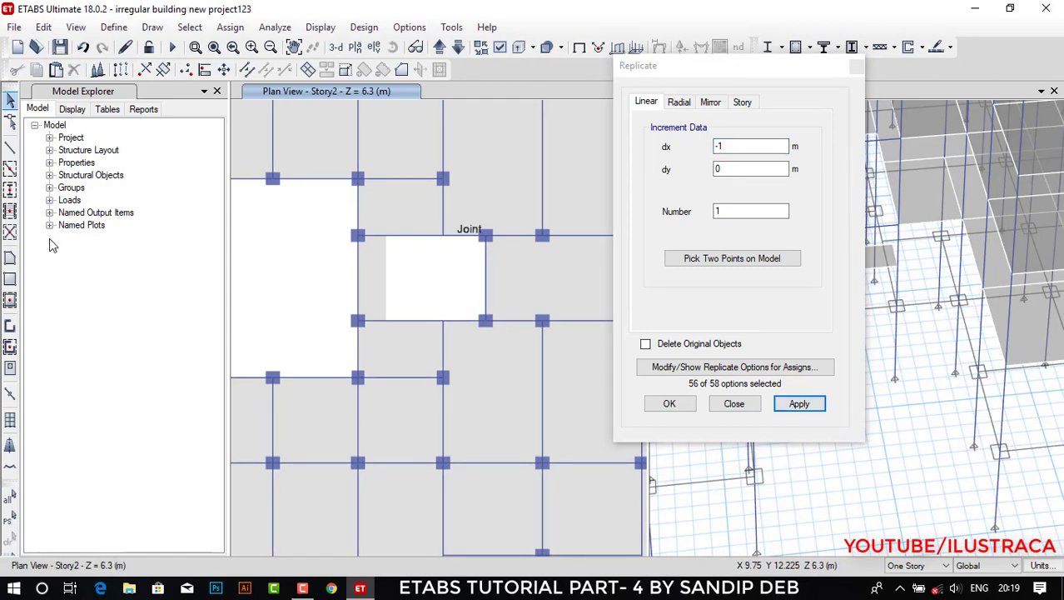
# Draw a 1 m wide rectangular Slab2 floor landing on Story2 between the central beam and its two replicated joints.
pyautogui.click(10, 258)
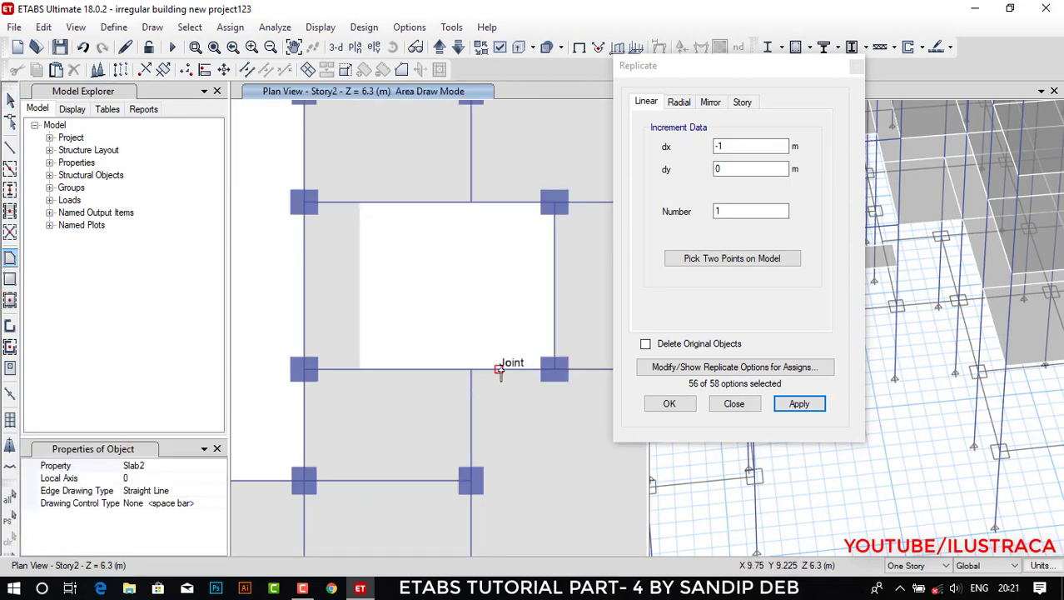
pyautogui.click(498, 369)
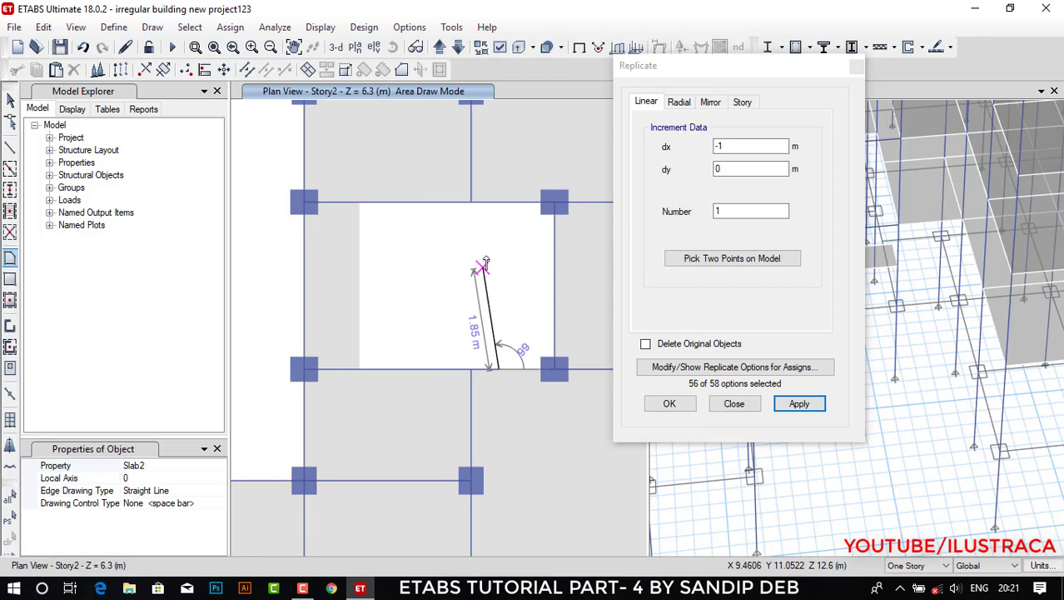
pyautogui.click(498, 202)
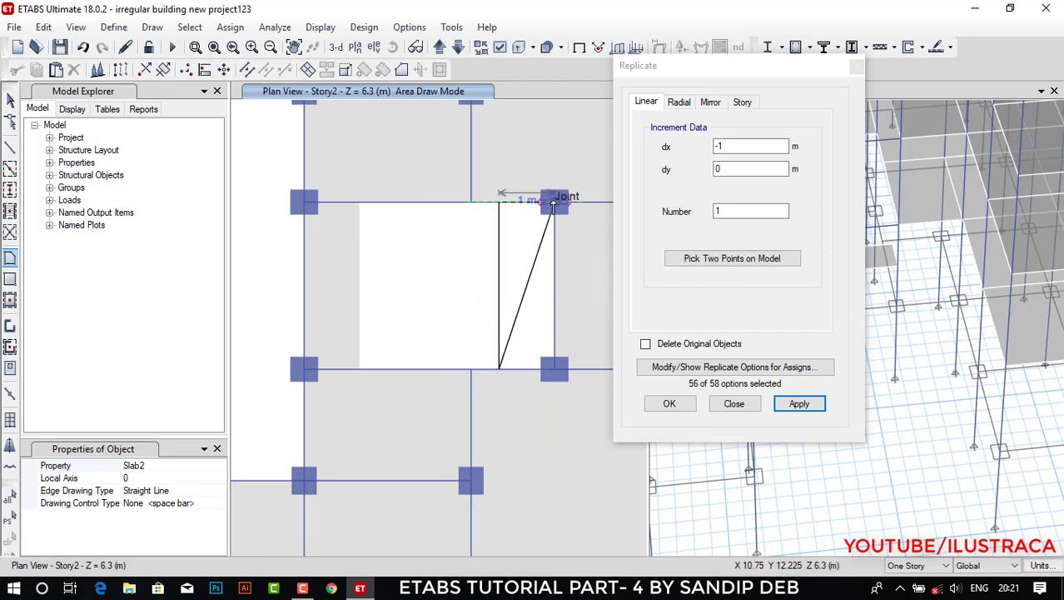
pyautogui.click(555, 201)
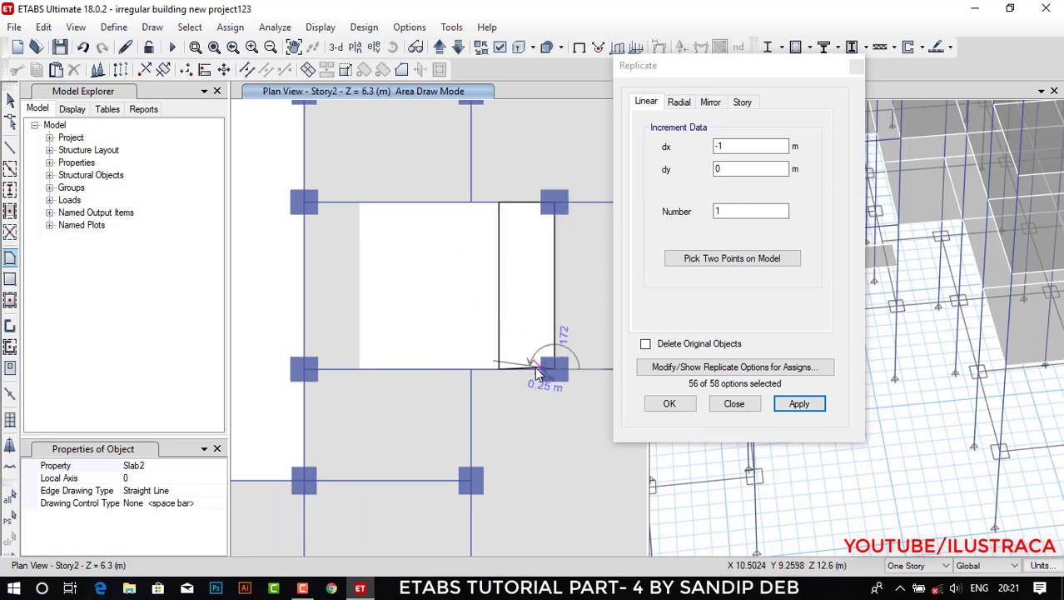
pyautogui.click(555, 368)
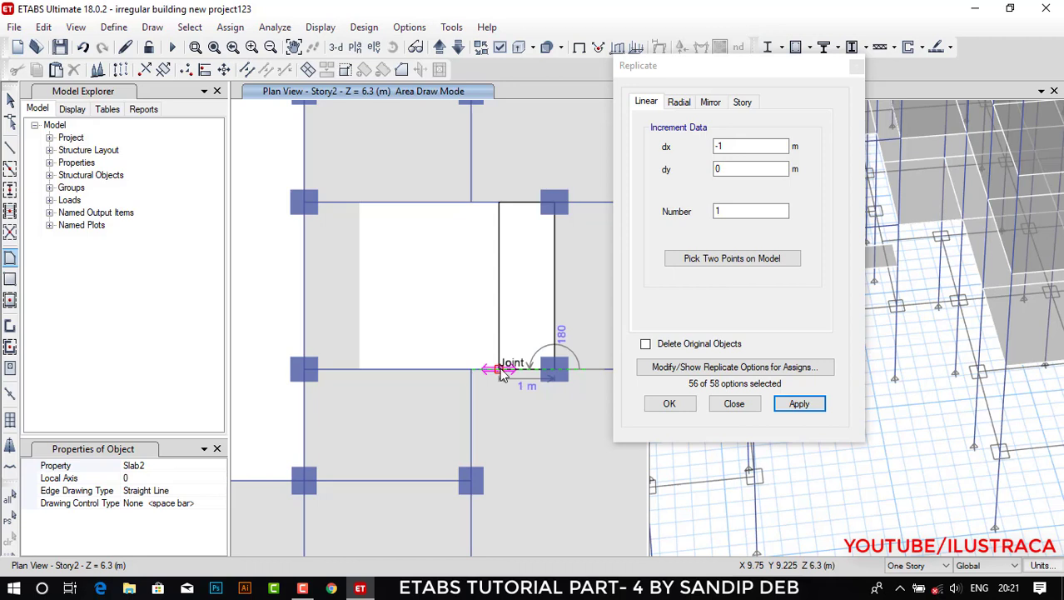
pyautogui.click(499, 367)
pyautogui.press('Return')
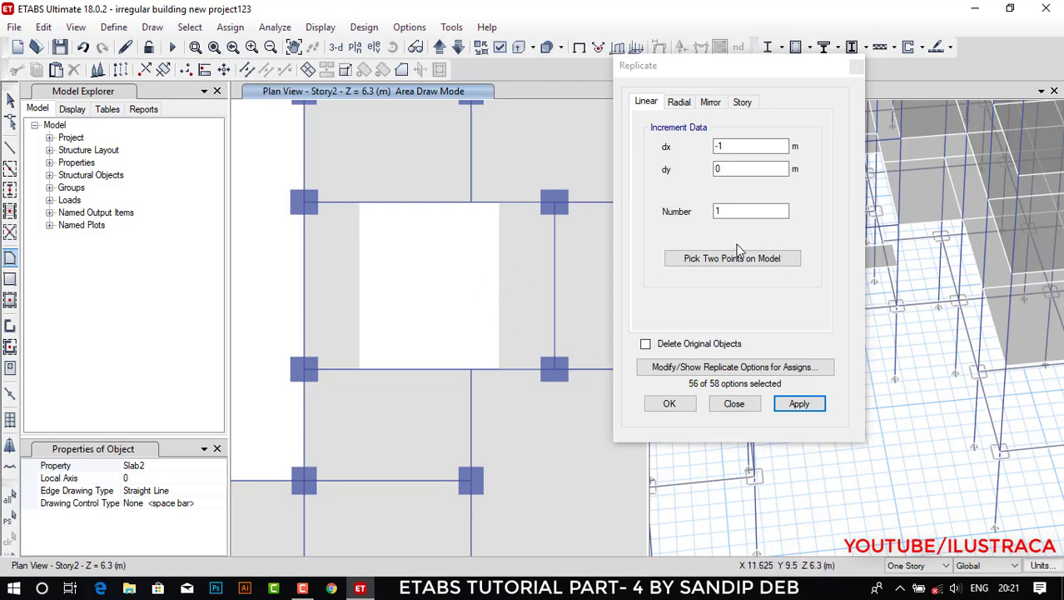
# Join the two beam segments along the outer edge of the intermediate landing into a single frame.
pyautogui.moveTo(799, 67); pyautogui.dragTo(589, 77)
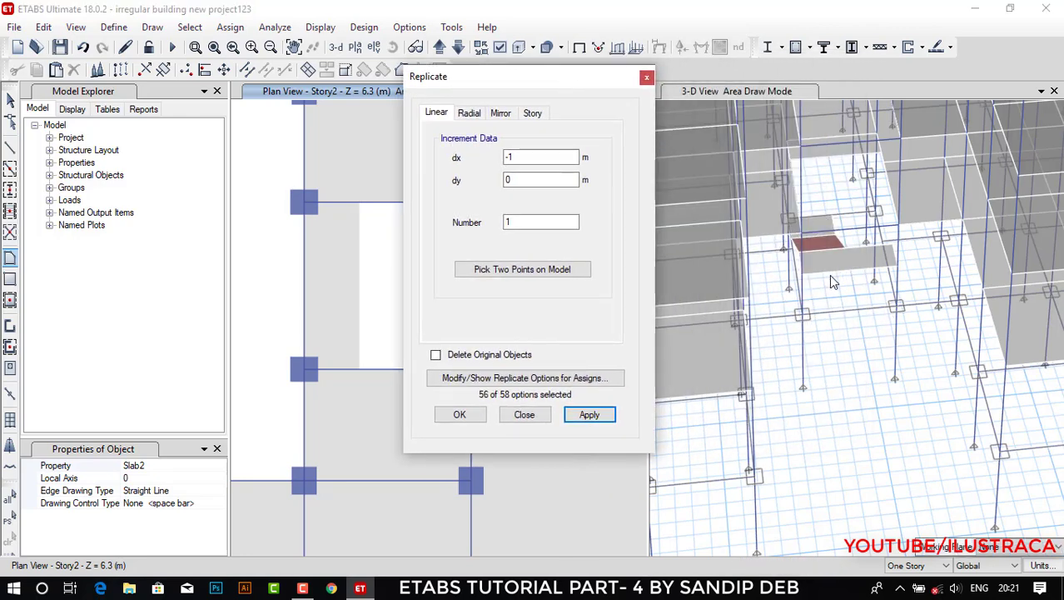
pyautogui.scroll(2, 832, 282)
pyautogui.click(10, 99)
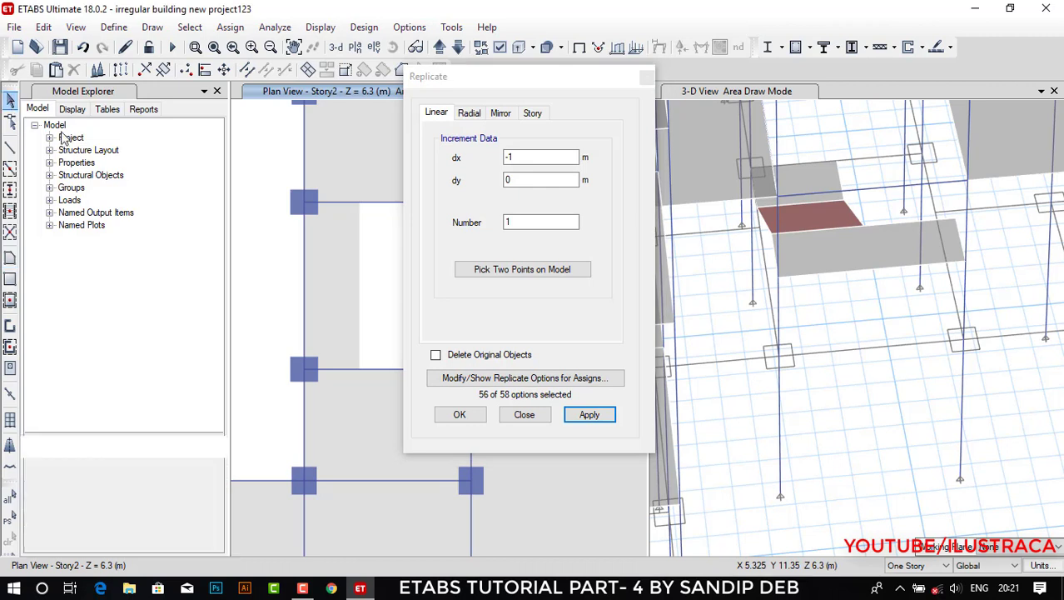
pyautogui.click(829, 275)
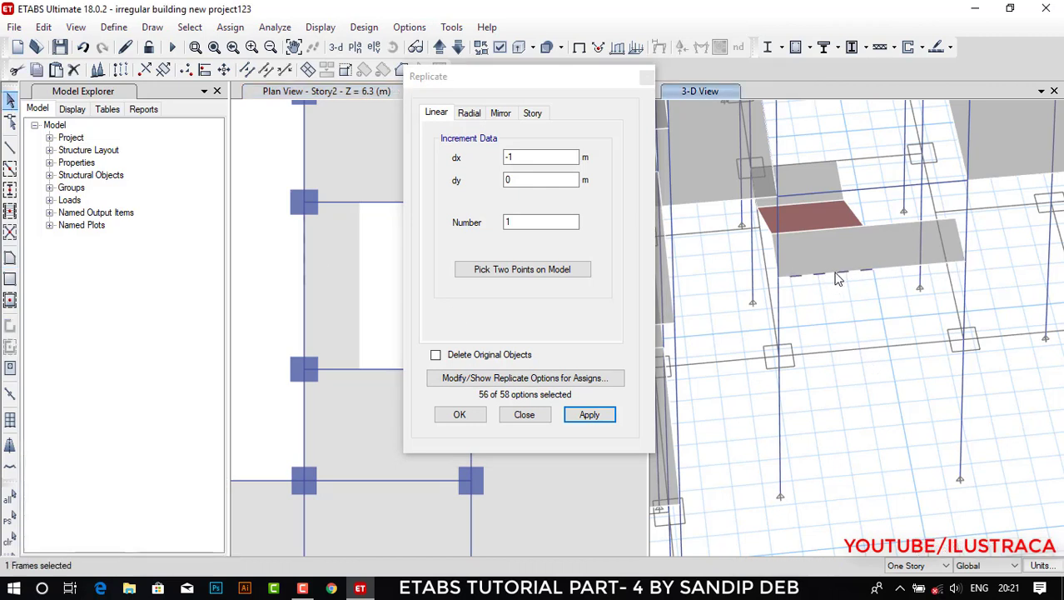
pyautogui.click(892, 266)
pyautogui.click(266, 70)
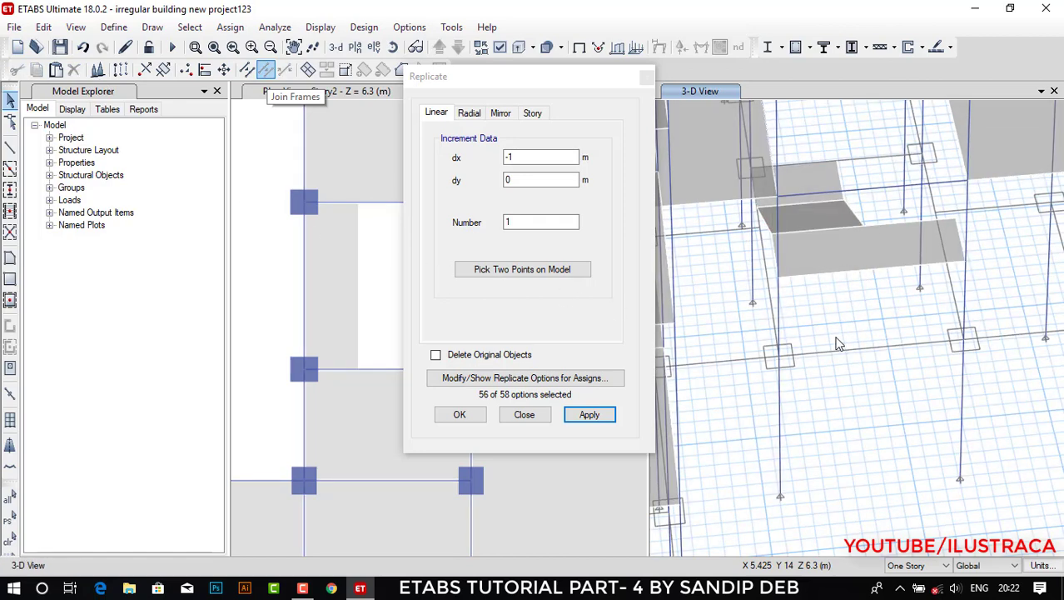
# Divide the central Story2 beam beside the stair opening into 2 frames and replicate its midpoint joint once with dx -1 m and dy 0.
pyautogui.moveTo(480, 73); pyautogui.dragTo(697, 62)
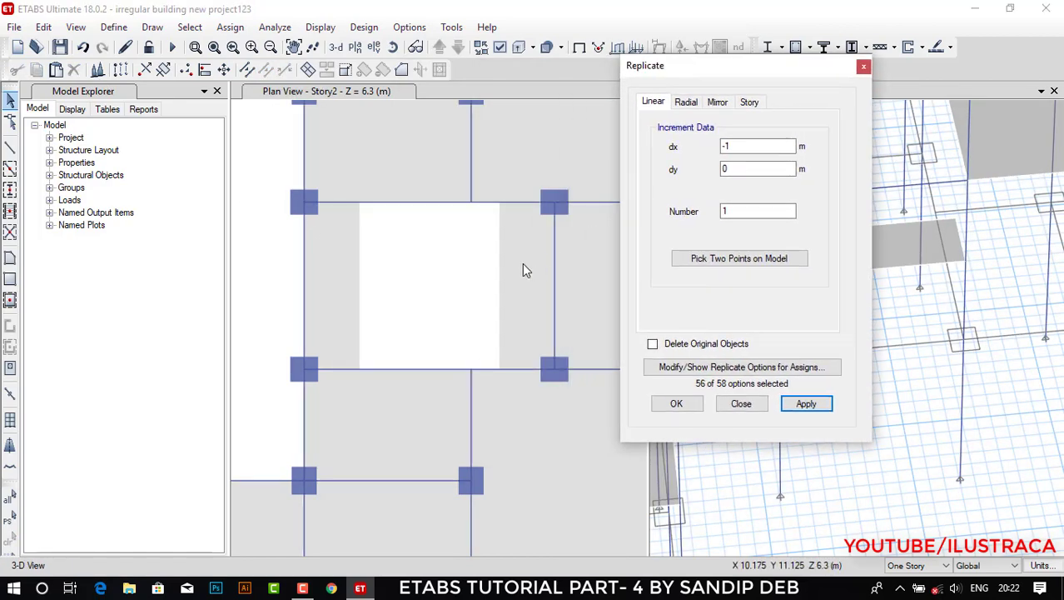
pyautogui.click(556, 285)
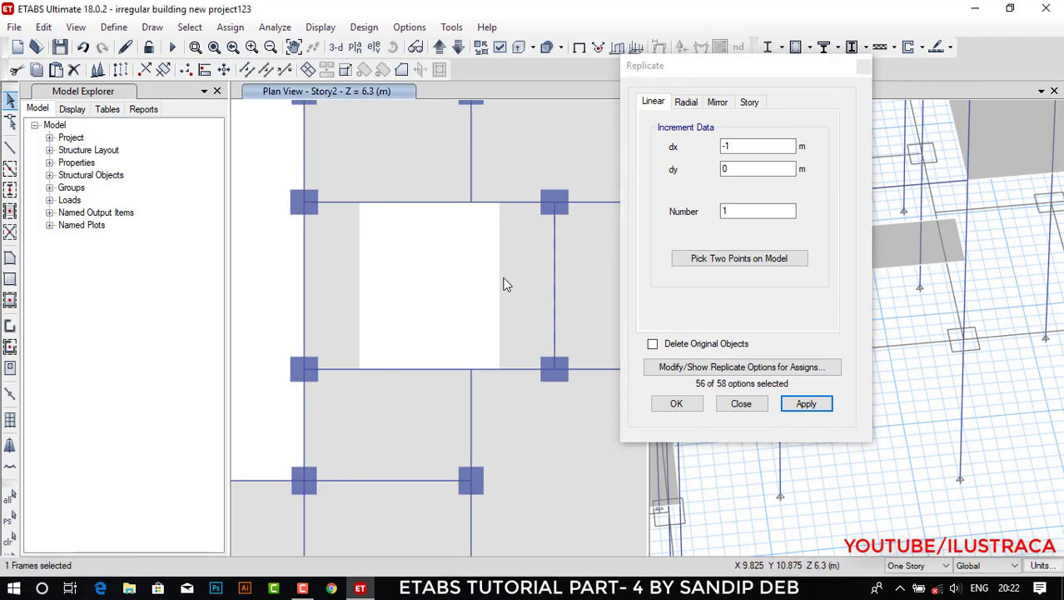
pyautogui.click(554, 286)
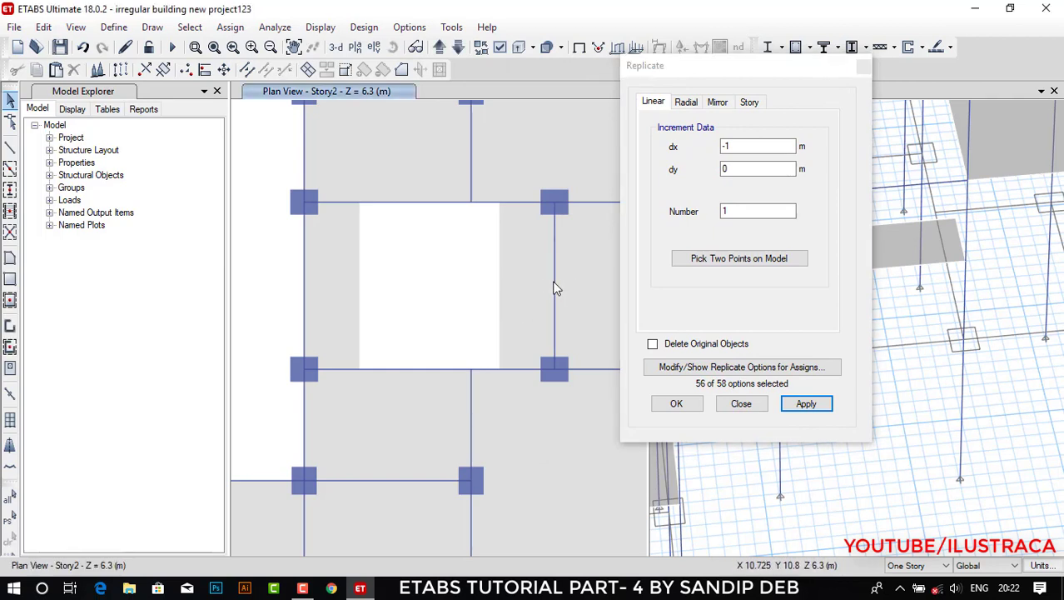
pyautogui.click(555, 286)
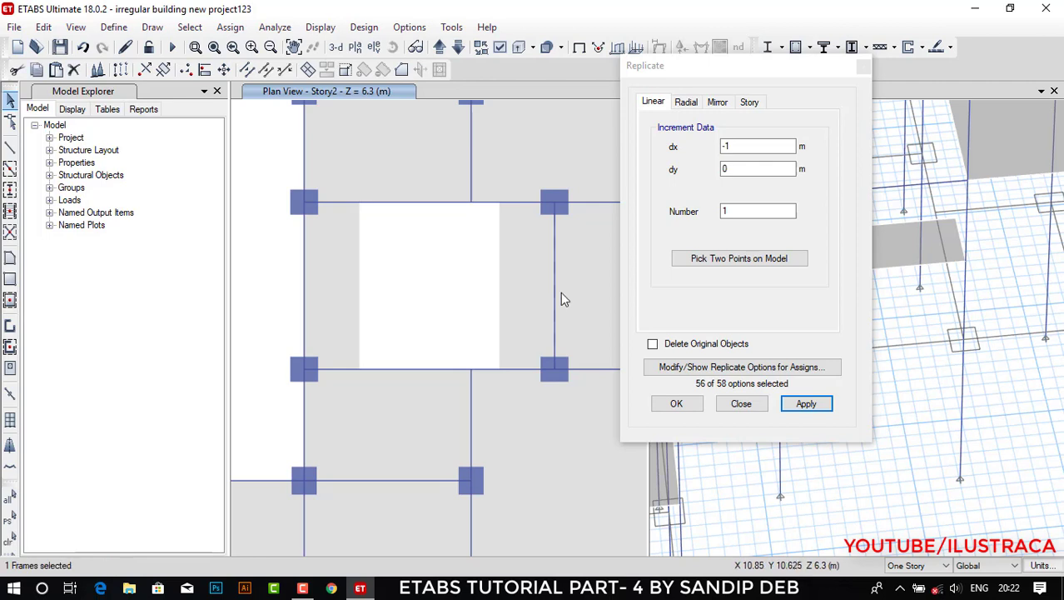
pyautogui.click(246, 70)
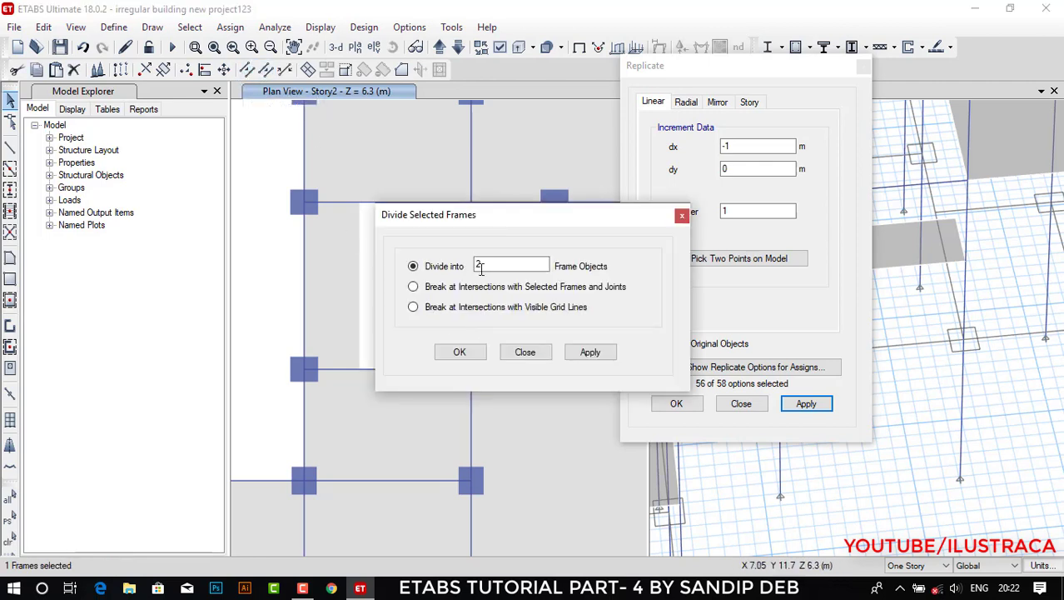
pyautogui.click(587, 353)
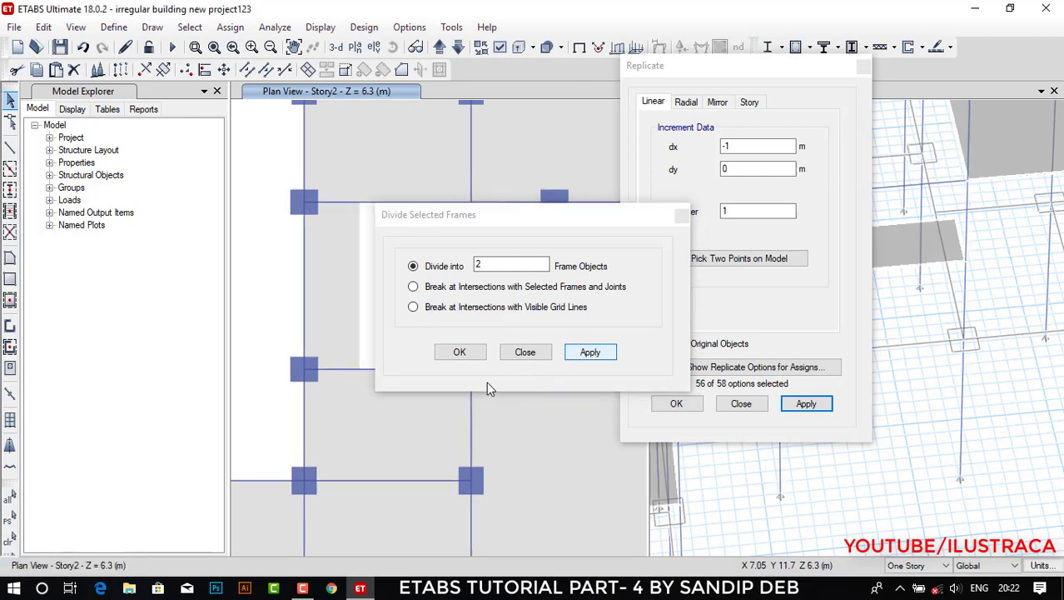
pyautogui.click(459, 353)
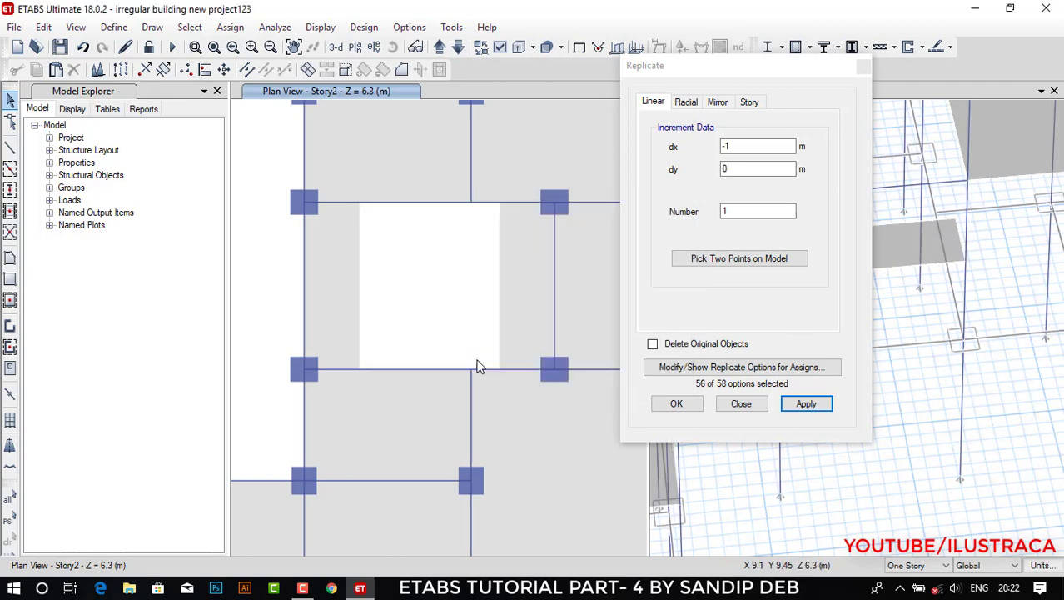
pyautogui.click(554, 286)
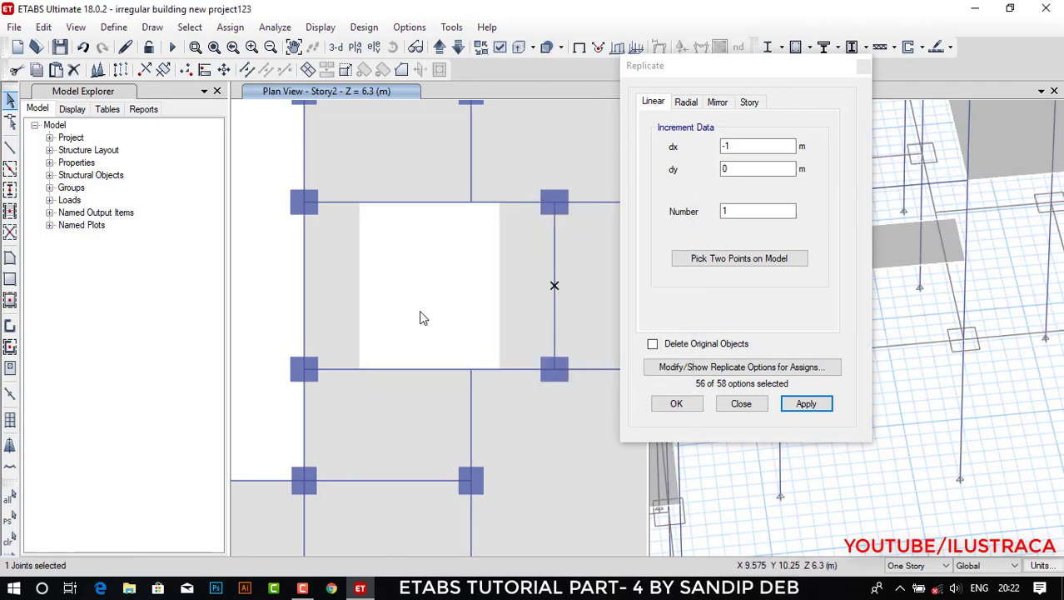
pyautogui.click(805, 405)
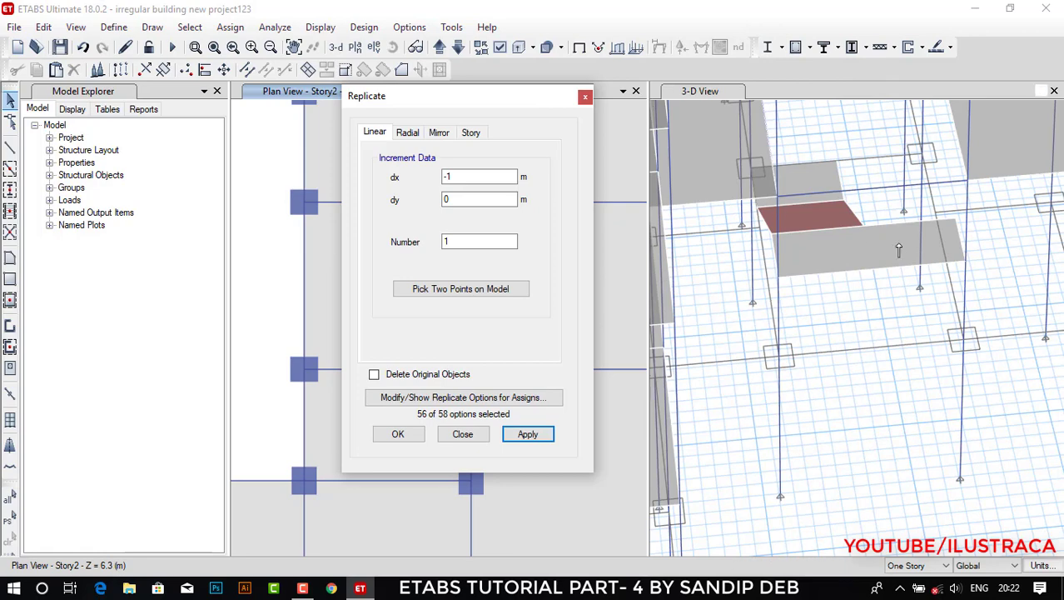
# Draw a 1.5 m wide sloping Slab2 flight from the free half of the intermediate landing up to the Story2 floor landing edge.
pyautogui.scroll(3, 880, 253)
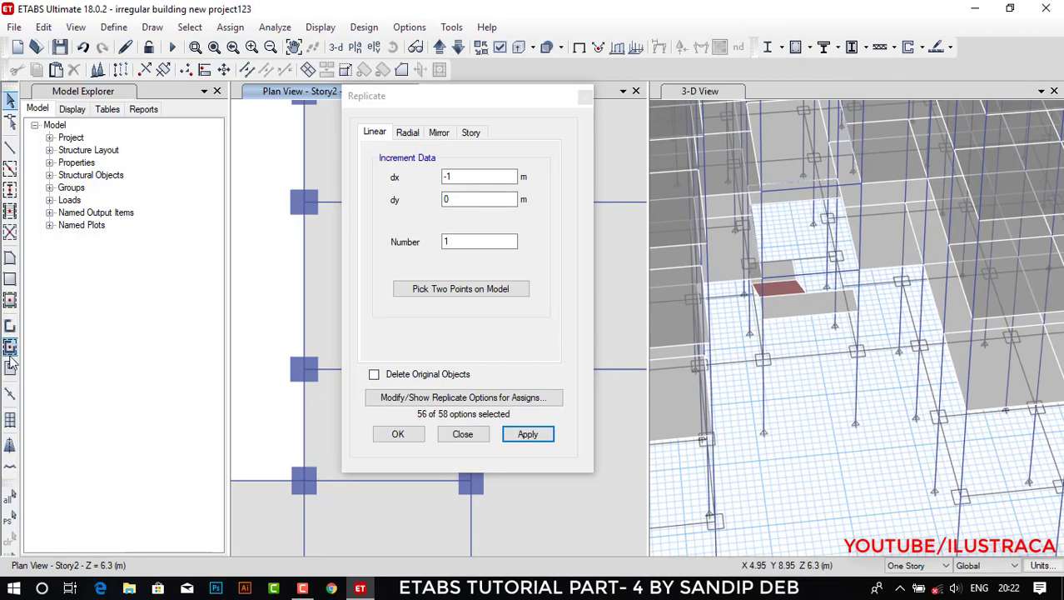
pyautogui.click(10, 260)
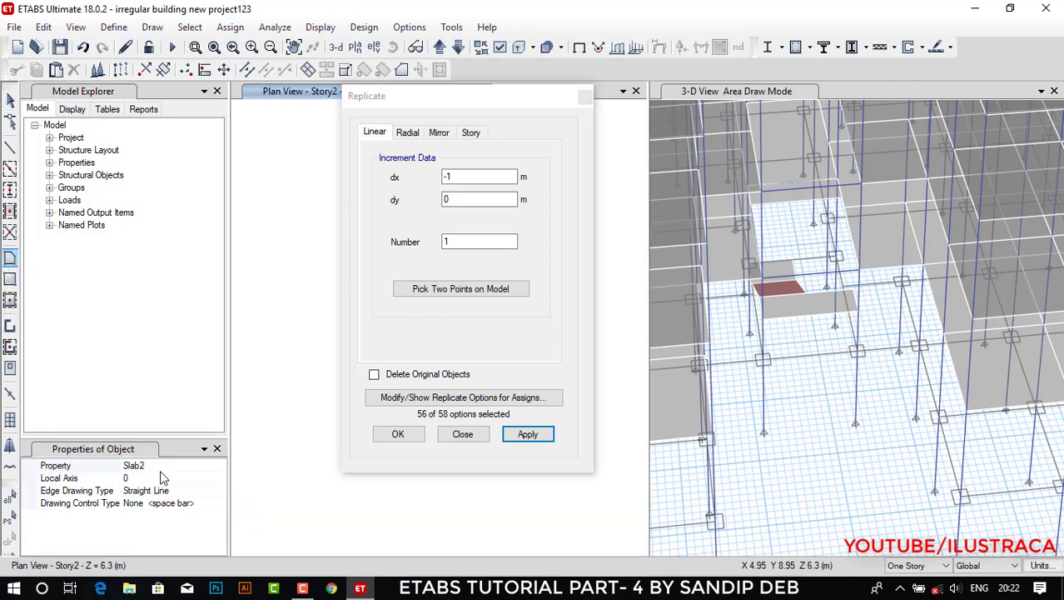
pyautogui.click(805, 295)
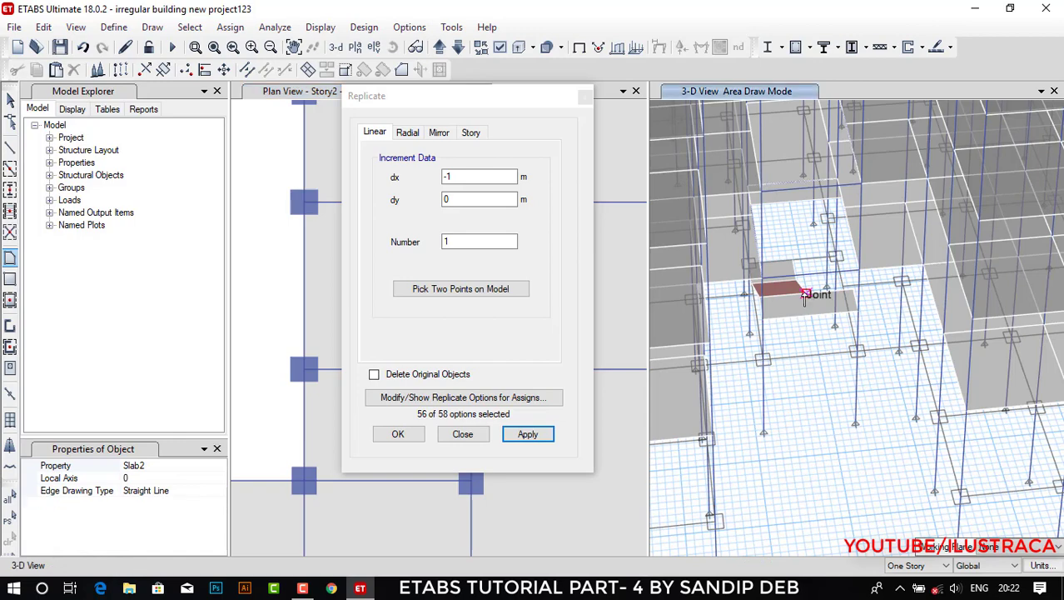
pyautogui.click(797, 200)
pyautogui.click(838, 199)
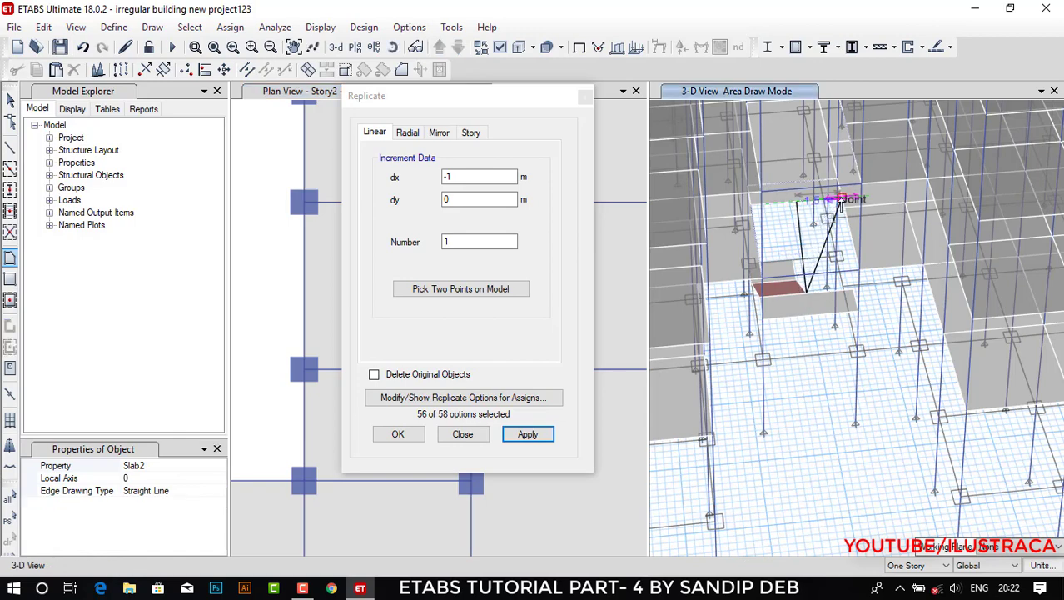
pyautogui.click(851, 290)
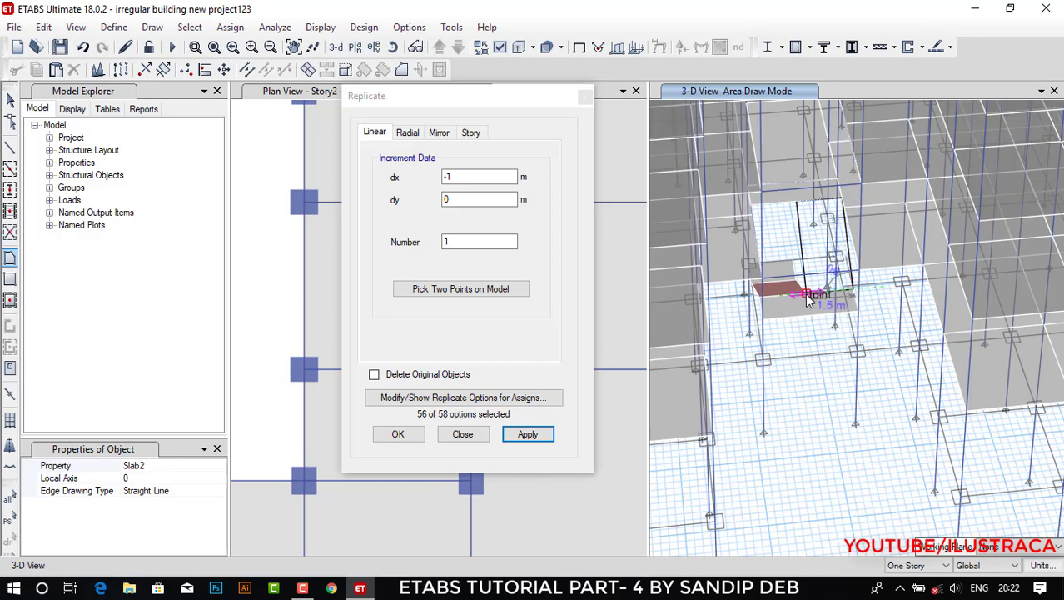
pyautogui.scroll(2, 807, 300)
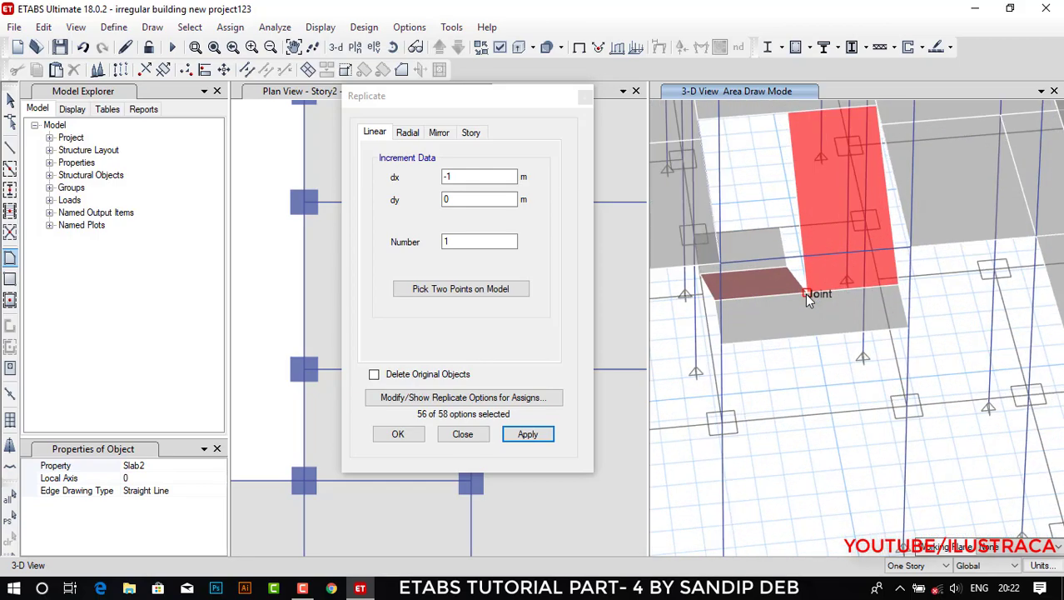
pyautogui.scroll(-3, 787, 311)
pyautogui.scroll(4, 799, 289)
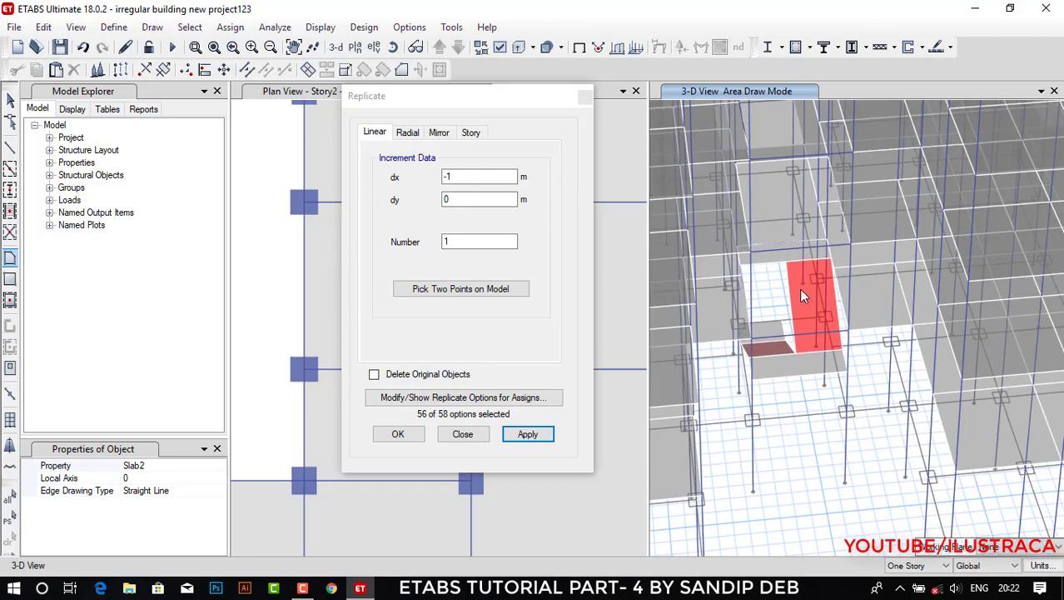
pyautogui.keyDown('shift'); pyautogui.moveTo(854, 336); pyautogui.dragTo(880, 421, button='middle'); pyautogui.keyUp('shift')
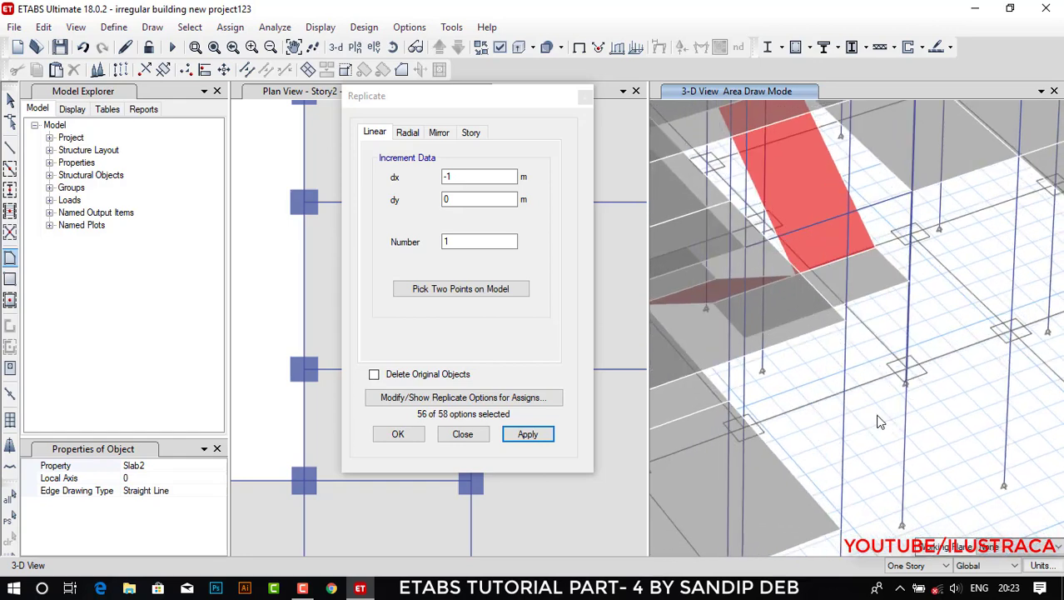
# Join the two halves of the central Story2 beam beside the stair opening back into one frame.
pyautogui.moveTo(481, 109); pyautogui.dragTo(170, 123)
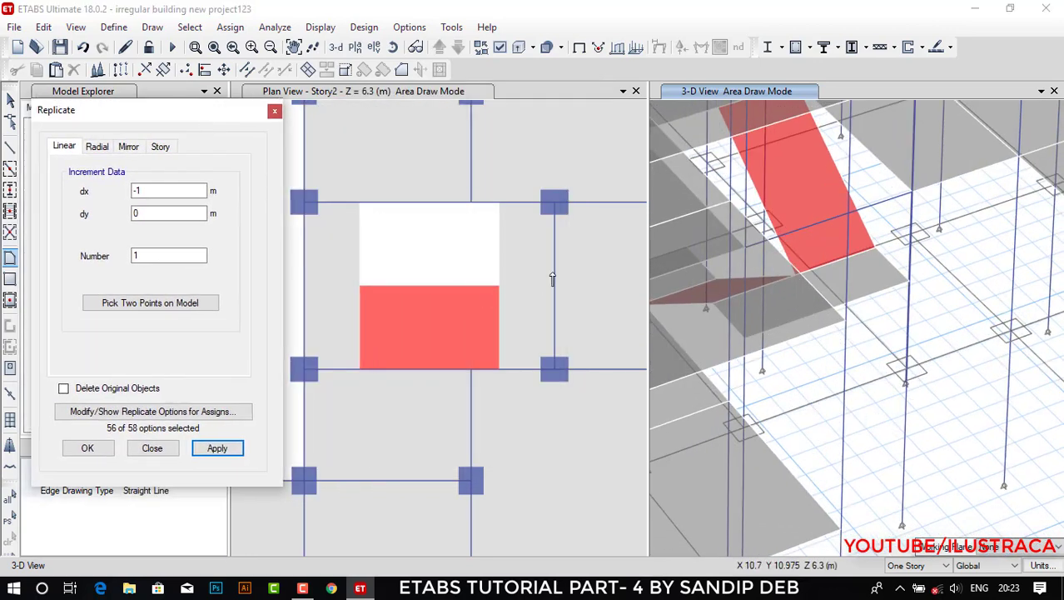
pyautogui.click(11, 98)
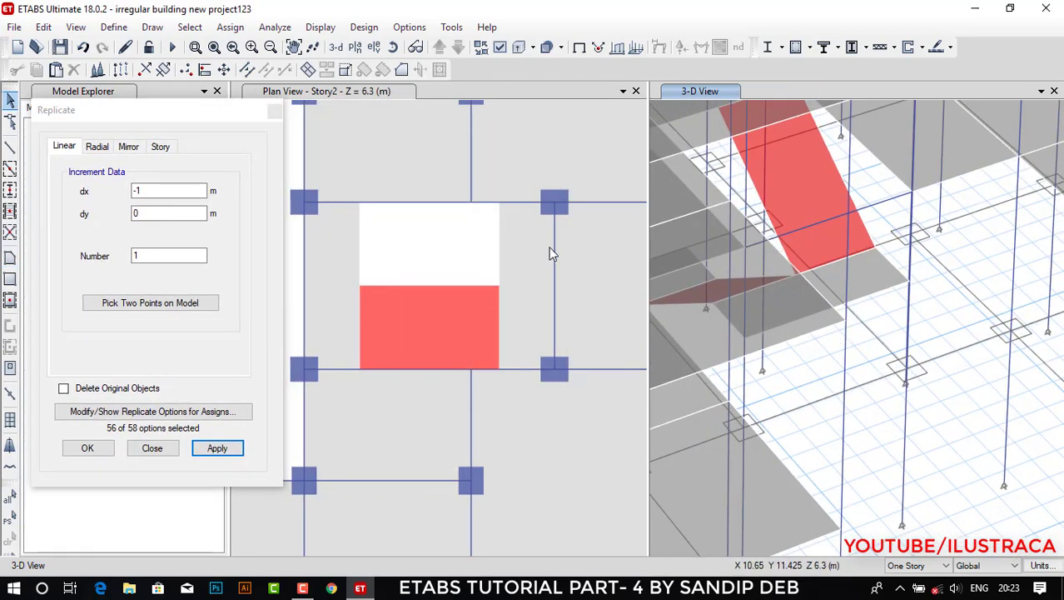
pyautogui.click(557, 280)
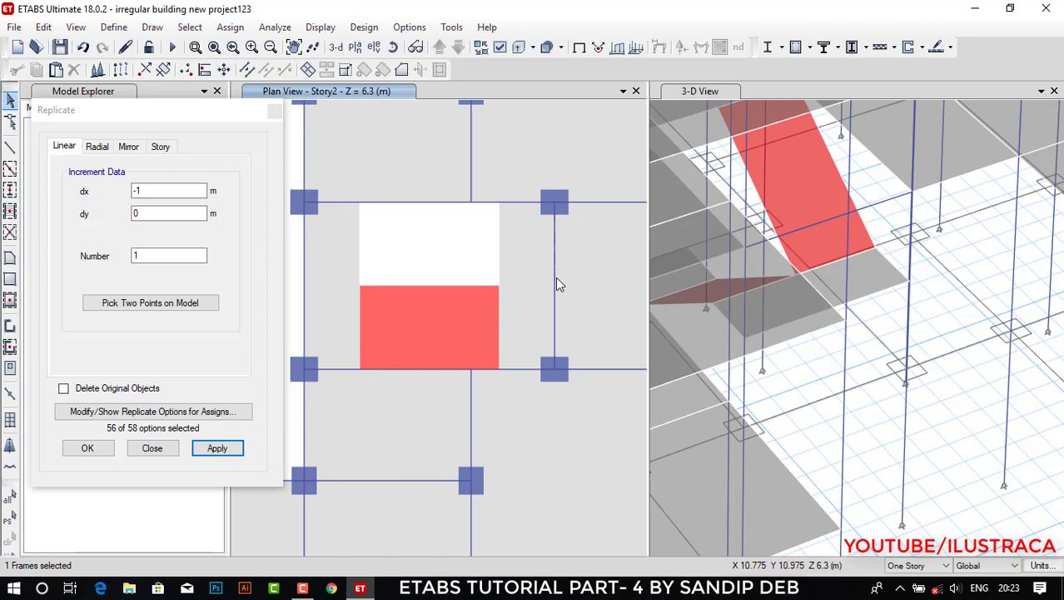
pyautogui.click(554, 331)
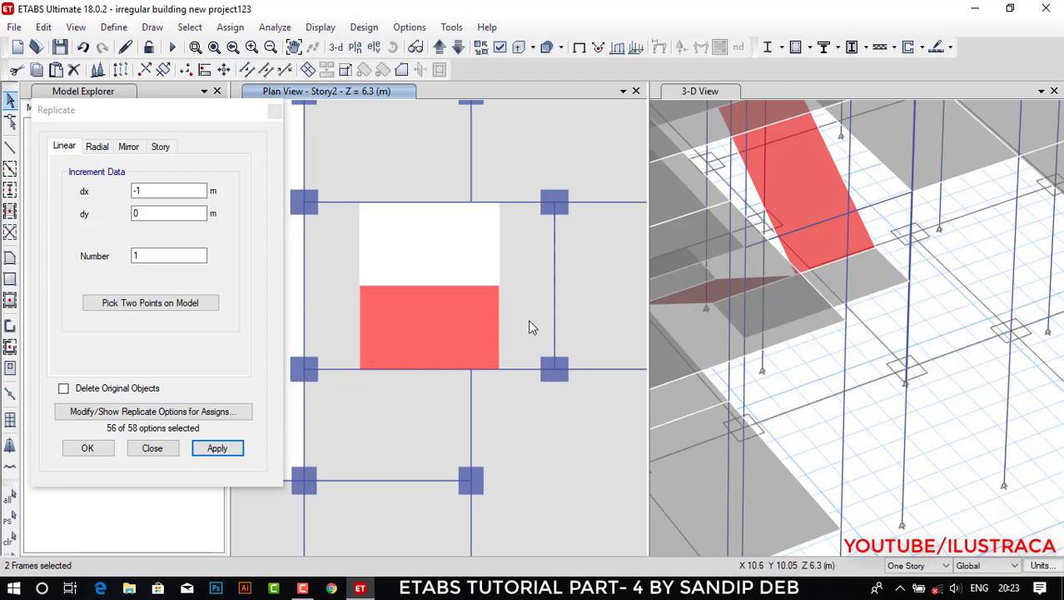
pyautogui.click(267, 72)
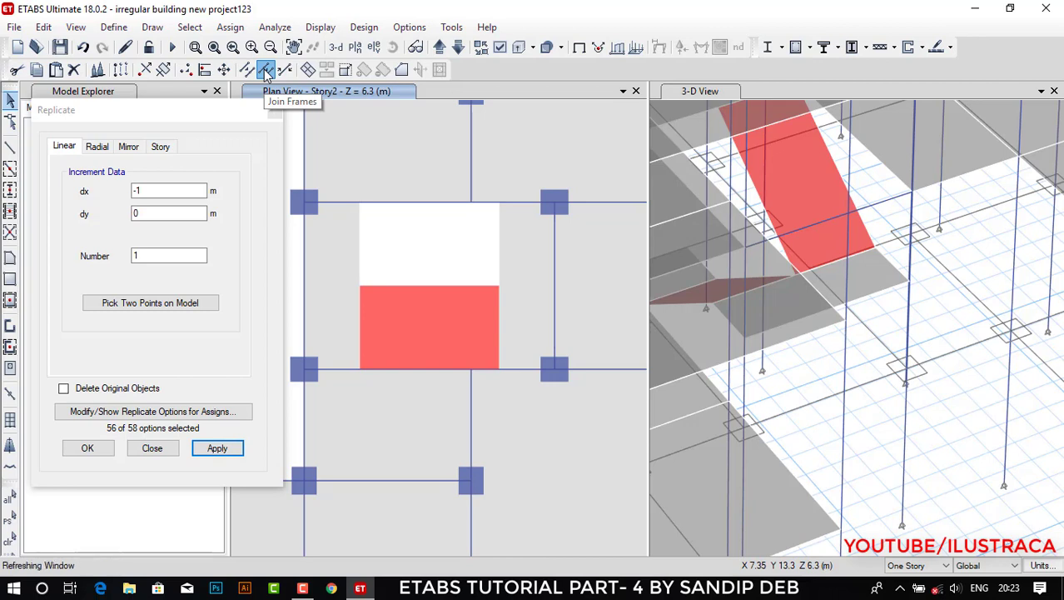
pyautogui.click(556, 294)
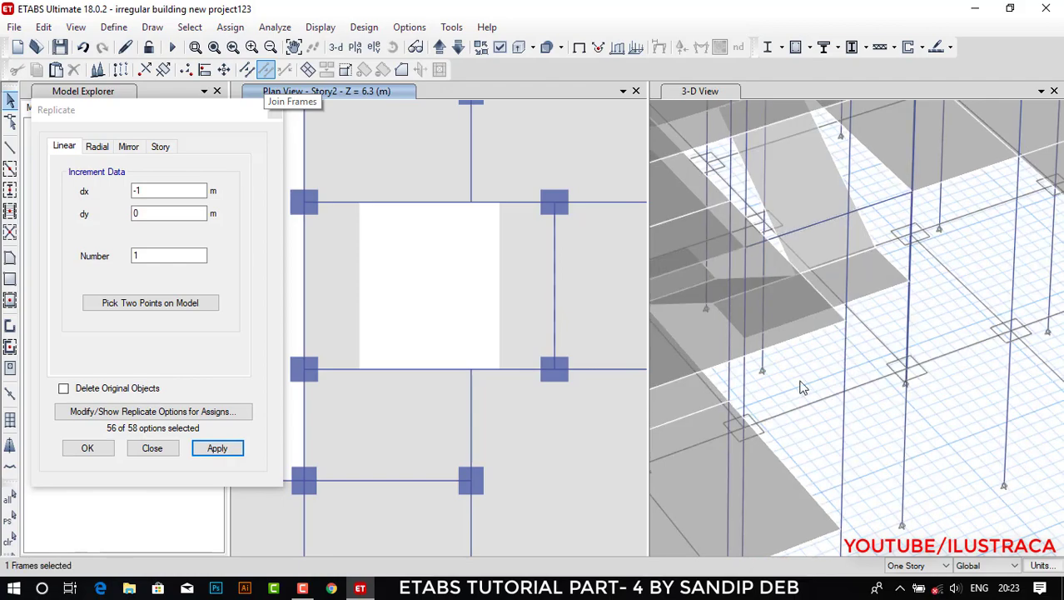
# Switch the plan window to the Story1 plan view at Z = 3 m.
pyautogui.scroll(-5, 816, 396)
pyautogui.scroll(-3, 843, 391)
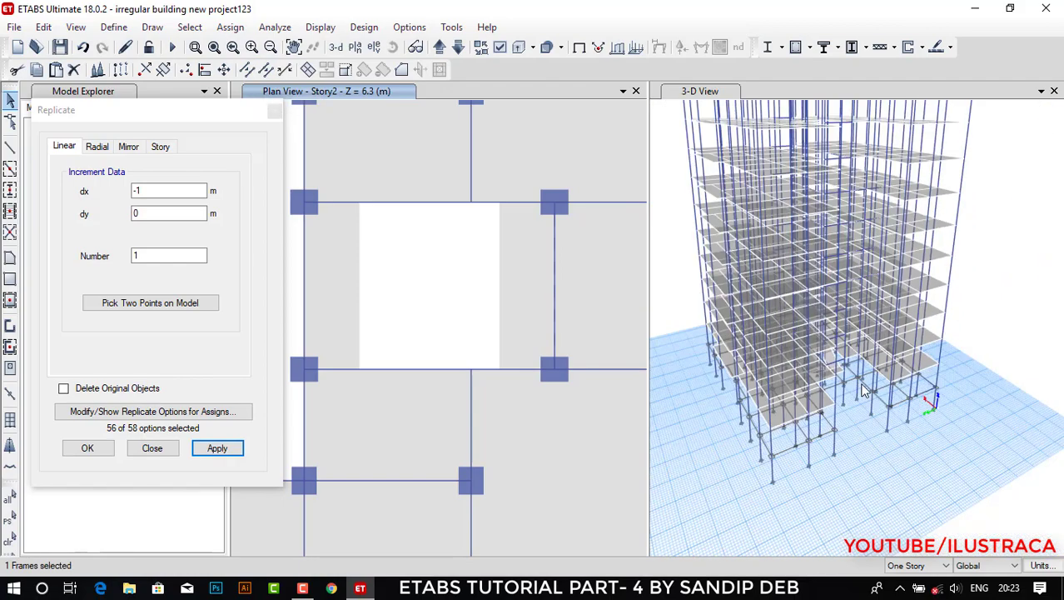
pyautogui.scroll(-2, 843, 391)
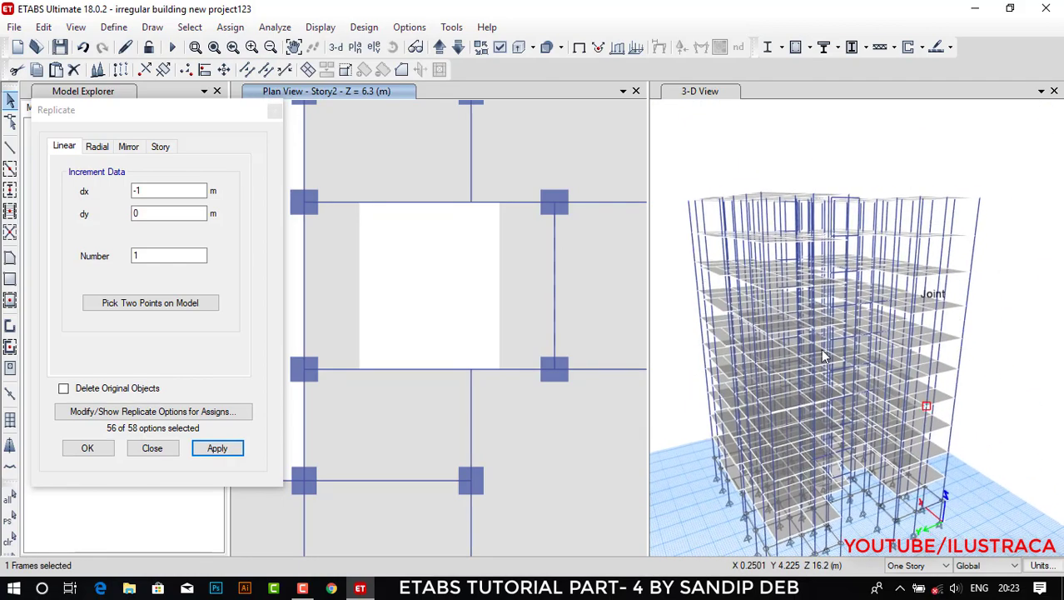
pyautogui.click(335, 46)
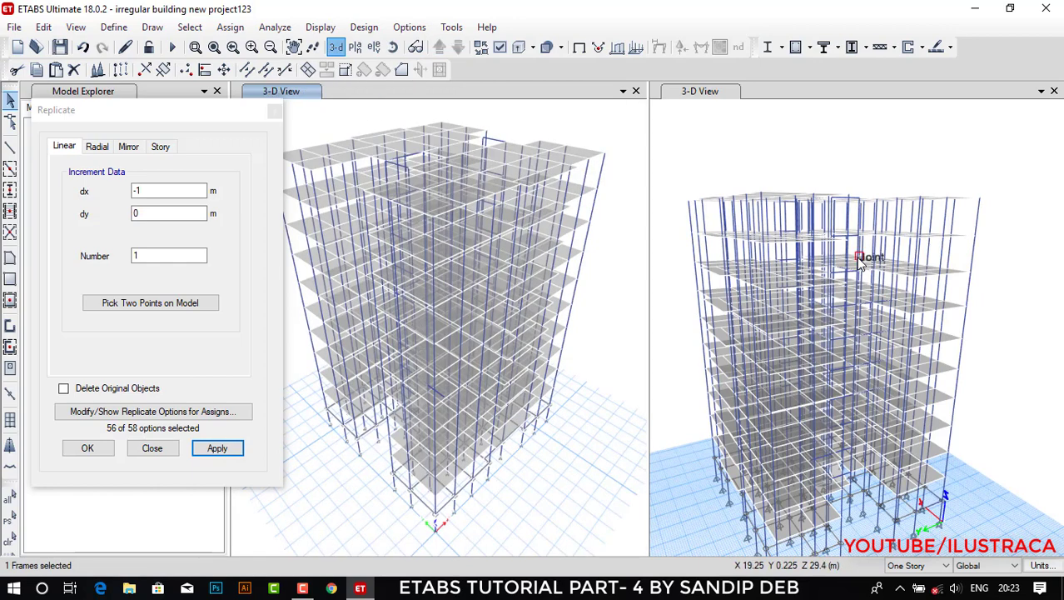
pyautogui.click(354, 46)
pyautogui.click(440, 341)
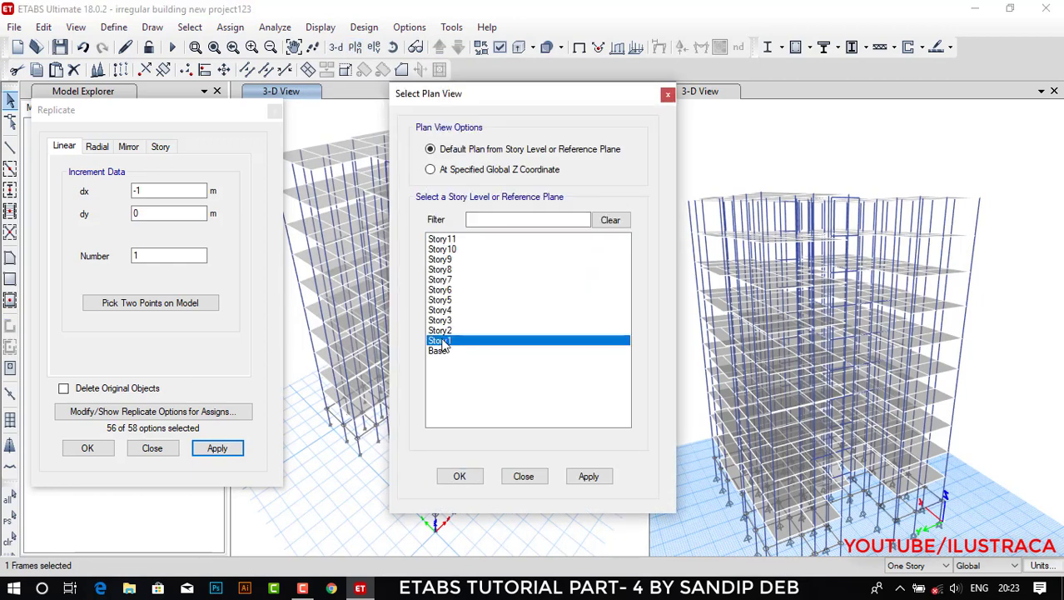
pyautogui.click(597, 481)
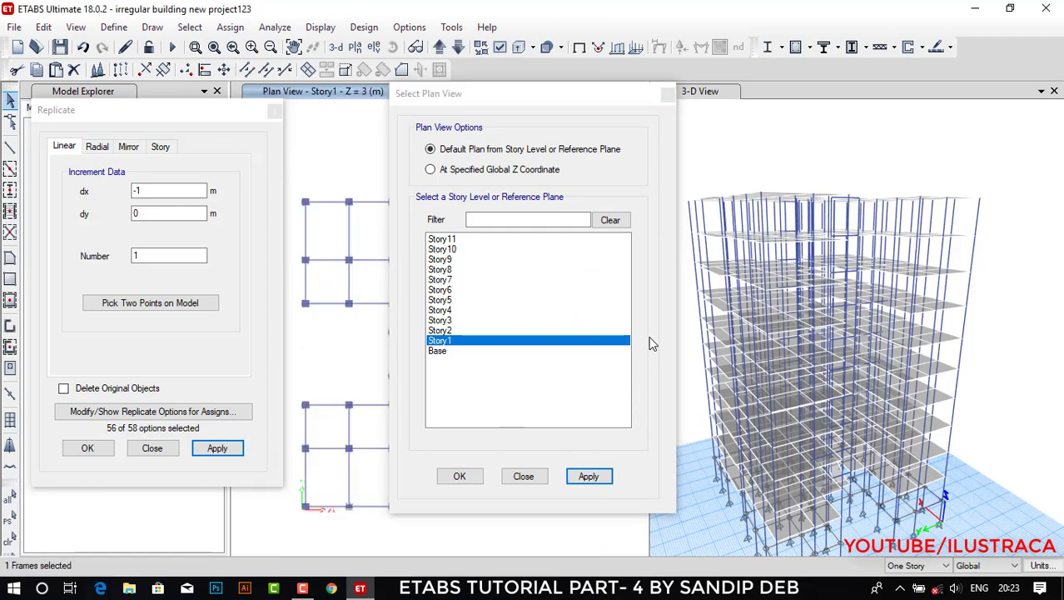
pyautogui.click(667, 97)
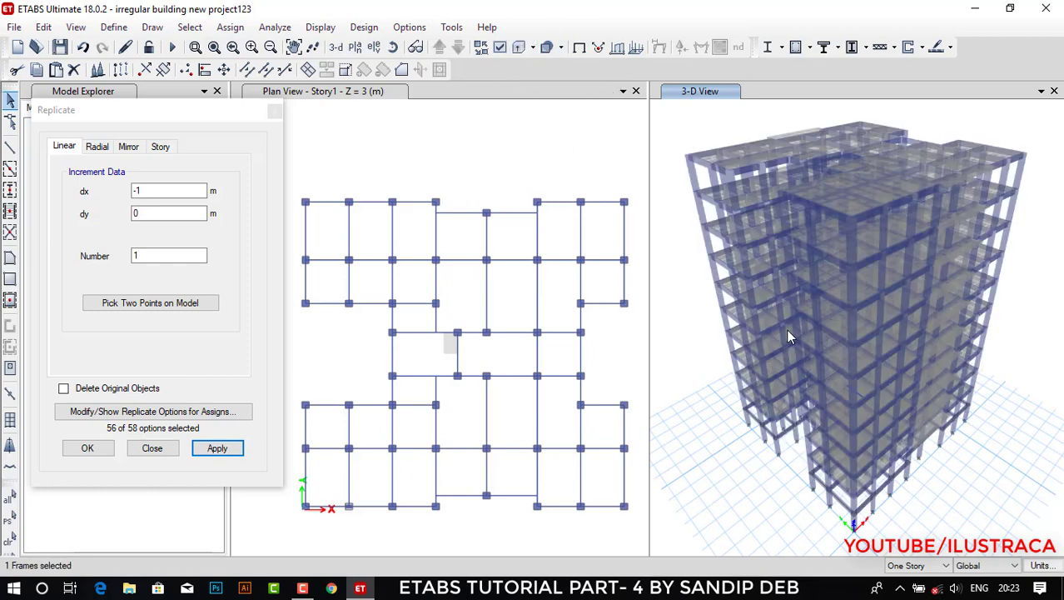
# Examine the stair flights and landings of the lower stories in the extruded 3-D view.
pyautogui.keyDown('shift'); pyautogui.moveTo(829, 366); pyautogui.dragTo(848, 433, button='middle'); pyautogui.keyUp('shift')
pyautogui.scroll(10, 845, 427)
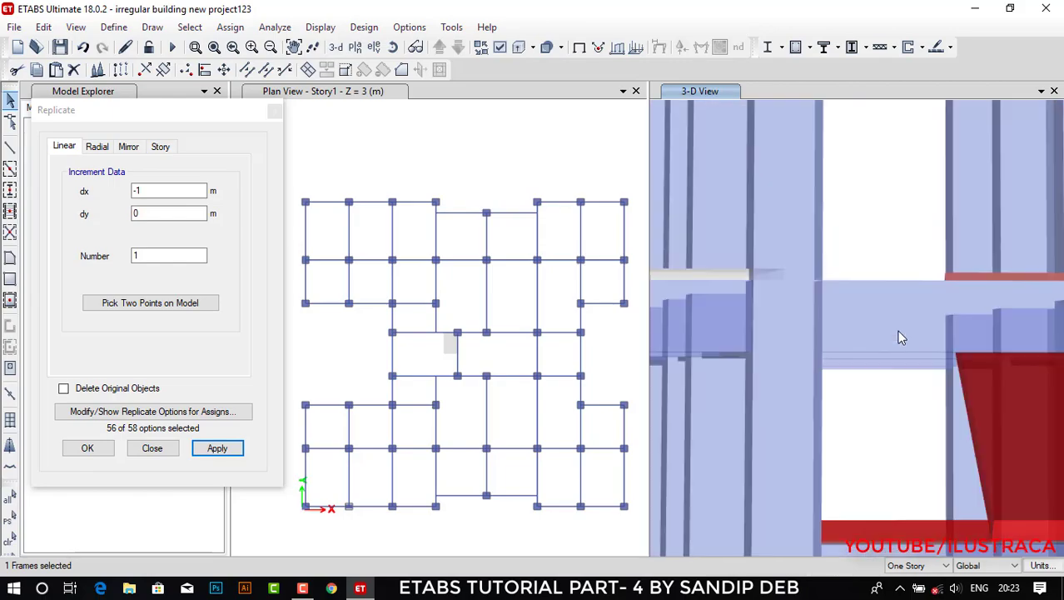
pyautogui.scroll(-6, 931, 406)
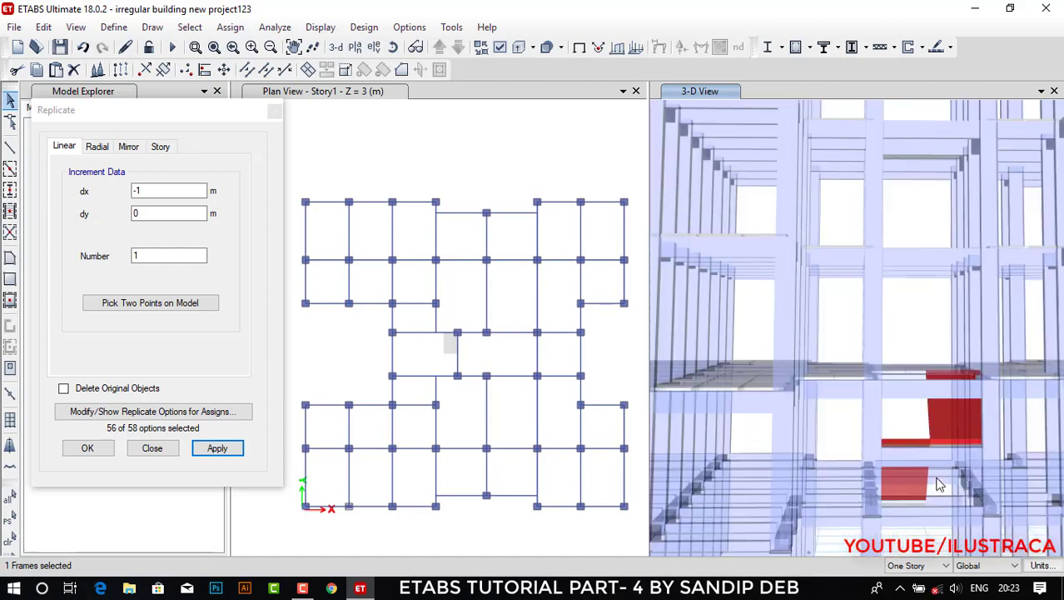
# Set the display transparency of columns, beams and floors to 0 so the model is shown opaque.
pyautogui.scroll(2, 945, 441)
pyautogui.scroll(-8, 946, 467)
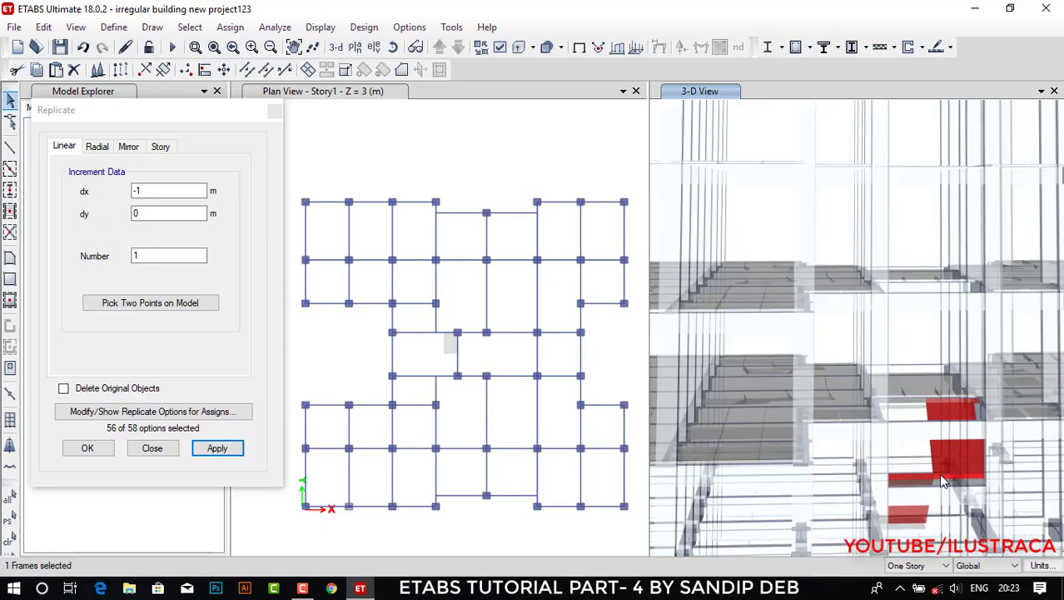
pyautogui.scroll(-5, 938, 473)
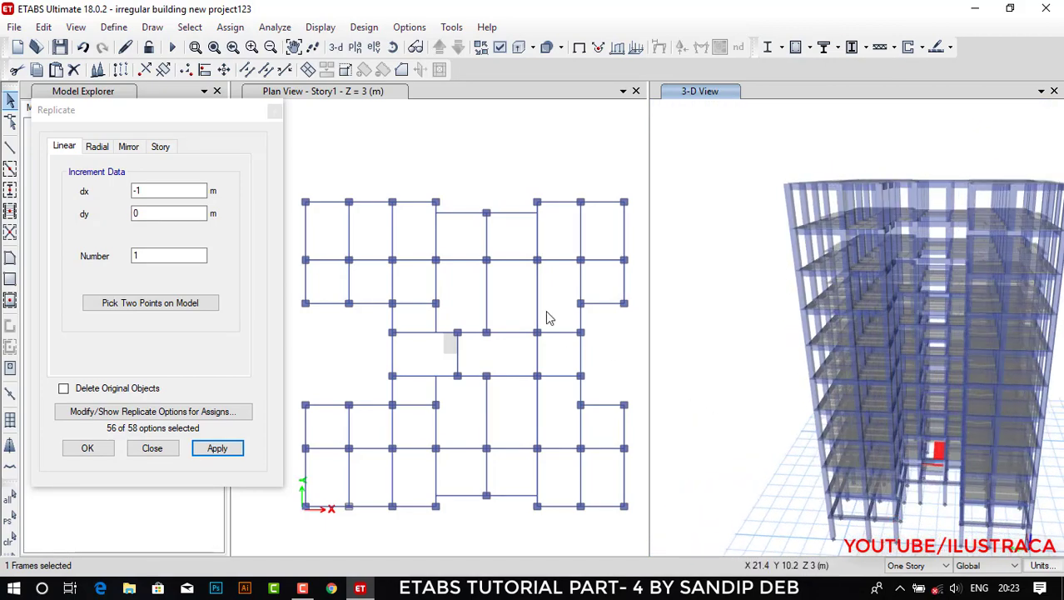
pyautogui.click(408, 27)
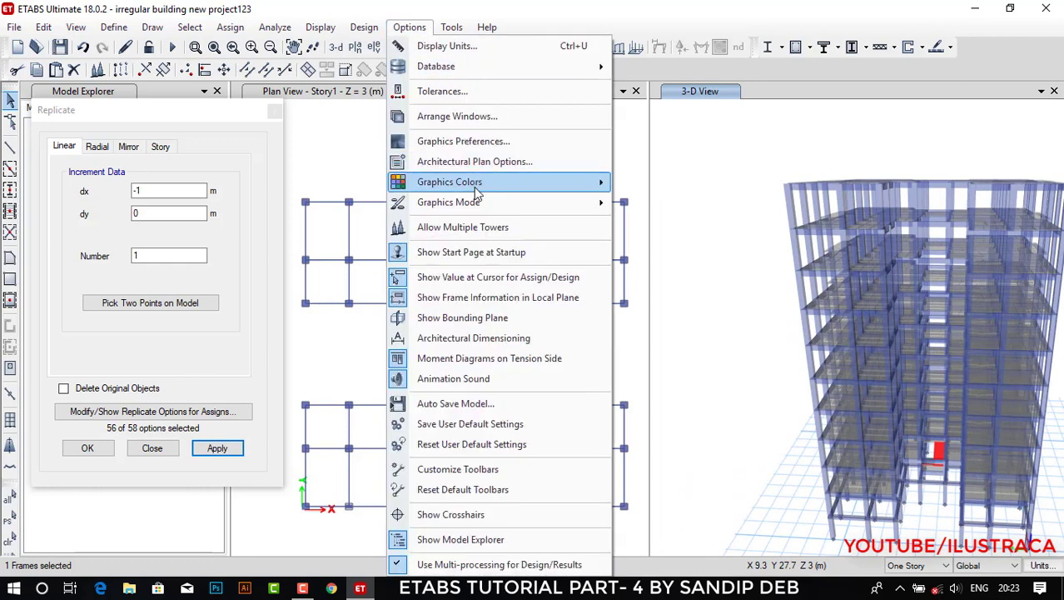
pyautogui.moveTo(590, 190)
pyautogui.click(658, 184)
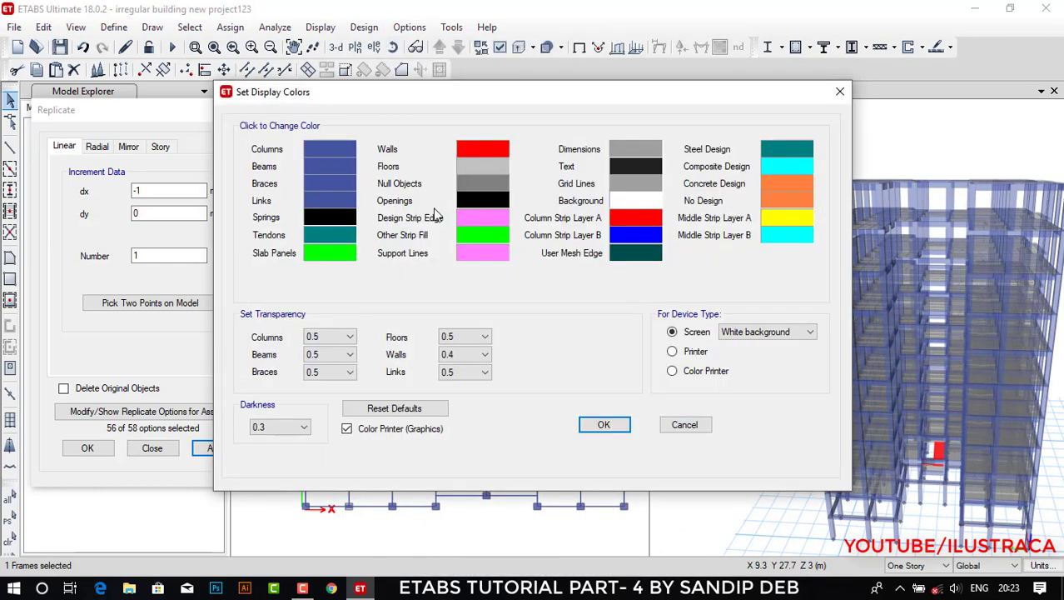
pyautogui.click(349, 338)
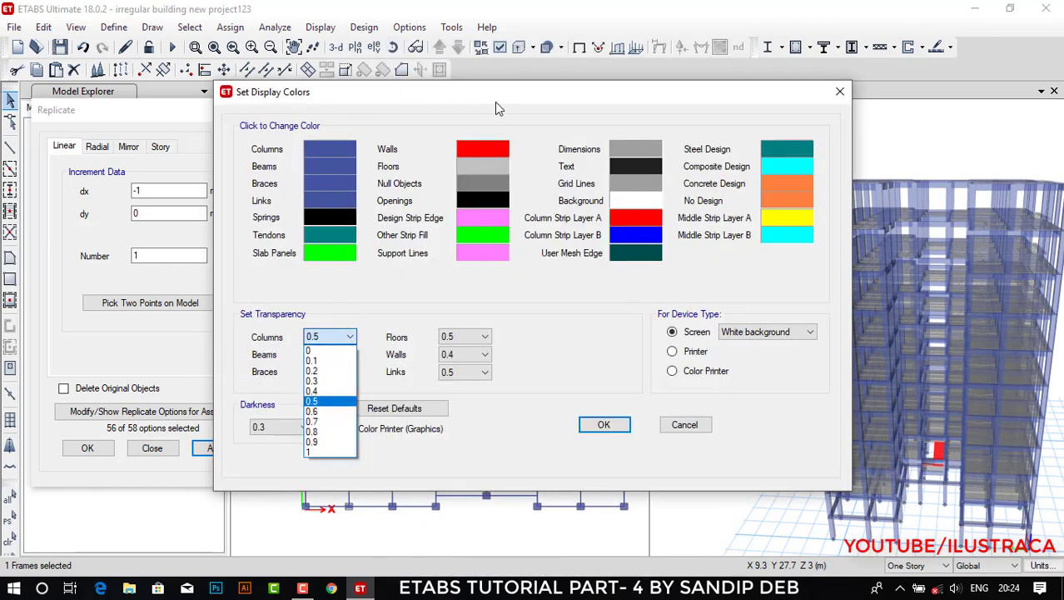
pyautogui.click(314, 349)
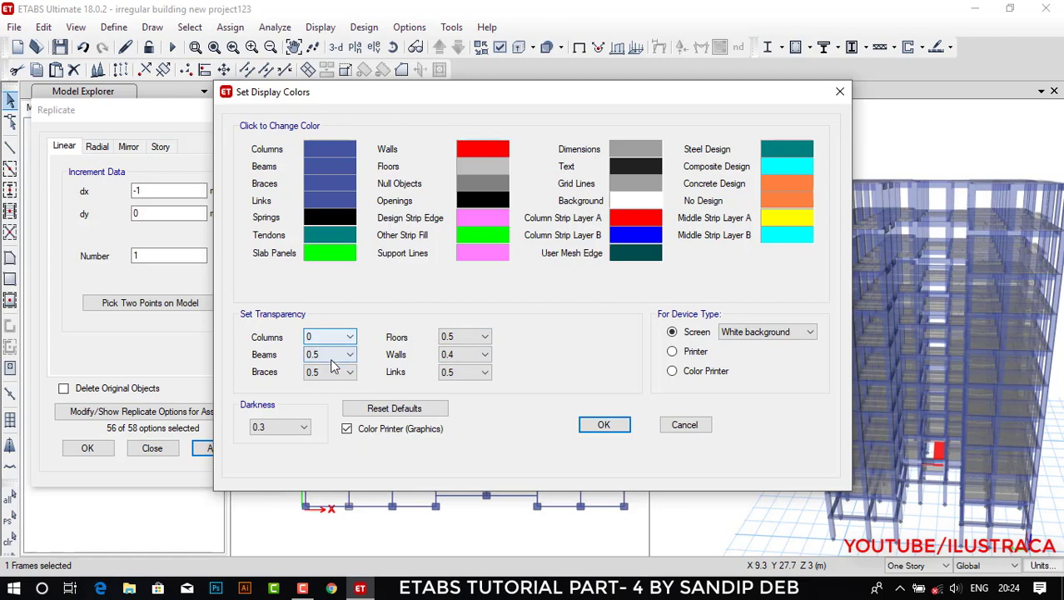
pyautogui.click(333, 357)
pyautogui.click(320, 365)
pyautogui.click(462, 340)
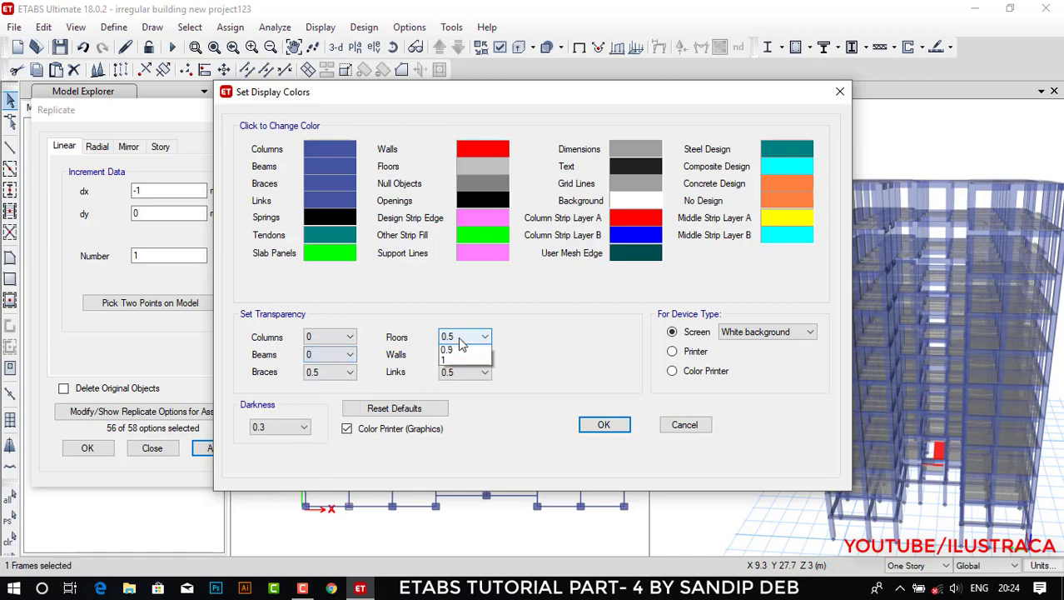
pyautogui.click(450, 348)
pyautogui.click(604, 424)
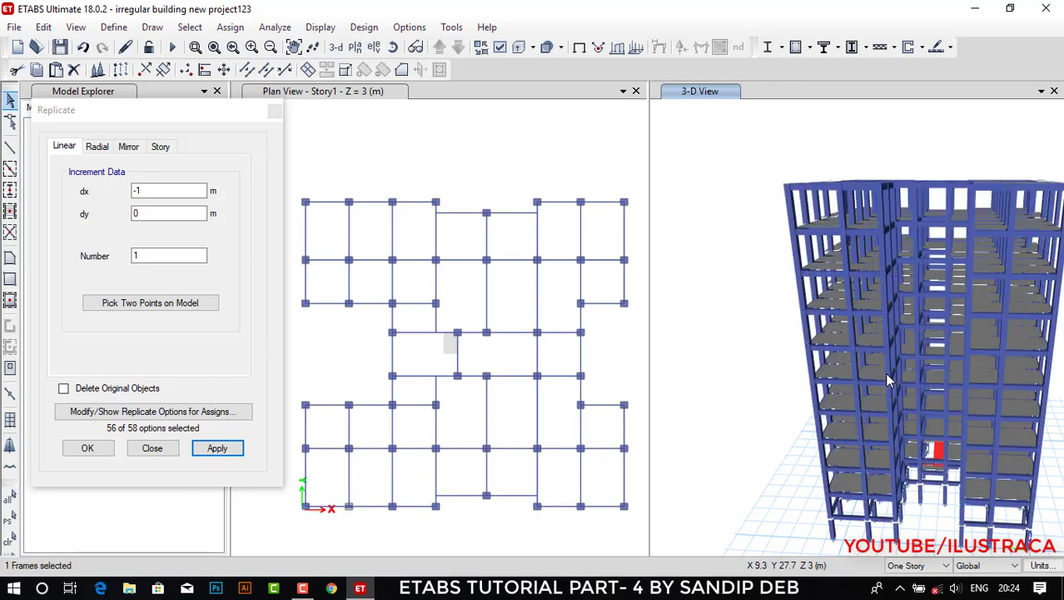
# Switch the 3-D view from extruded members to plain line frames, focused on the lower staircase.
pyautogui.keyDown('shift'); pyautogui.moveTo(861, 365); pyautogui.dragTo(971, 346, button='middle'); pyautogui.keyUp('shift')
pyautogui.scroll(10, 971, 347)
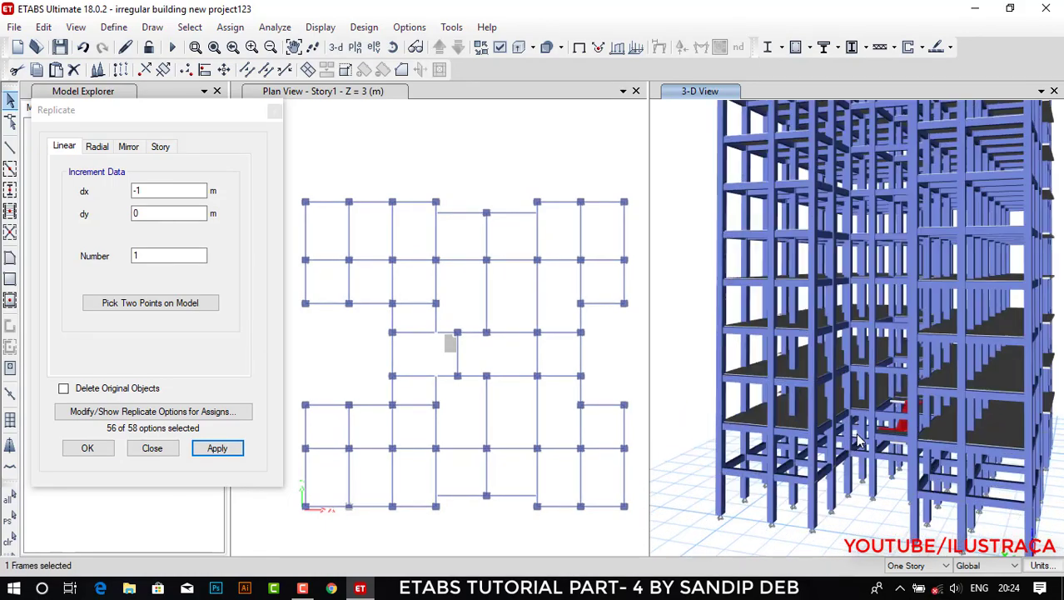
pyautogui.moveTo(811, 435)
pyautogui.keyDown('shift'); pyautogui.mouseDown(button='middle')
pyautogui.moveTo(848, 412)
pyautogui.moveTo(825, 438)
pyautogui.moveTo(887, 411)
pyautogui.moveTo(914, 239)
pyautogui.moveTo(894, 334)
pyautogui.moveTo(887, 298)
pyautogui.mouseUp(button='middle'); pyautogui.keyUp('shift')
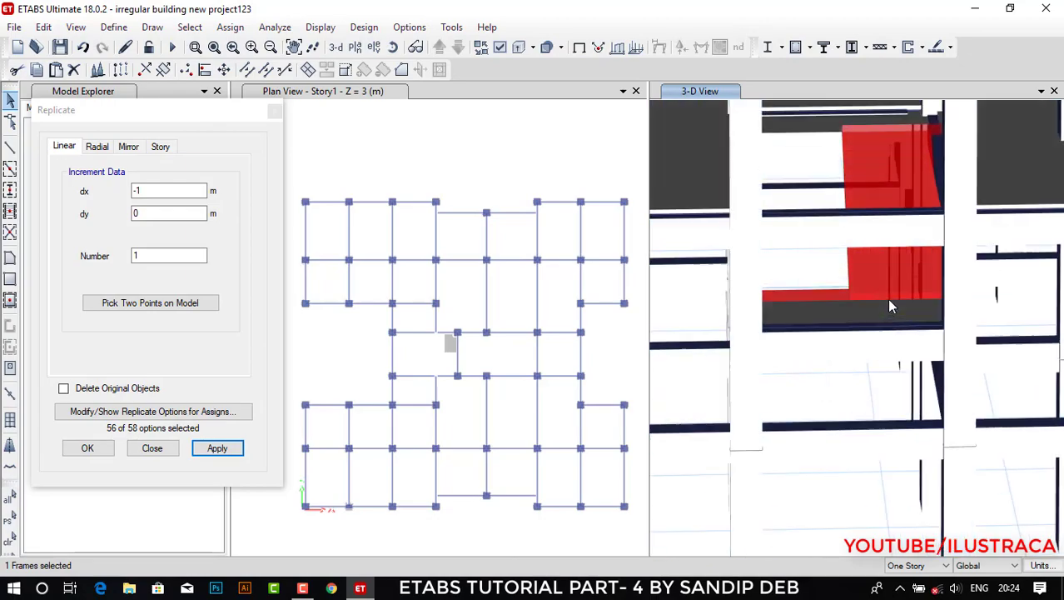
pyautogui.click(519, 48)
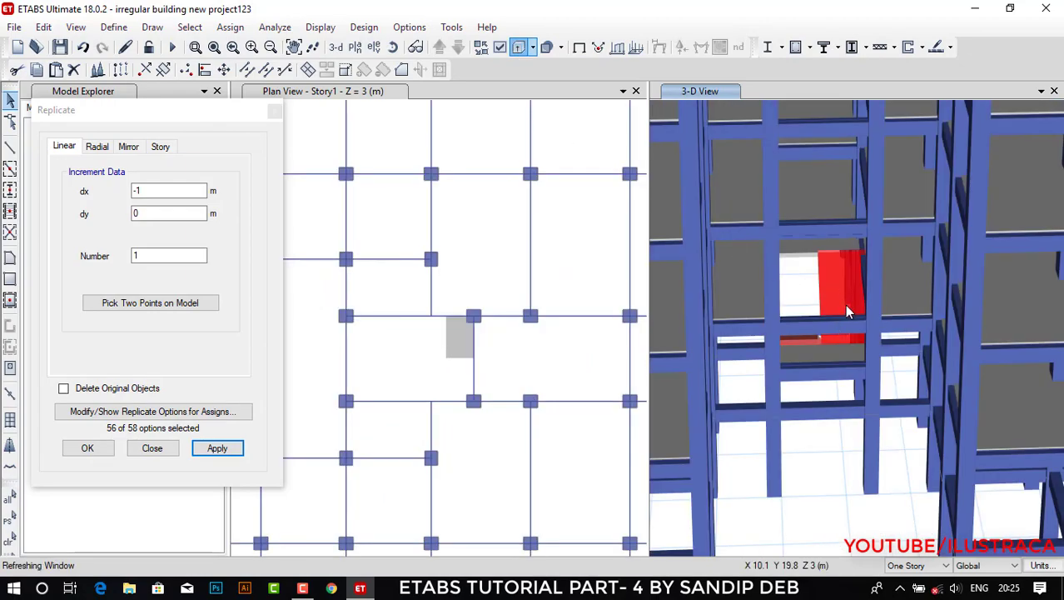
pyautogui.keyDown('shift'); pyautogui.moveTo(866, 353); pyautogui.dragTo(820, 283, button='middle'); pyautogui.keyUp('shift')
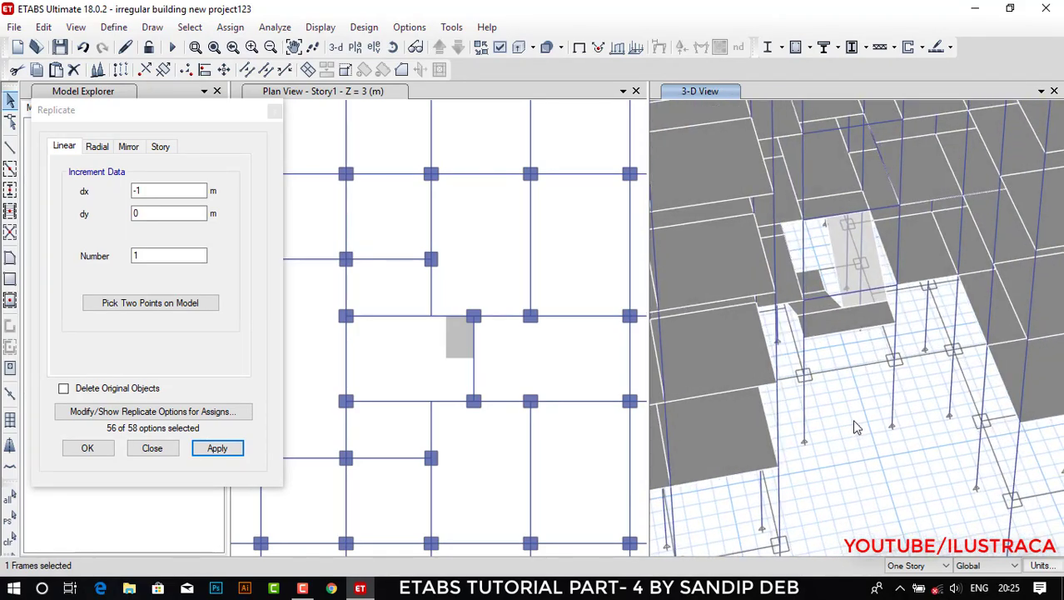
# Select both stair flights, the intermediate landing, the Story2 floor landing slab and the intermediate landing's outer edge beam, closing the leftover Replicate dialog.
pyautogui.scroll(6, 815, 278)
pyautogui.click(839, 443)
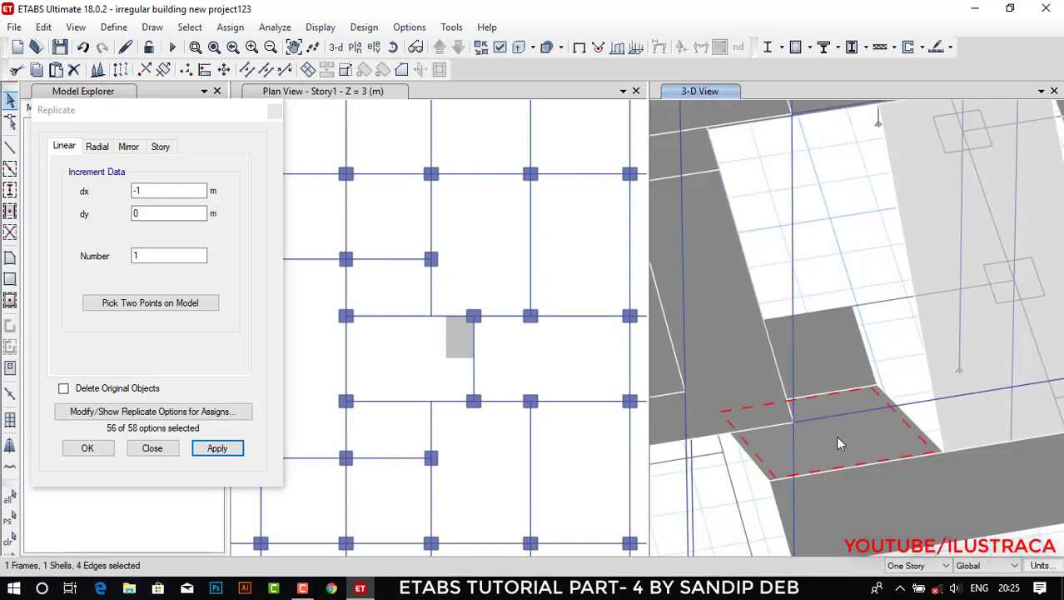
pyautogui.click(935, 249)
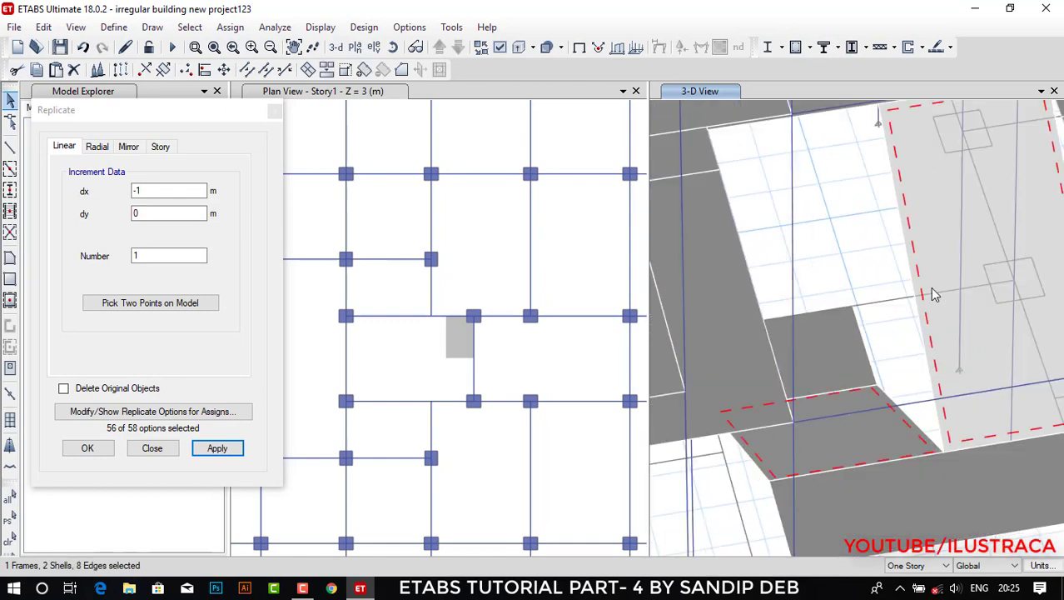
pyautogui.click(901, 493)
pyautogui.scroll(-4, 822, 311)
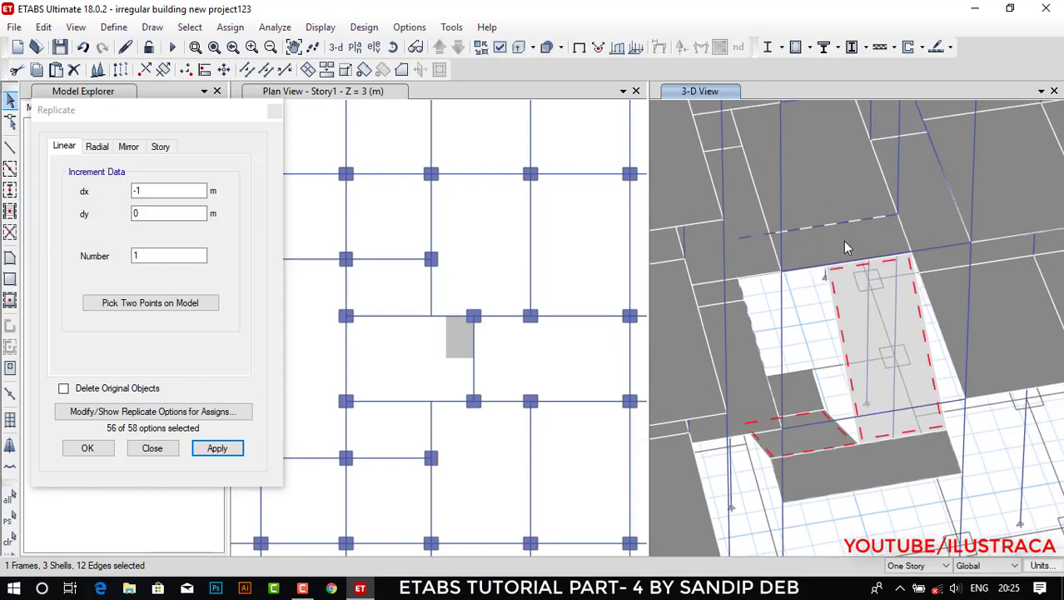
pyautogui.click(842, 239)
pyautogui.scroll(-2, 870, 381)
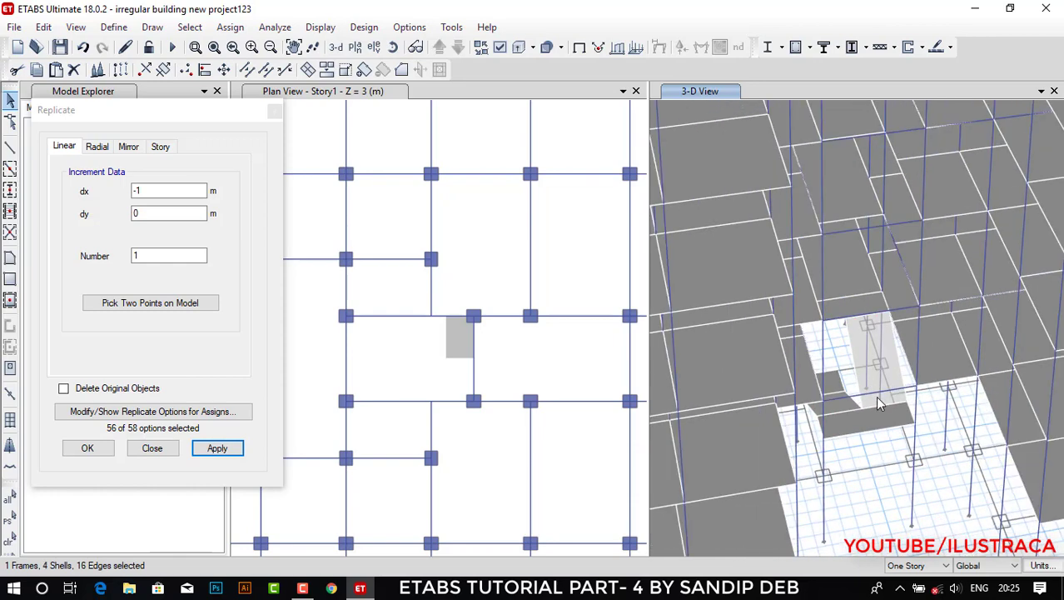
pyautogui.scroll(-2, 875, 395)
pyautogui.scroll(-5, 886, 493)
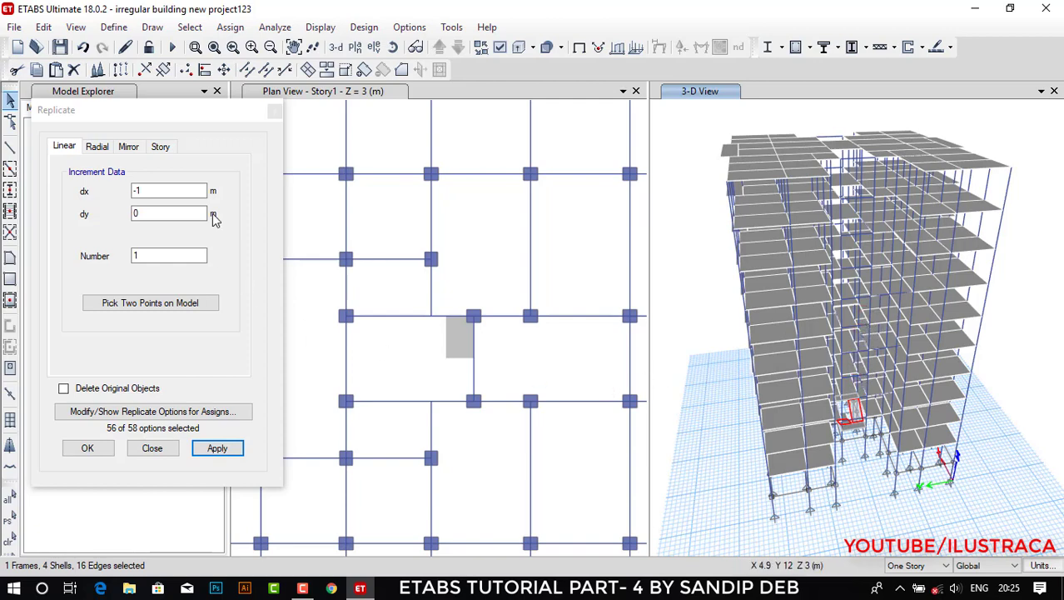
pyautogui.click(274, 110)
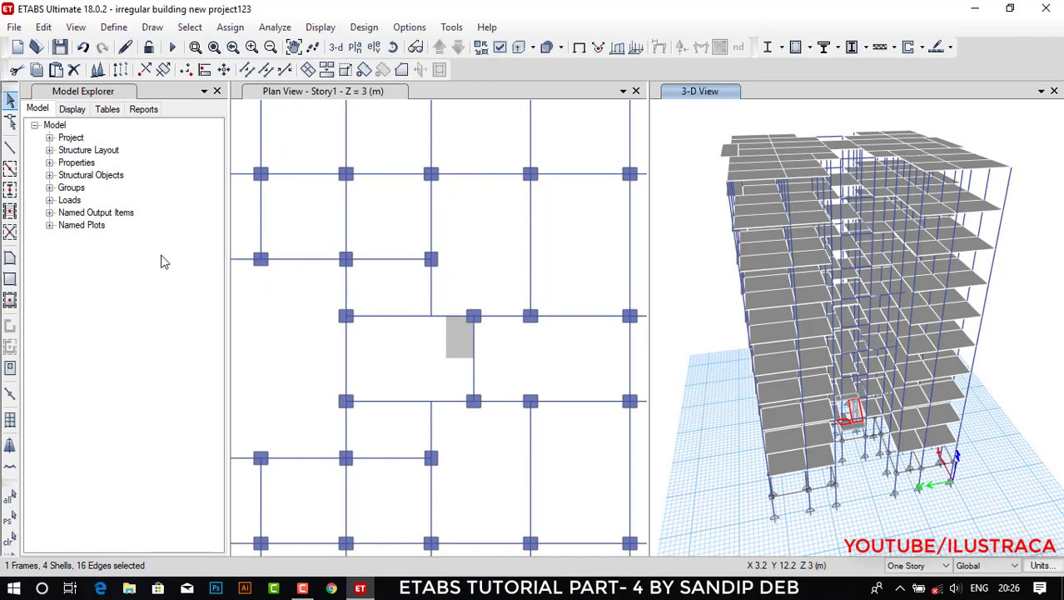
pyautogui.scroll(5, 767, 406)
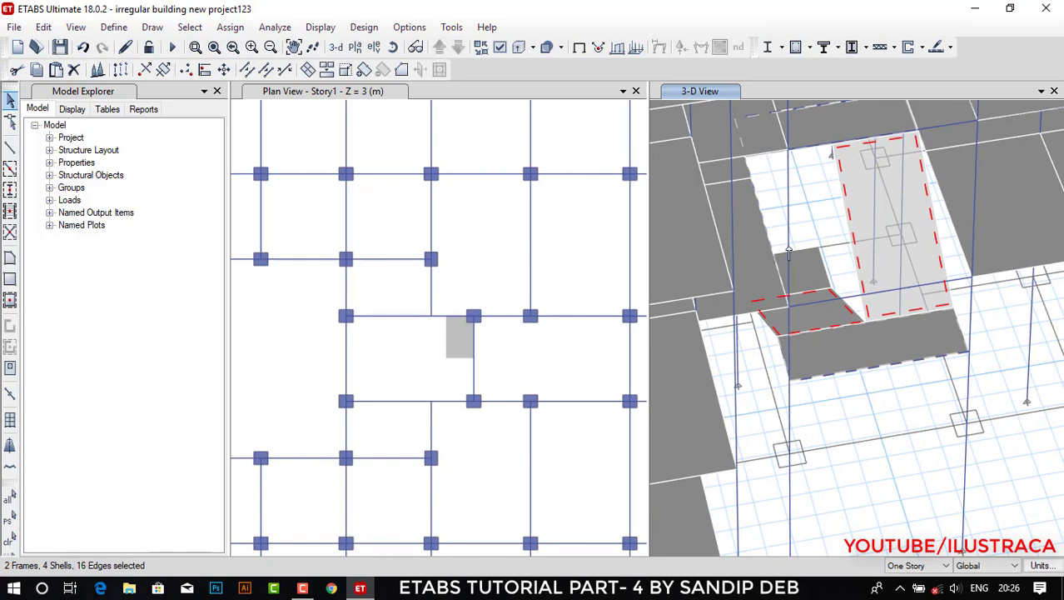
pyautogui.scroll(-2, 852, 397)
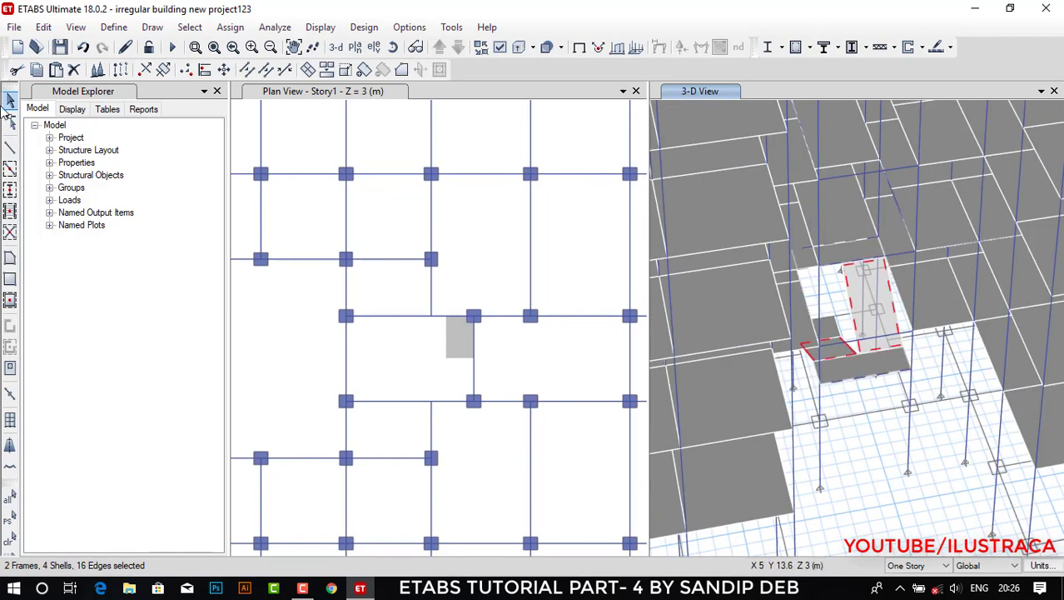
# Replicate the selected stair slabs and beams by story on Story3 through Story11.
pyautogui.click(43, 26)
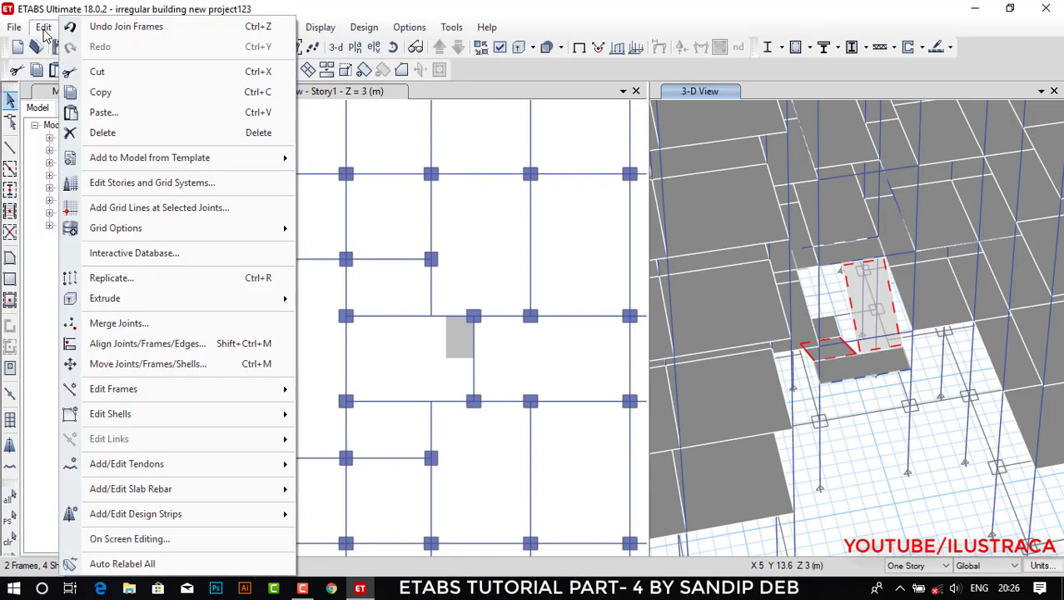
pyautogui.click(104, 278)
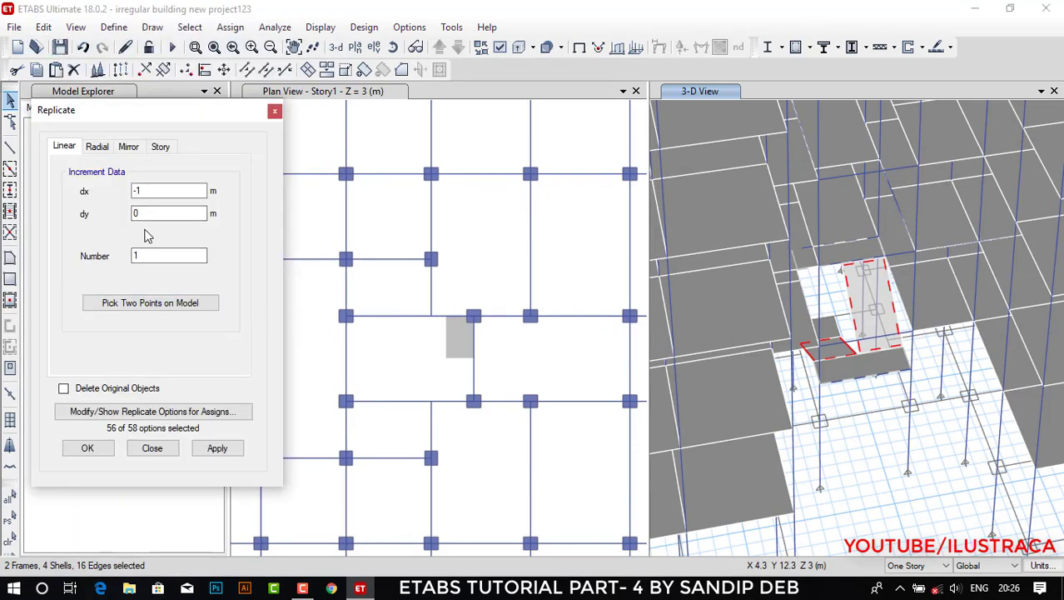
pyautogui.click(161, 147)
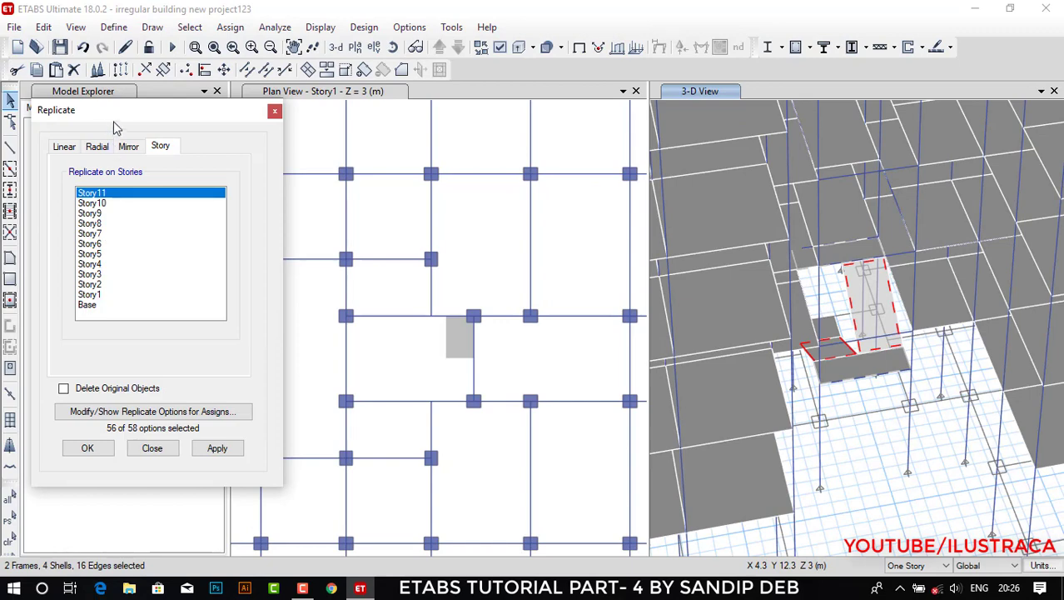
pyautogui.moveTo(116, 116); pyautogui.dragTo(482, 80)
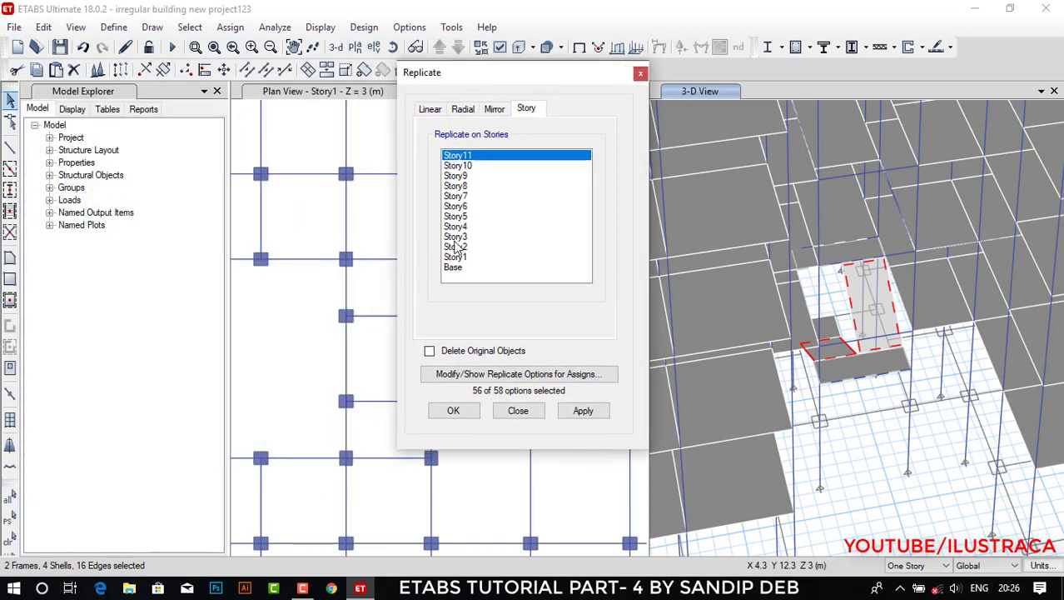
pyautogui.click(456, 238)
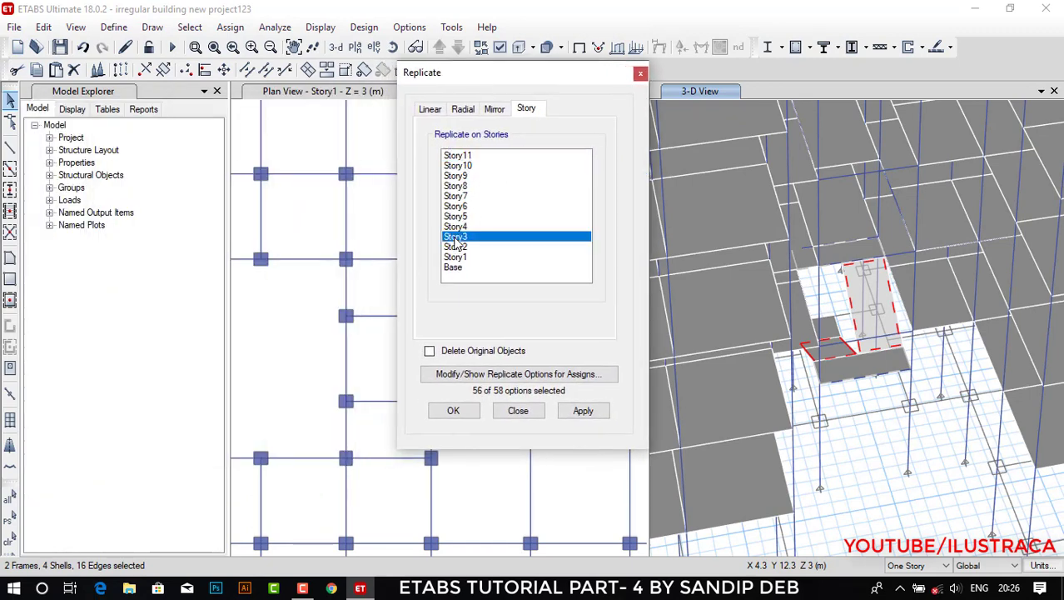
pyautogui.keyDown('shift'); pyautogui.click(459, 158); pyautogui.keyUp('shift')
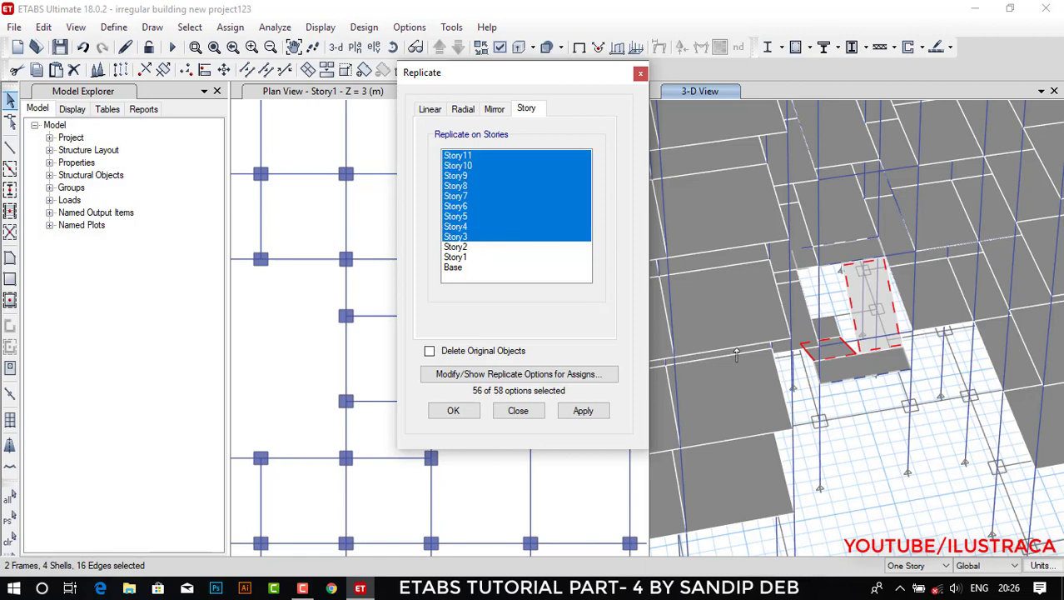
pyautogui.scroll(-6, 892, 265)
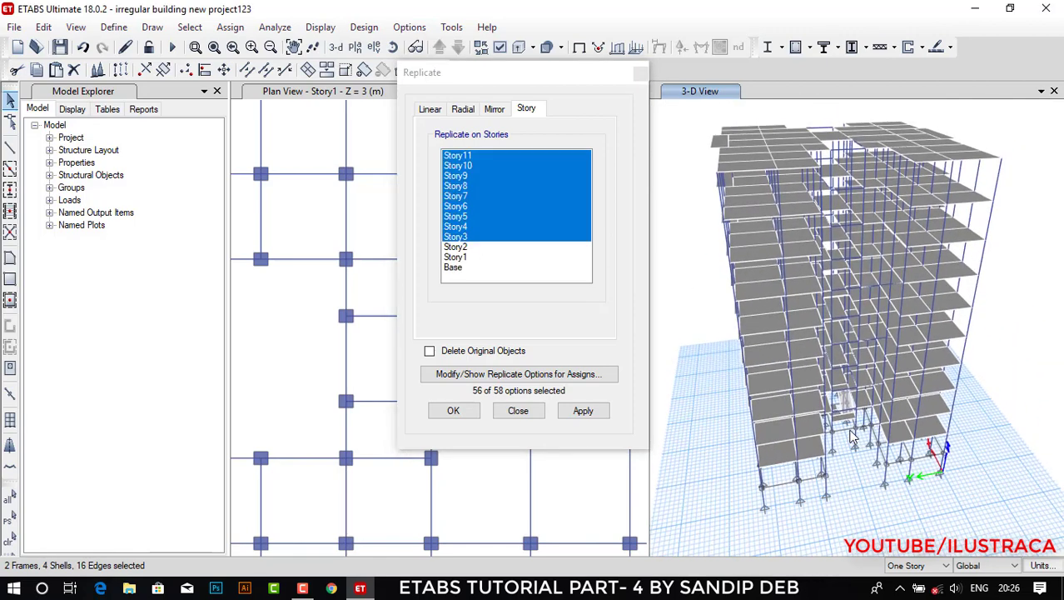
pyautogui.click(590, 416)
pyautogui.click(589, 419)
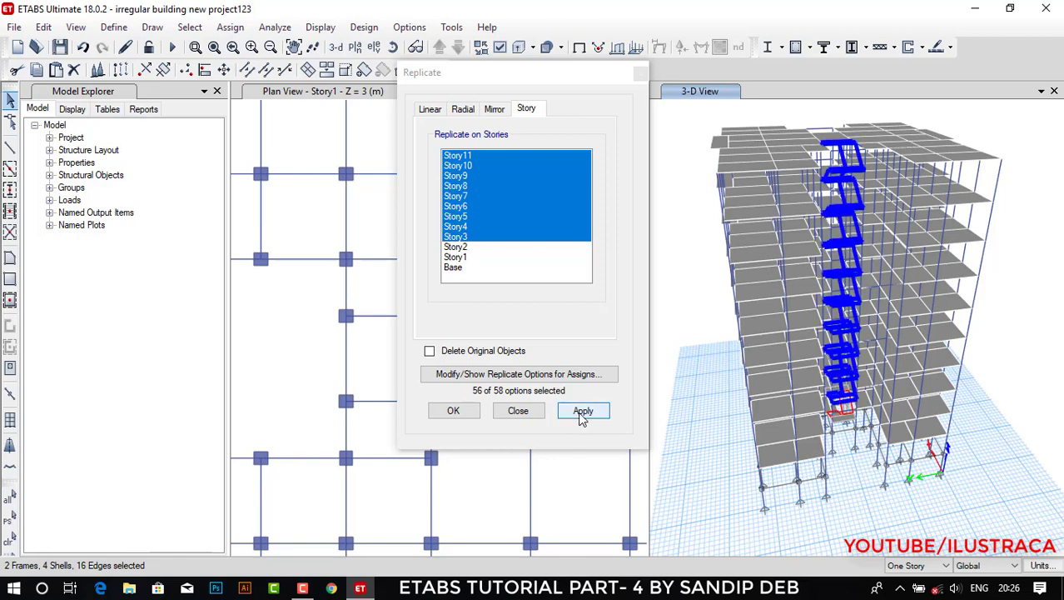
# Apply the story replication of the staircase again with Story3 through Story9 as the target stories.
pyautogui.click(582, 418)
pyautogui.click(583, 418)
pyautogui.click(582, 414)
pyautogui.click(601, 416)
pyautogui.click(587, 416)
pyautogui.click(582, 411)
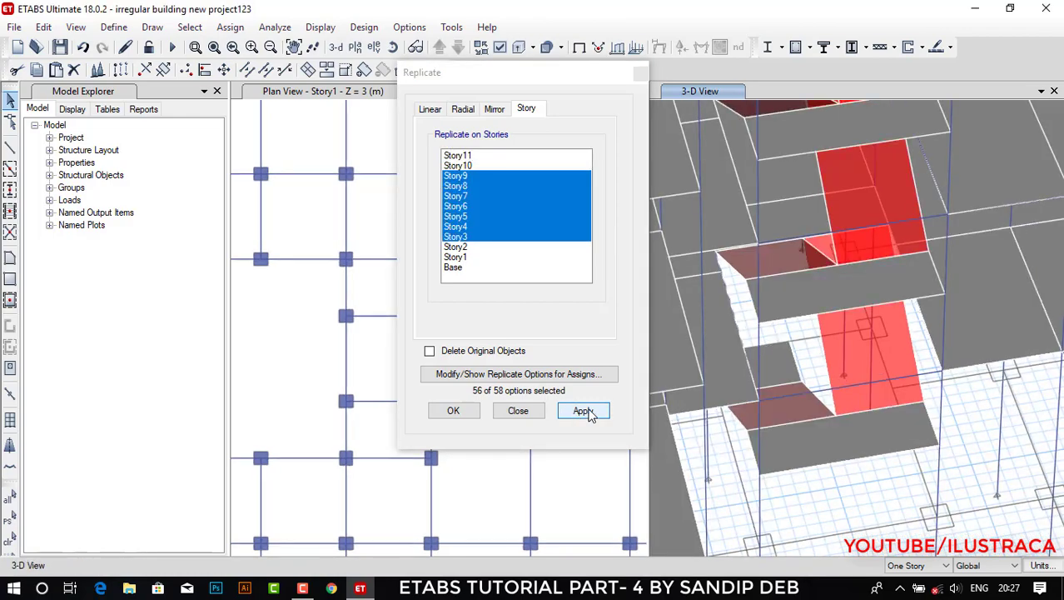
# Examine the replicated stair flights and landings over the full building height in the 3-D view.
pyautogui.scroll(-6, 948, 267)
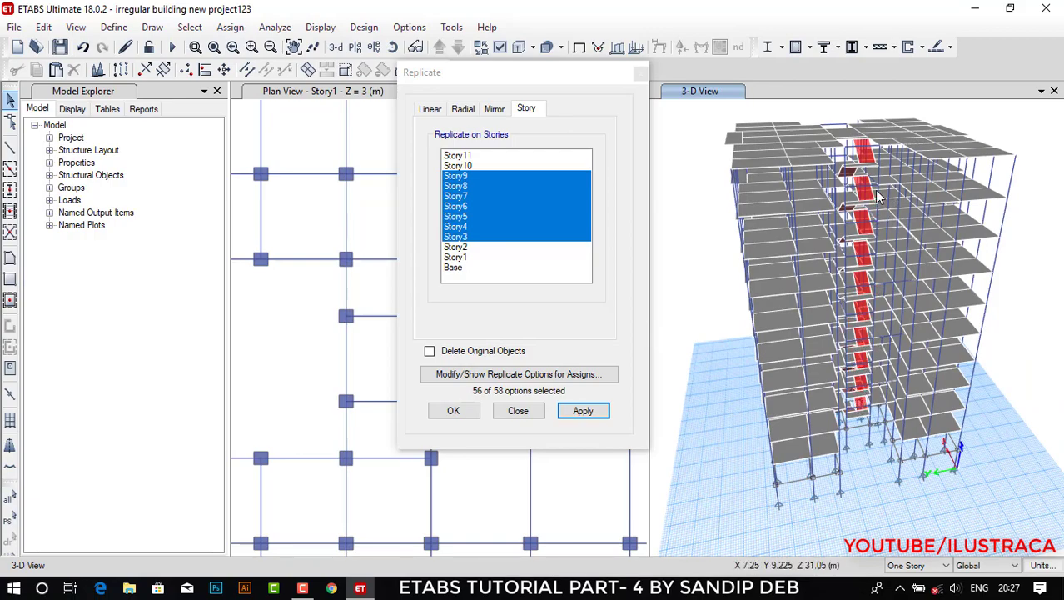
pyautogui.scroll(5, 792, 406)
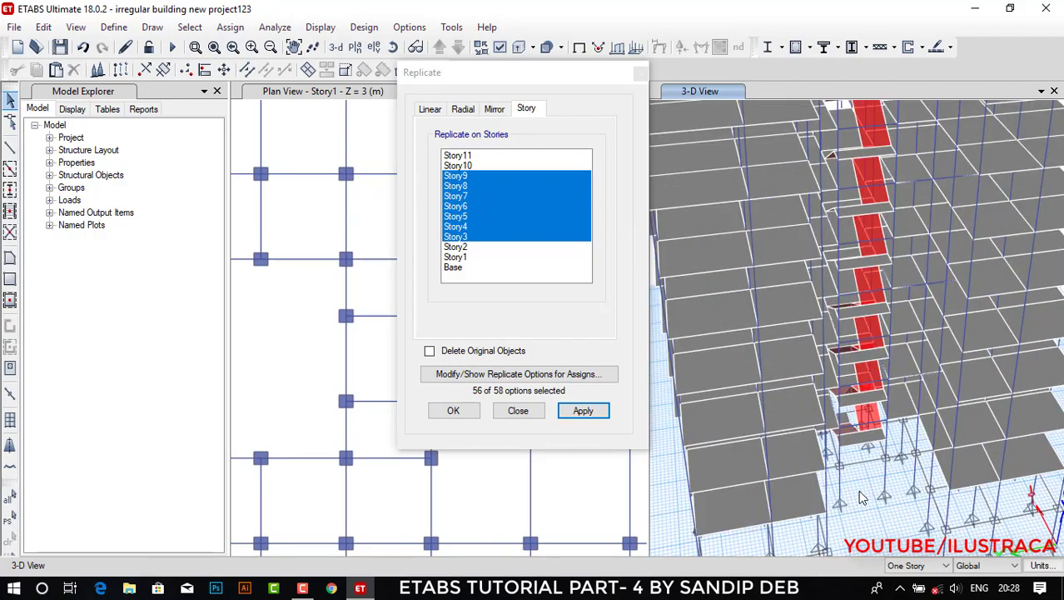
pyautogui.keyDown('shift'); pyautogui.moveTo(792, 405); pyautogui.dragTo(819, 415, button='middle'); pyautogui.keyUp('shift')
pyautogui.scroll(-5, 795, 445)
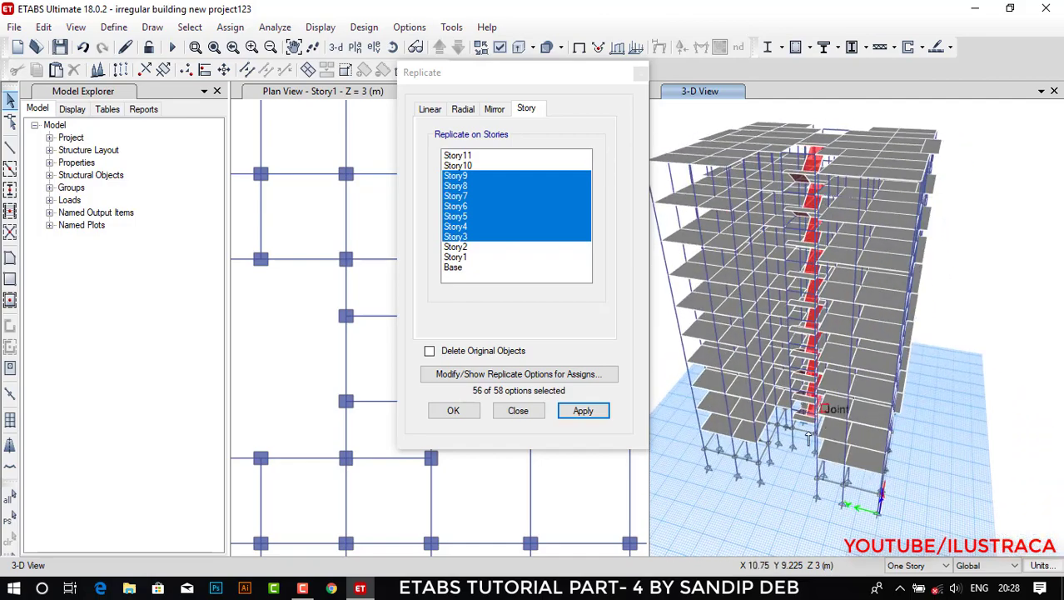
pyautogui.scroll(3, 822, 447)
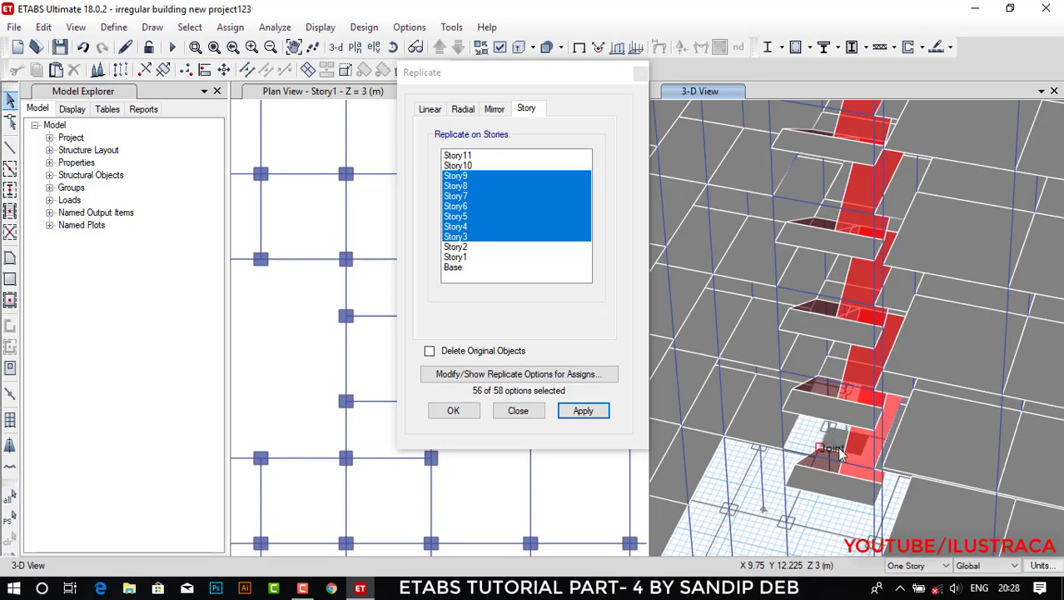
pyautogui.scroll(-3, 823, 481)
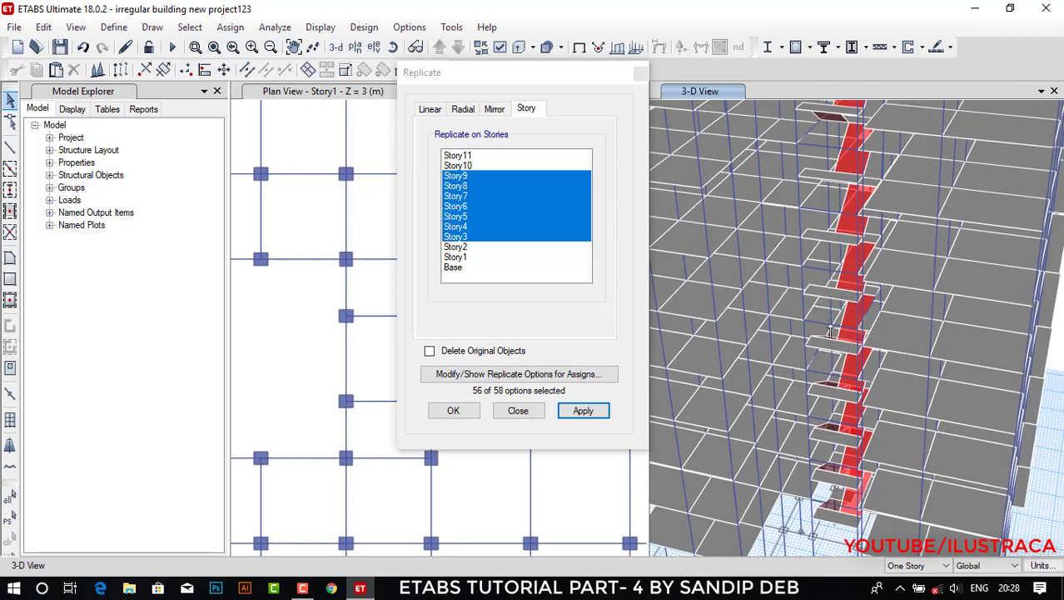
pyautogui.scroll(2, 827, 416)
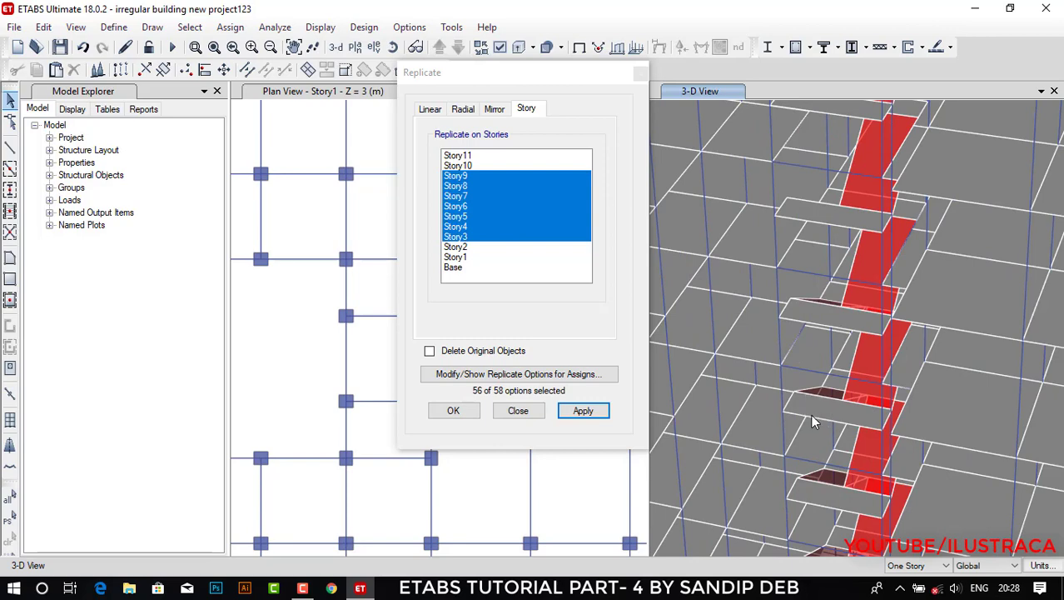
# Inspect the lowest stair flights and landings up close, and compare them with the staircase on the stories above in 3-D.
pyautogui.scroll(-2, 825, 427)
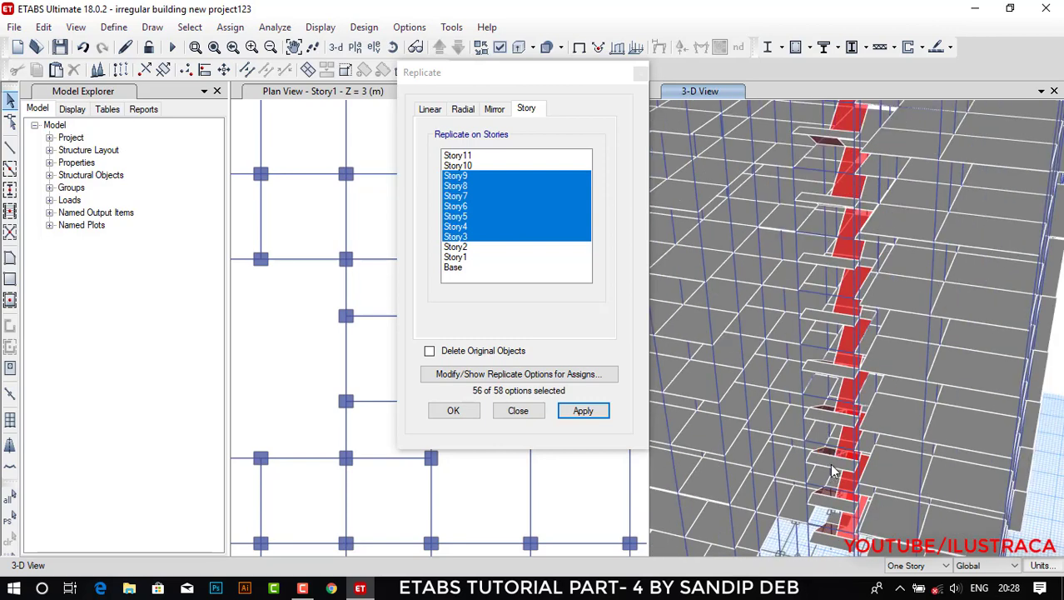
pyautogui.moveTo(831, 472); pyautogui.dragTo(839, 396, button='middle')
pyautogui.scroll(1, 841, 386)
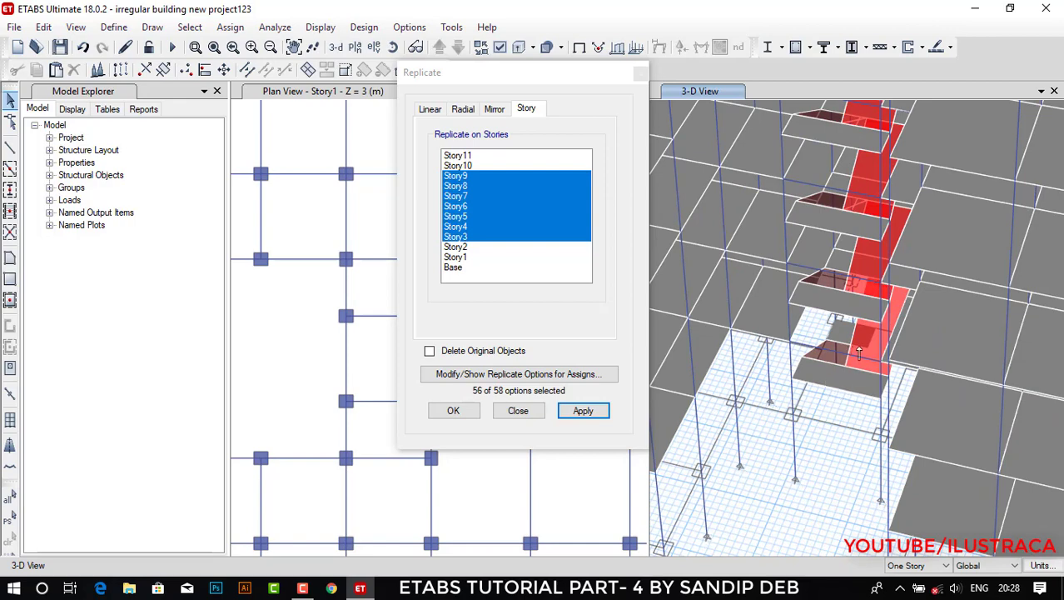
pyautogui.scroll(1, 839, 367)
pyautogui.scroll(-1, 828, 379)
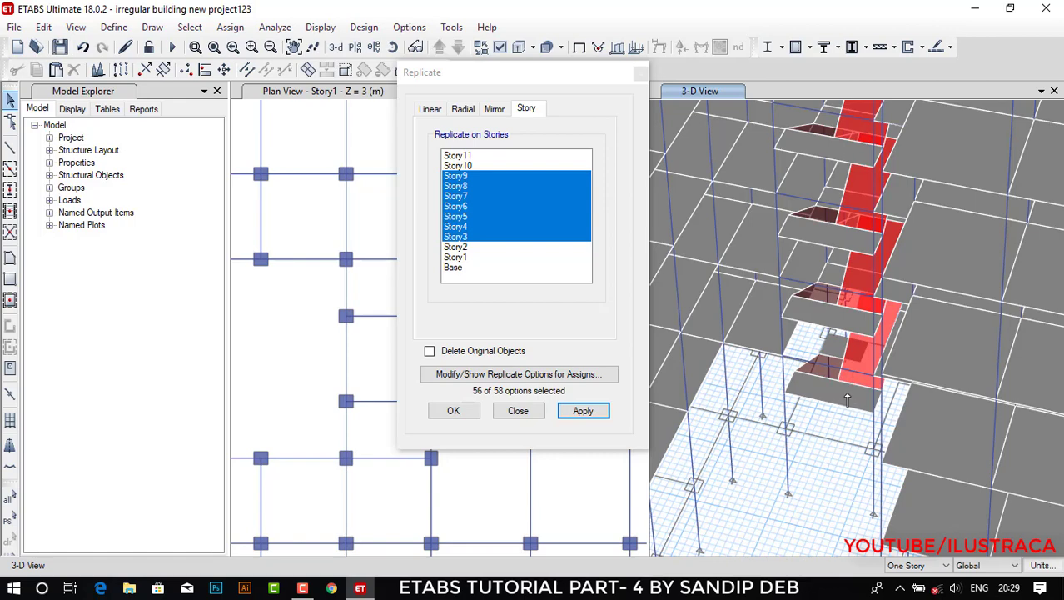
pyautogui.scroll(1, 828, 416)
pyautogui.scroll(-1, 822, 444)
pyautogui.scroll(-4, 822, 444)
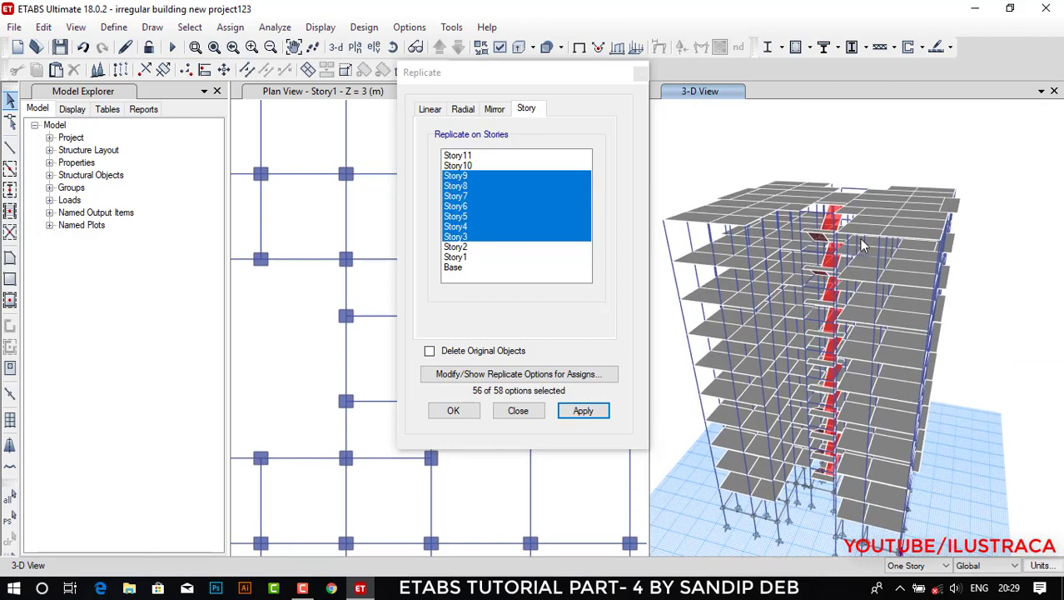
pyautogui.scroll(3, 866, 406)
pyautogui.scroll(-1, 866, 405)
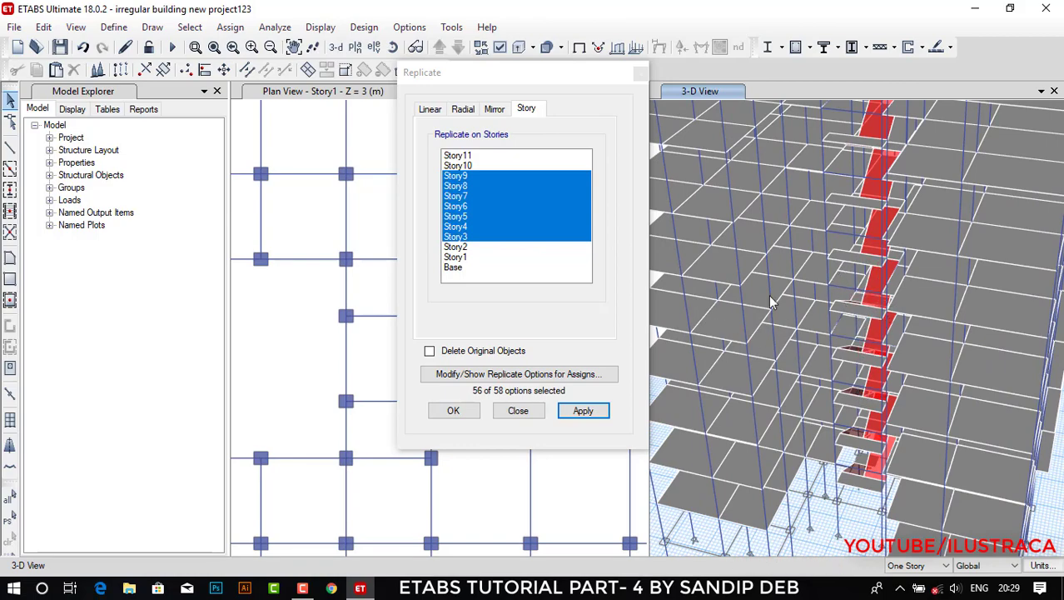
pyautogui.scroll(-5, 939, 309)
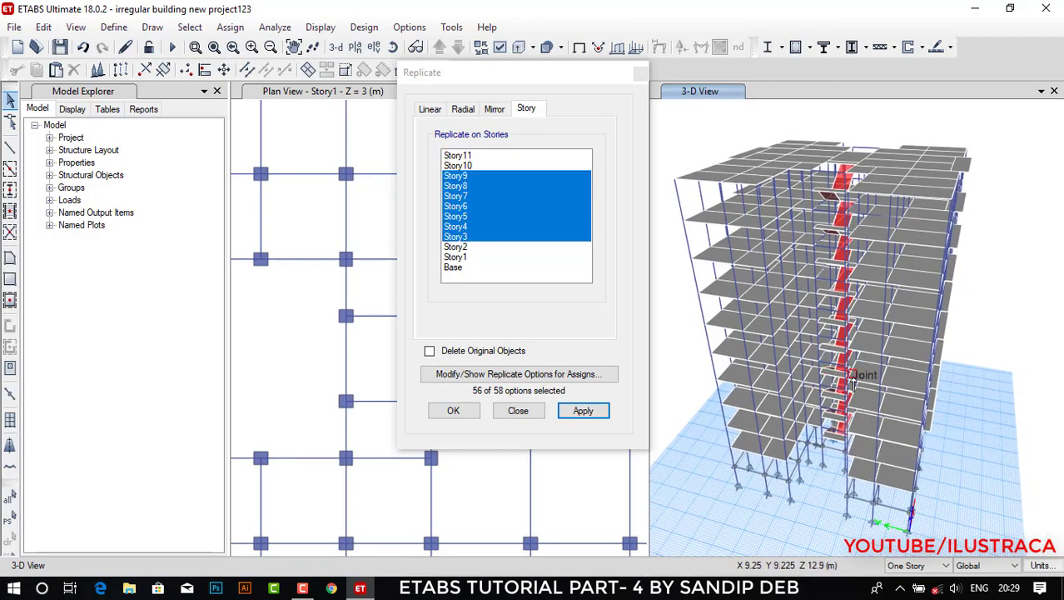
pyautogui.keyDown('shift'); pyautogui.moveTo(883, 342); pyautogui.dragTo(883, 383, button='middle'); pyautogui.keyUp('shift')
pyautogui.keyDown('shift'); pyautogui.moveTo(866, 391); pyautogui.dragTo(823, 358, button='middle'); pyautogui.keyUp('shift')
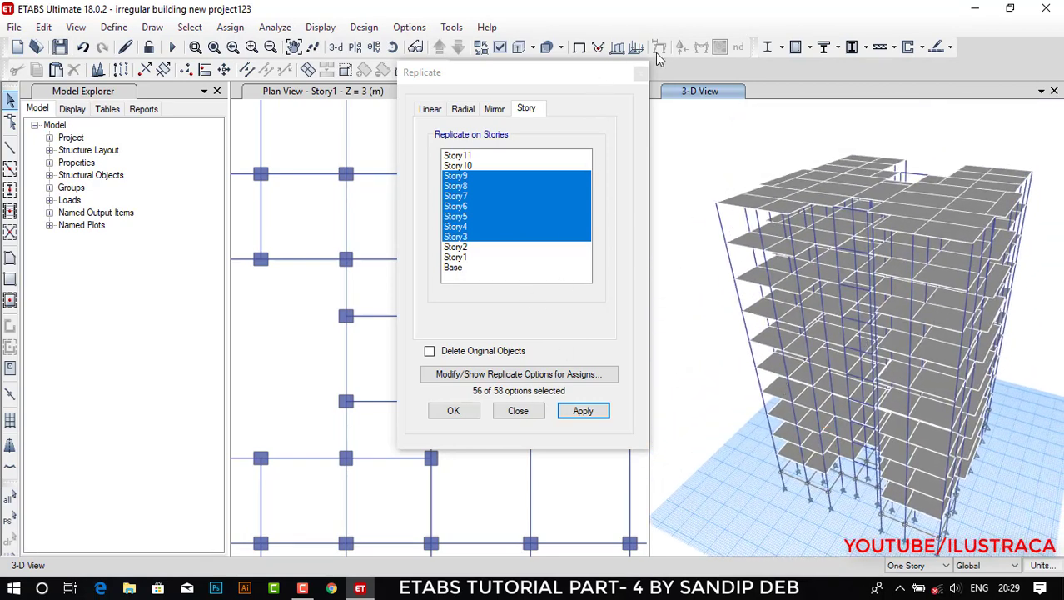
# Close the Replicate dialog and bring the whole Story1 floor plan into view.
pyautogui.click(641, 76)
pyautogui.scroll(-5, 533, 333)
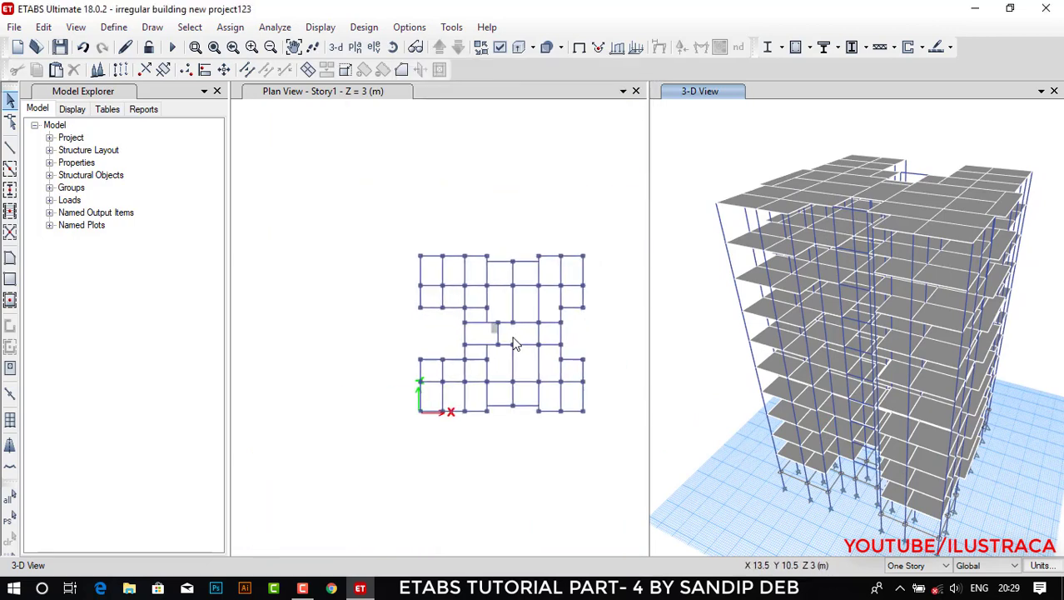
pyautogui.scroll(2, 524, 342)
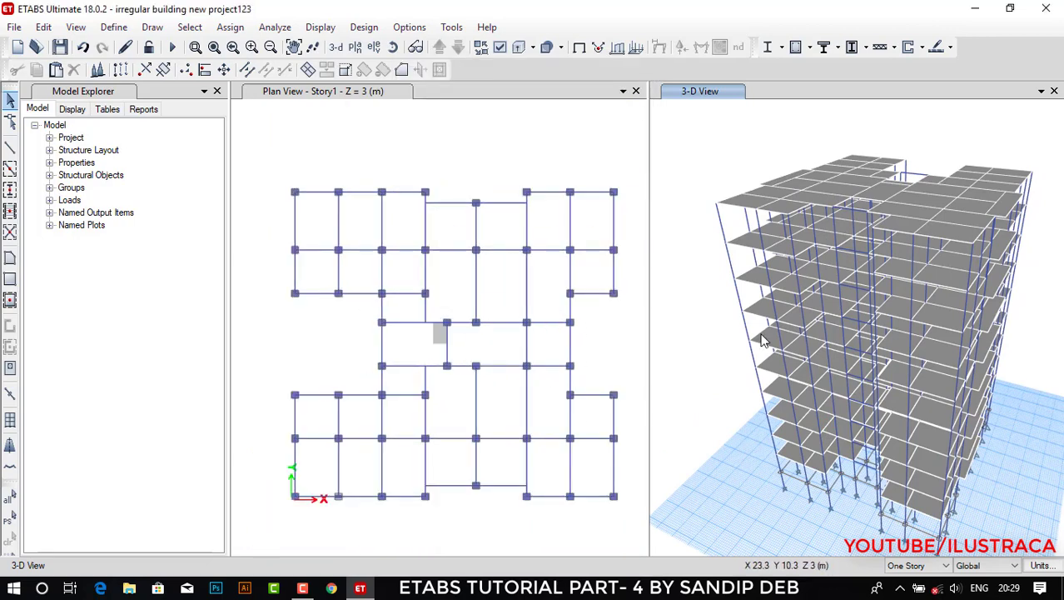
# Review the finished building in 3-D from several sides, checking the stair flights and landings between the floor slabs from base to roof.
pyautogui.scroll(3, 885, 327)
pyautogui.scroll(-3, 887, 332)
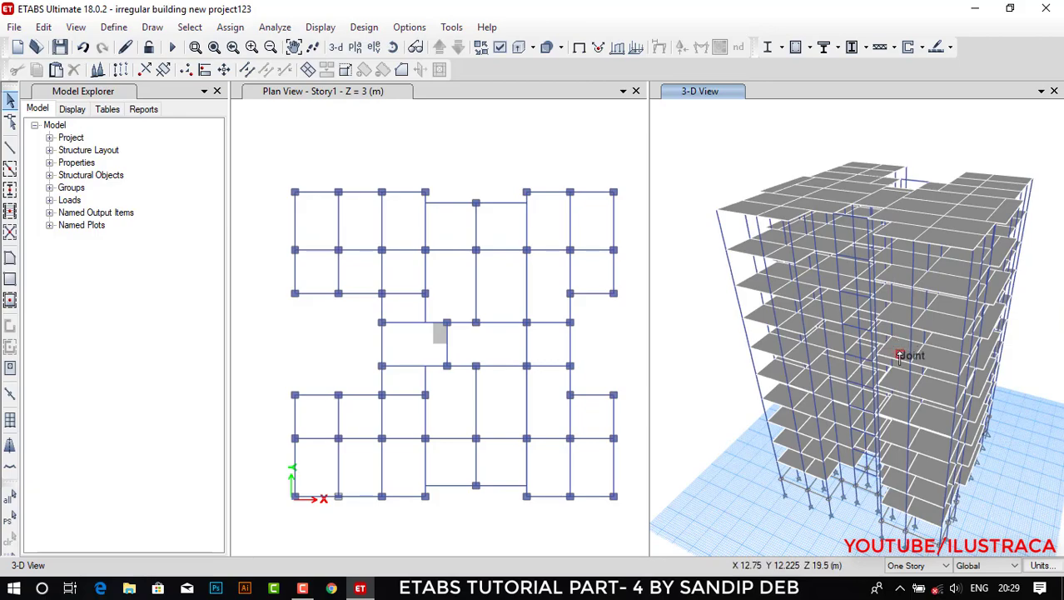
pyautogui.keyDown('shift'); pyautogui.moveTo(903, 353); pyautogui.dragTo(703, 371, button='middle'); pyautogui.keyUp('shift')
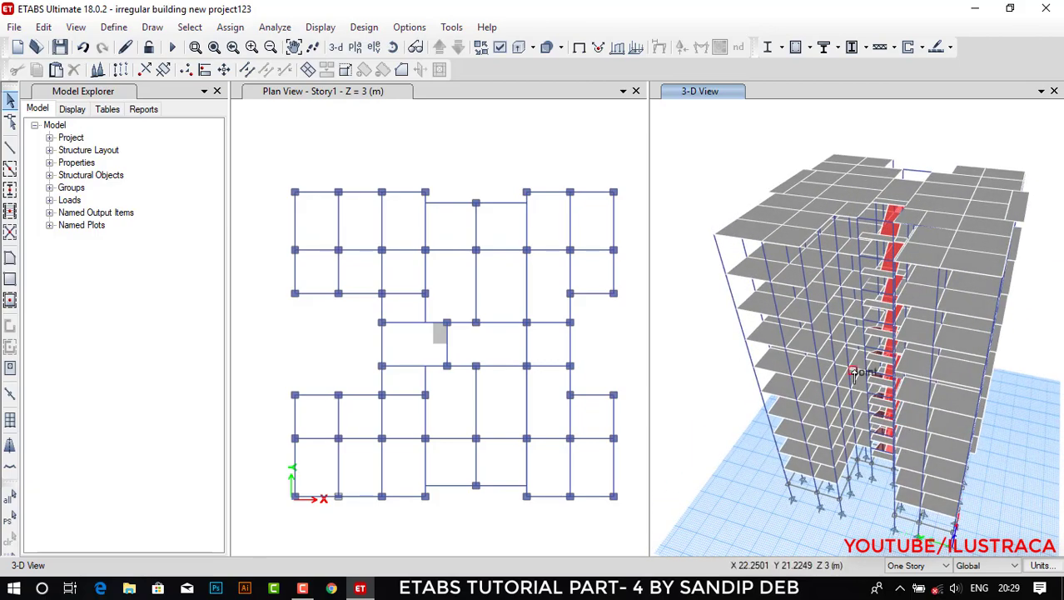
pyautogui.scroll(3, 852, 371)
pyautogui.moveTo(853, 369); pyautogui.dragTo(796, 326, button='middle')
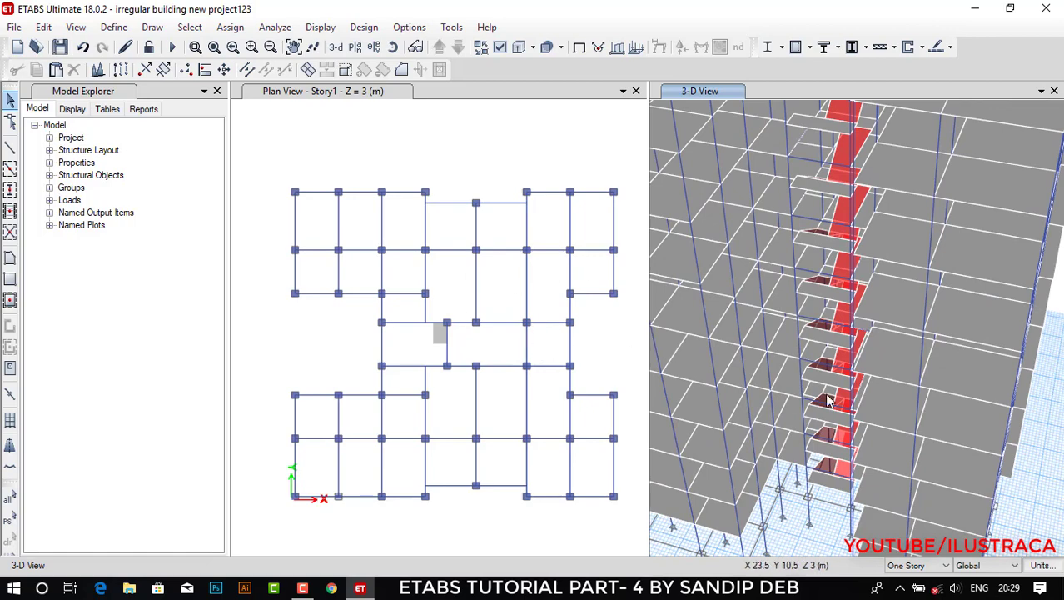
pyautogui.scroll(-5, 890, 367)
pyautogui.scroll(2, 889, 367)
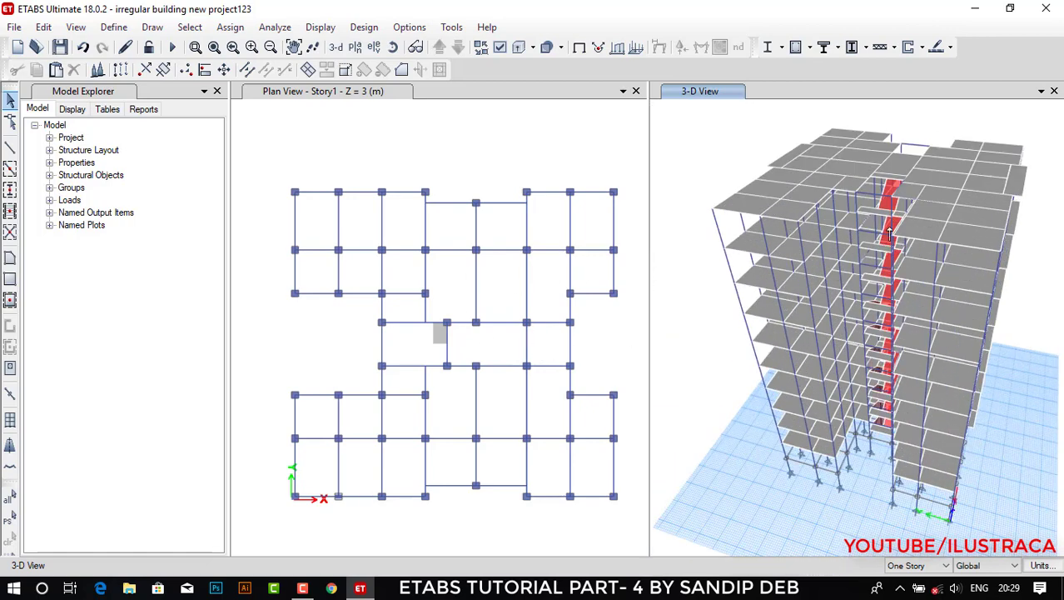
pyautogui.scroll(2, 891, 408)
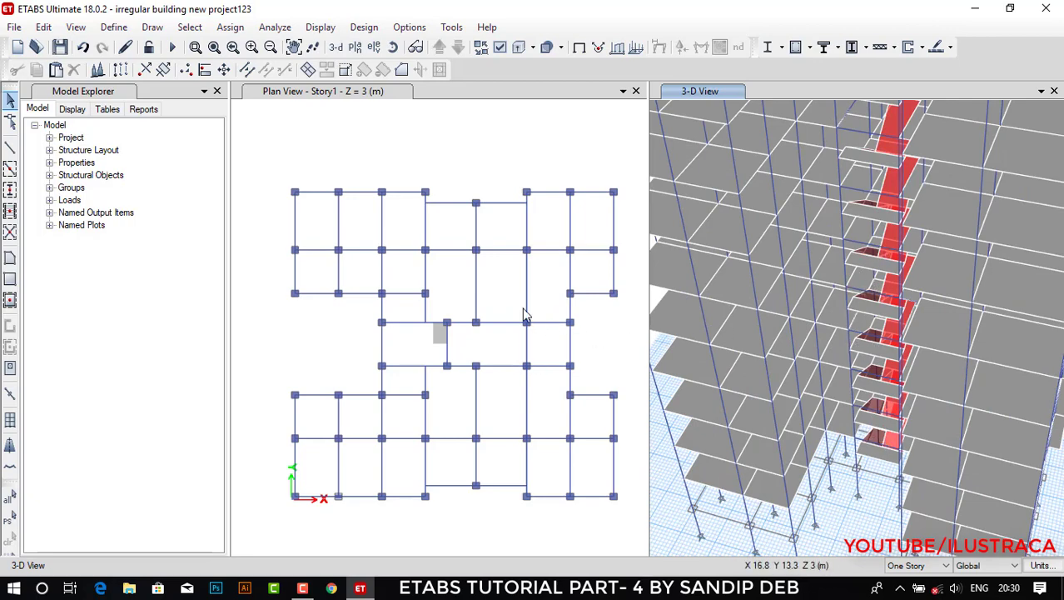
pyautogui.scroll(-5, 842, 338)
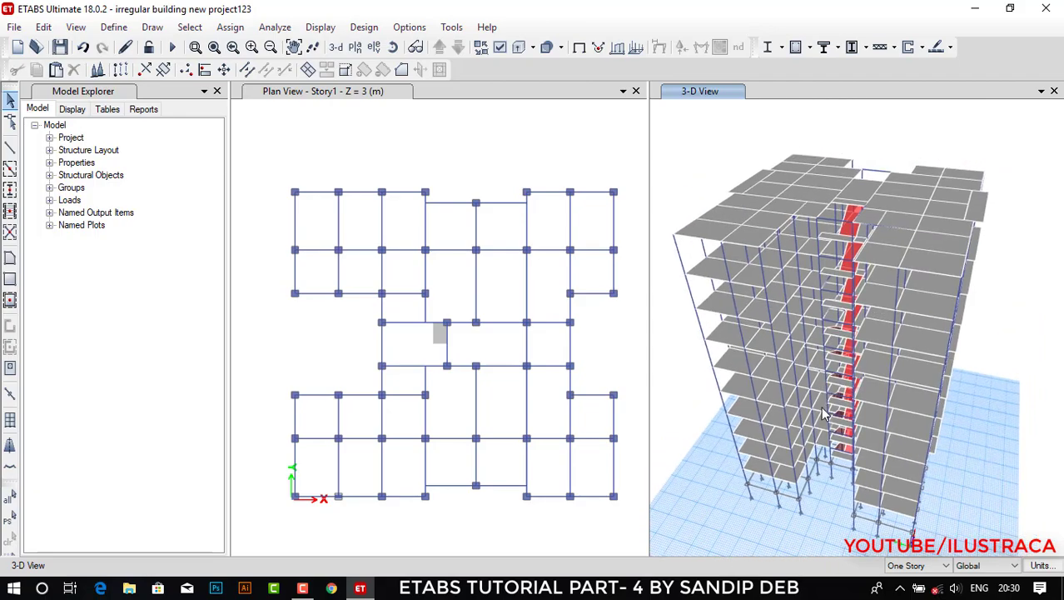
pyautogui.keyDown('shift'); pyautogui.moveTo(957, 398); pyautogui.dragTo(982, 401, button='middle'); pyautogui.keyUp('shift')
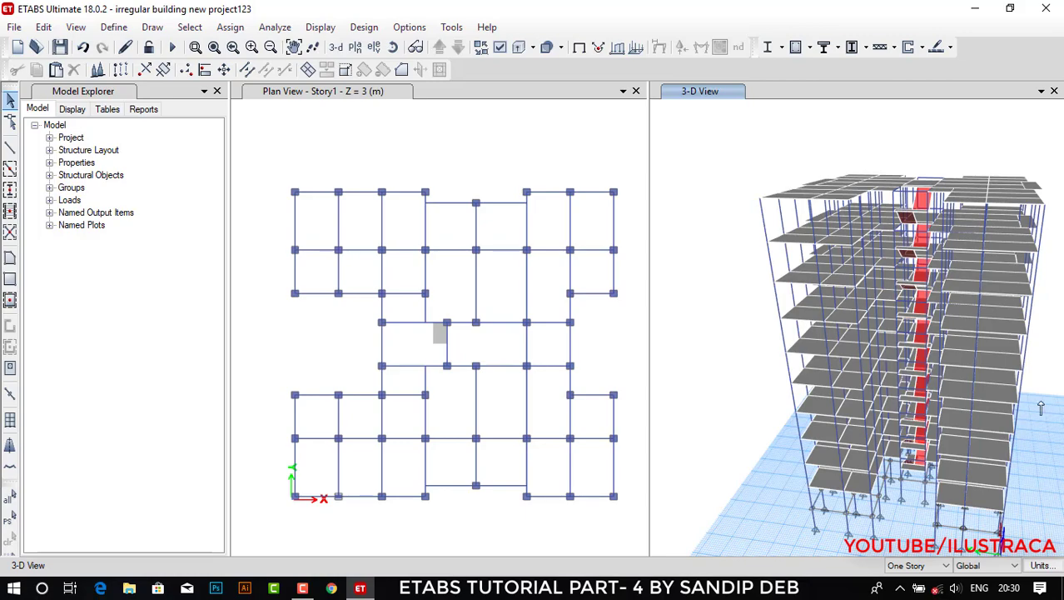
pyautogui.moveTo(927, 458); pyautogui.dragTo(889, 432, button='middle')
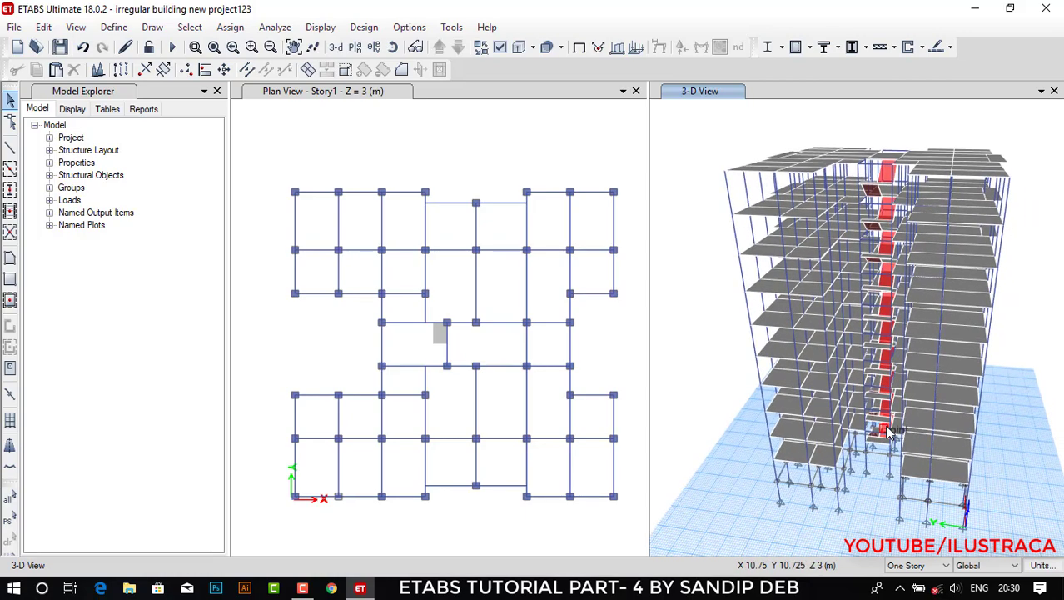
pyautogui.keyDown('shift'); pyautogui.moveTo(1004, 463); pyautogui.dragTo(930, 500, button='middle'); pyautogui.keyUp('shift')
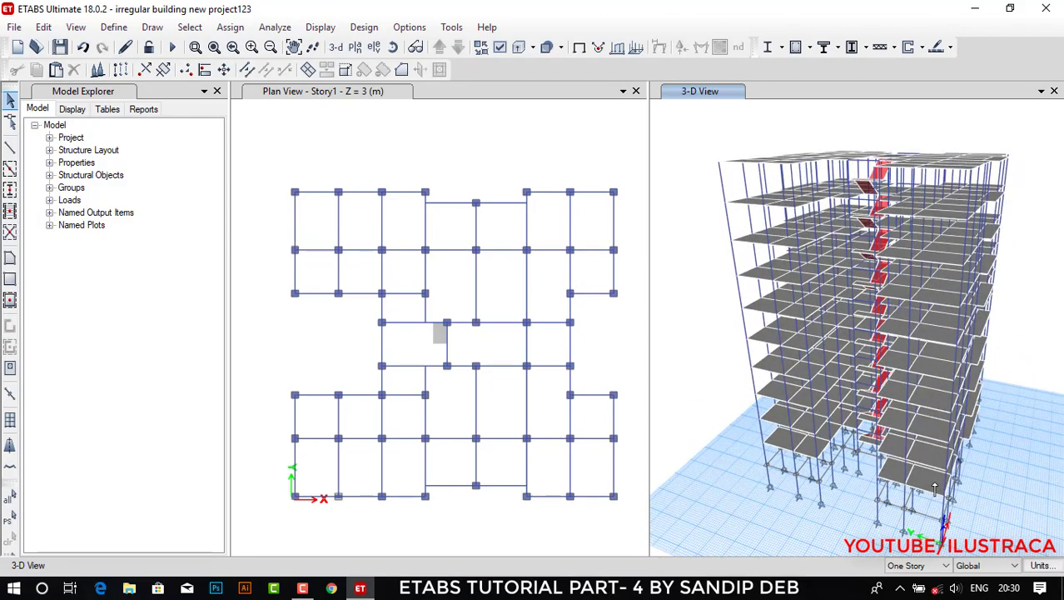